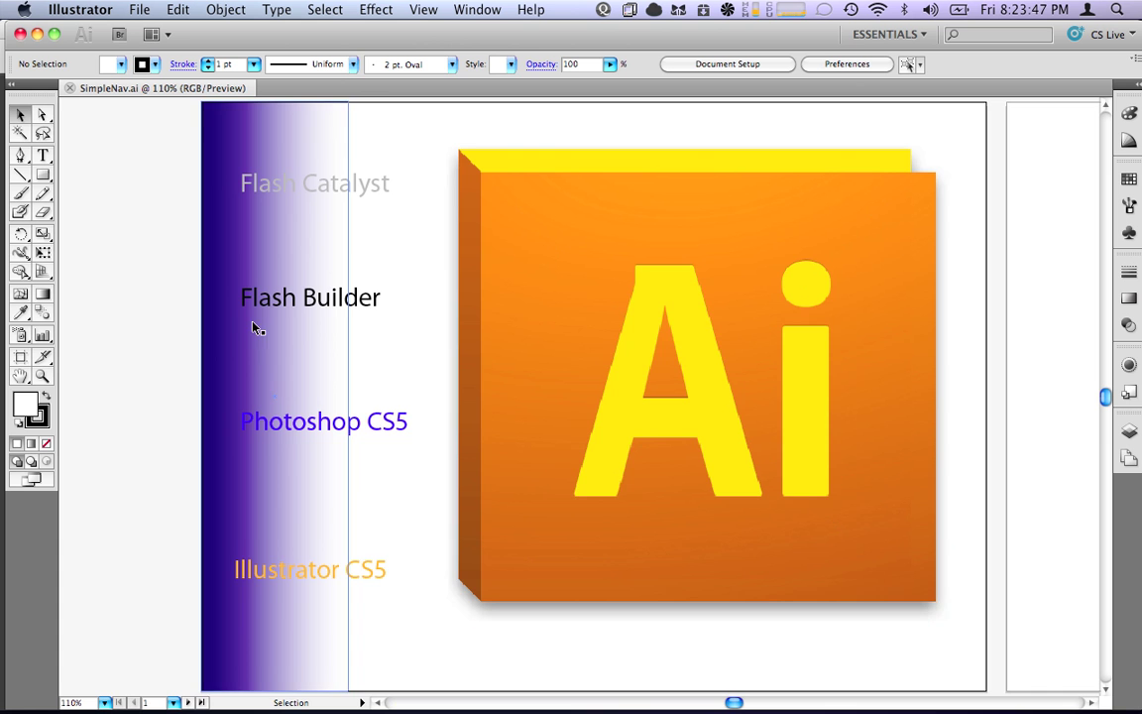
Scroll across the Ai, Ps, Fc and FB artboards of SimpleNav.ai.
scroll(707, 319, "right", 10)
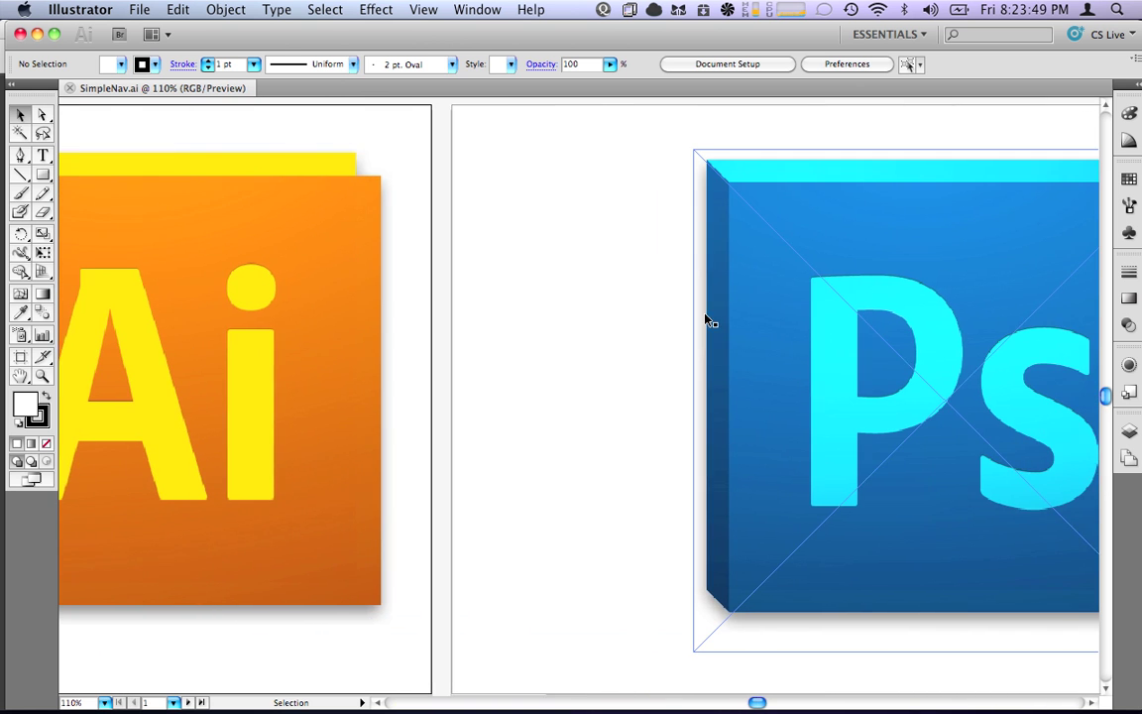
scroll(706, 319, "right", 15)
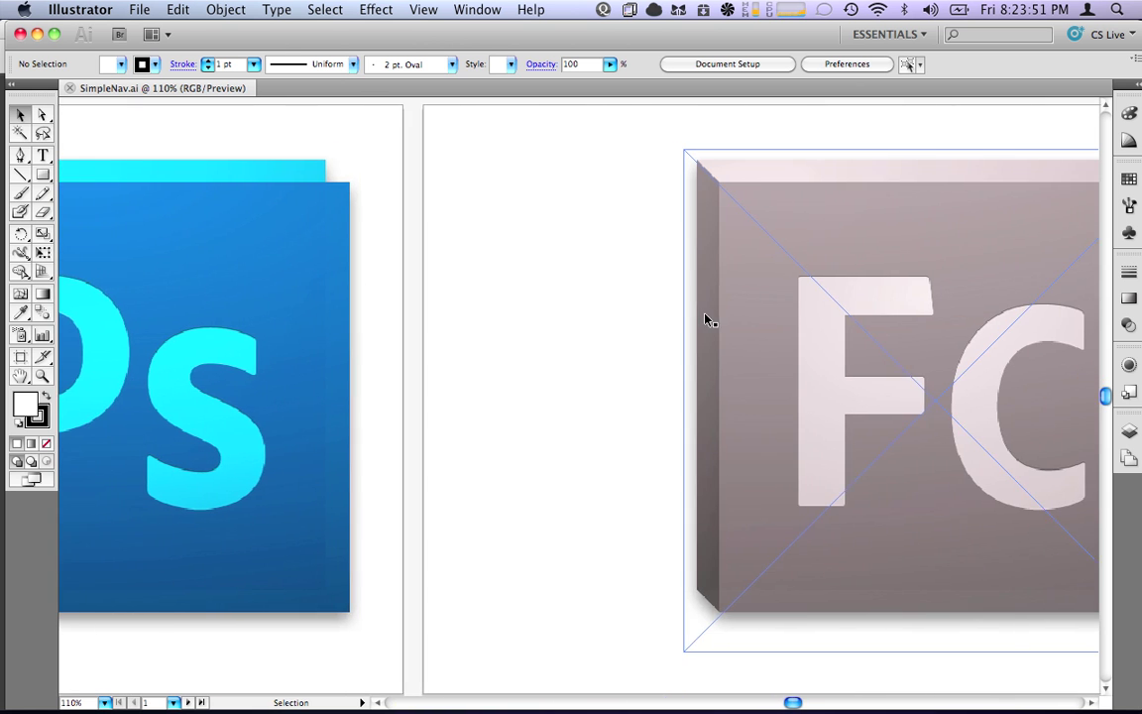
scroll(707, 319, "right", 15)
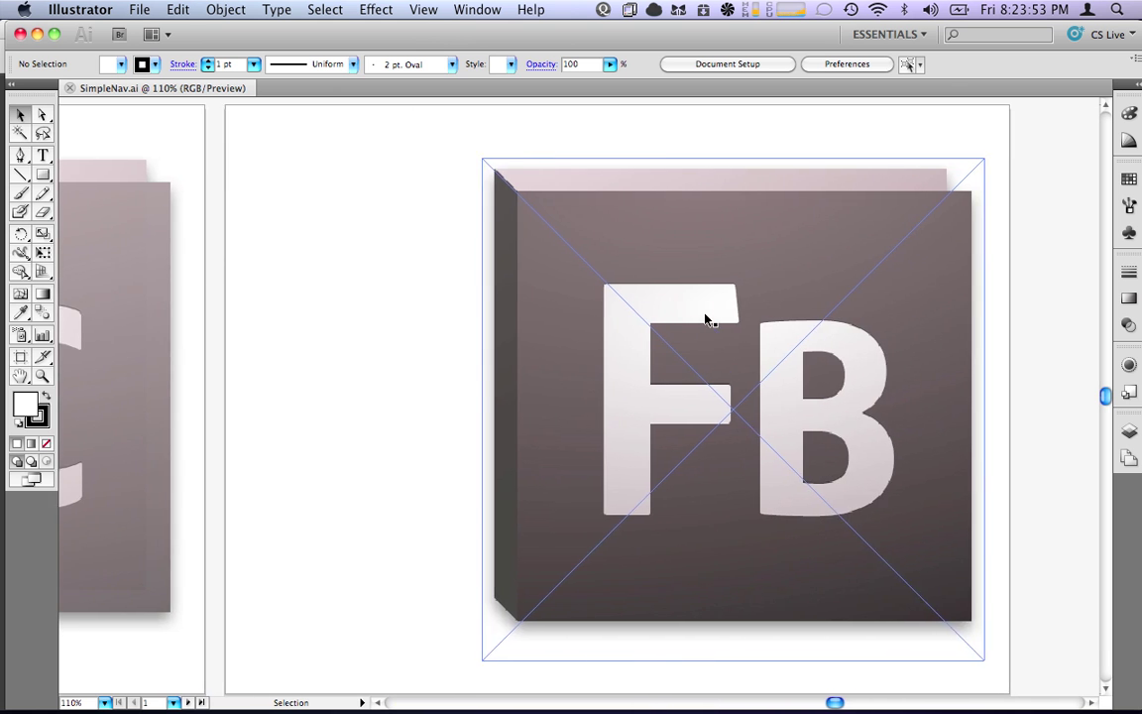
scroll(707, 319, "right", 2)
scroll(707, 320, "left", 15)
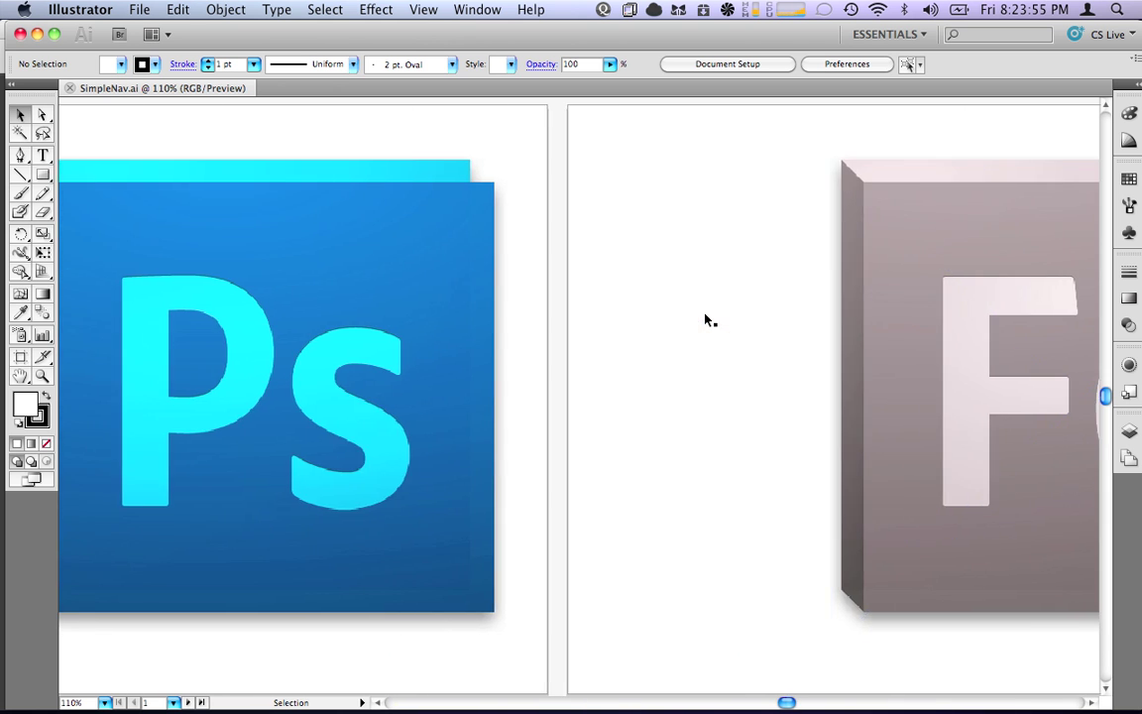
scroll(706, 319, "left", 15)
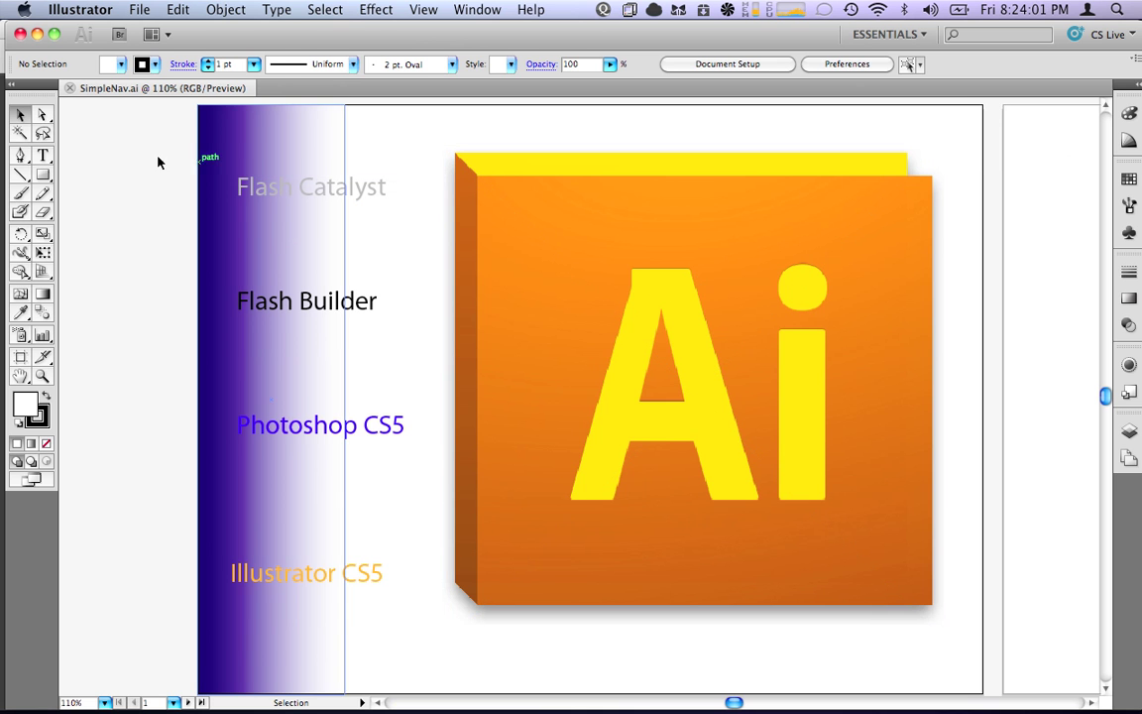
Marquee-select the four navigation text labels, then deselect them.
left_click_drag(137, 132, 324, 683)
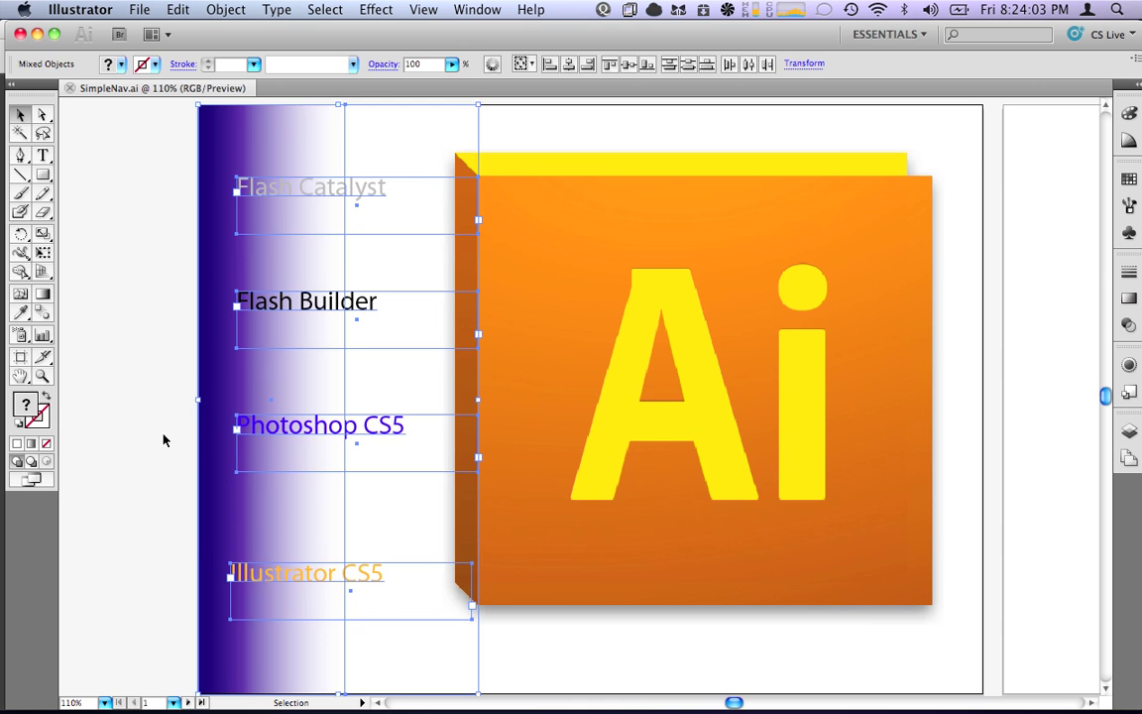
left_click(165, 396)
scroll(166, 397, "right", 15)
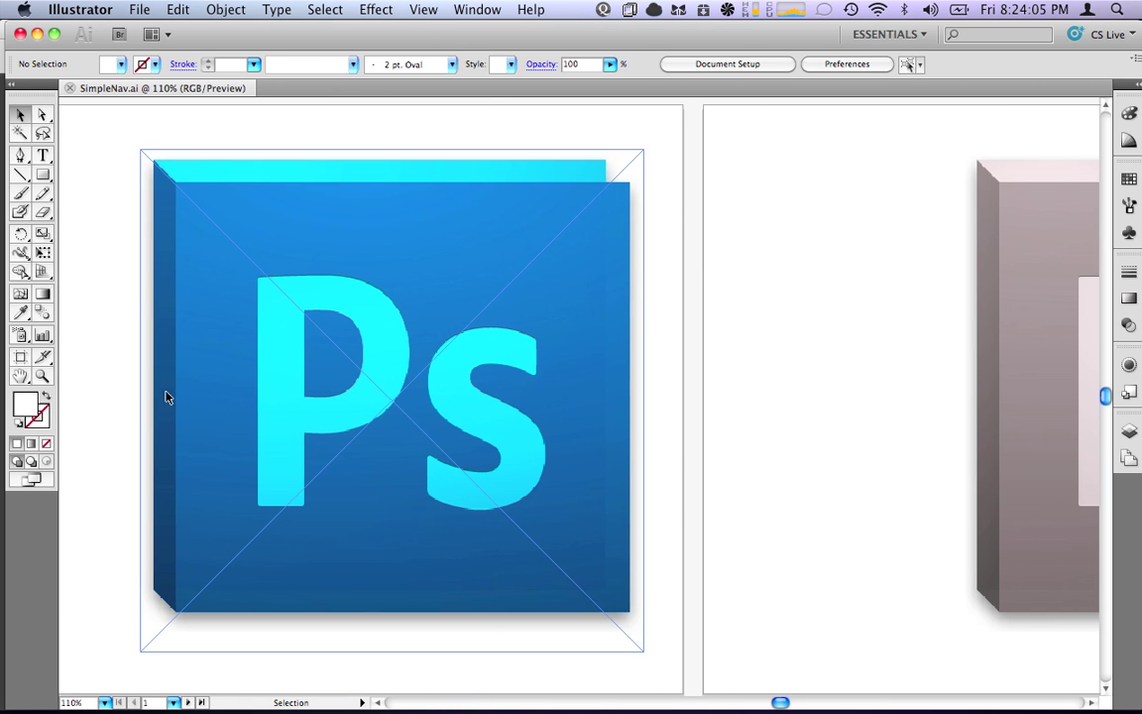
scroll(166, 397, "left", 15)
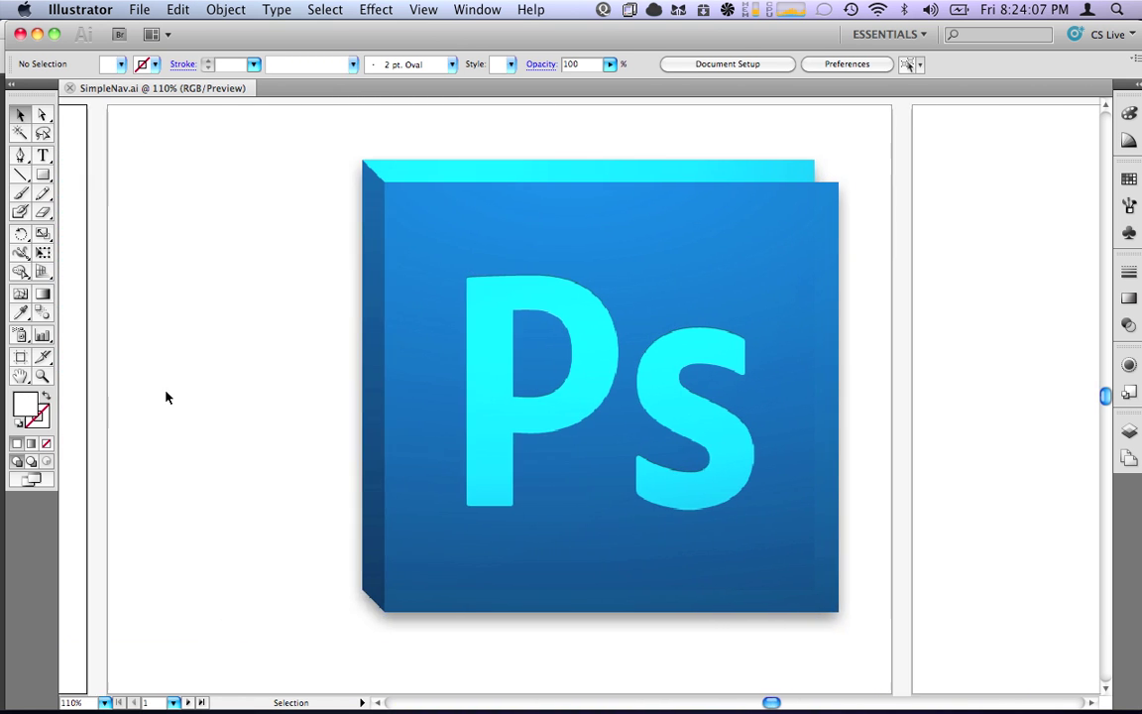
scroll(166, 397, "left", 8)
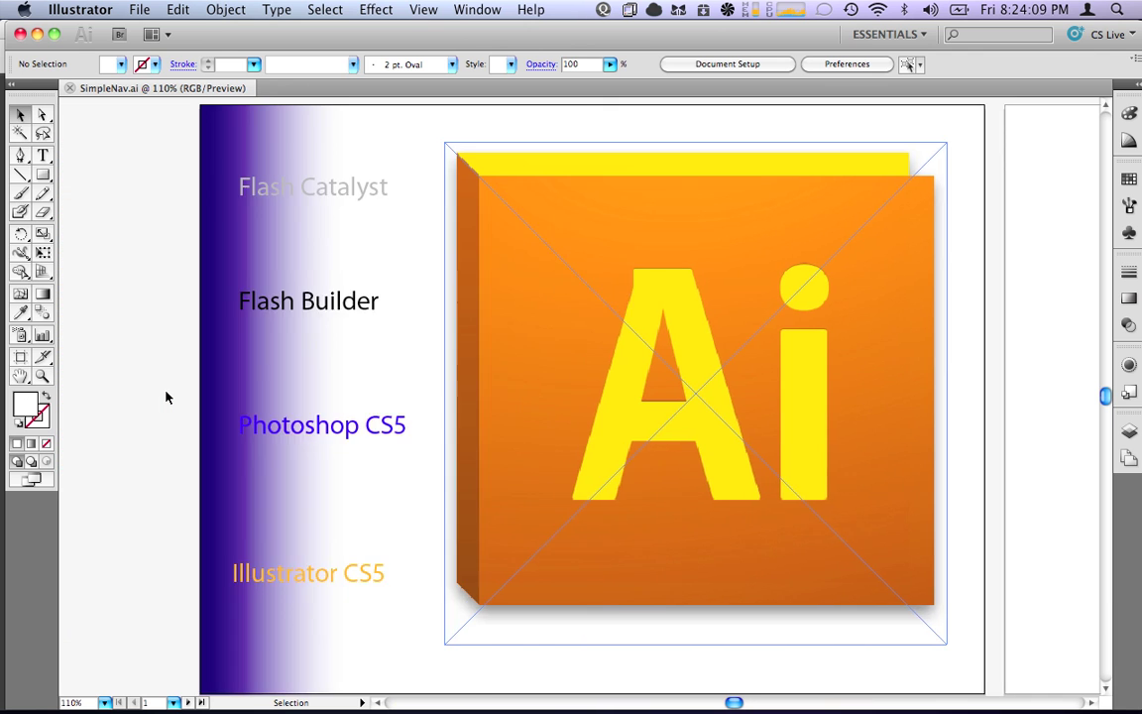
Reselect the four navigation labels, clear the selection, and Cmd+Tab to Flash Catalyst.
left_click_drag(263, 134, 565, 662)
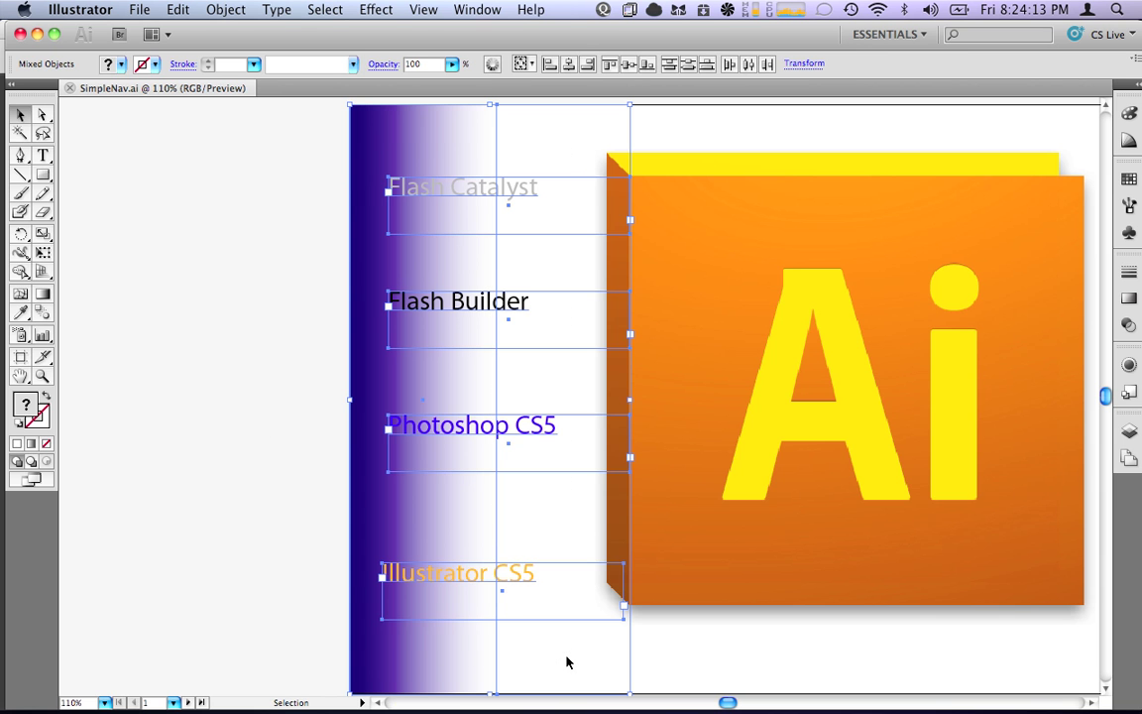
left_click(310, 558)
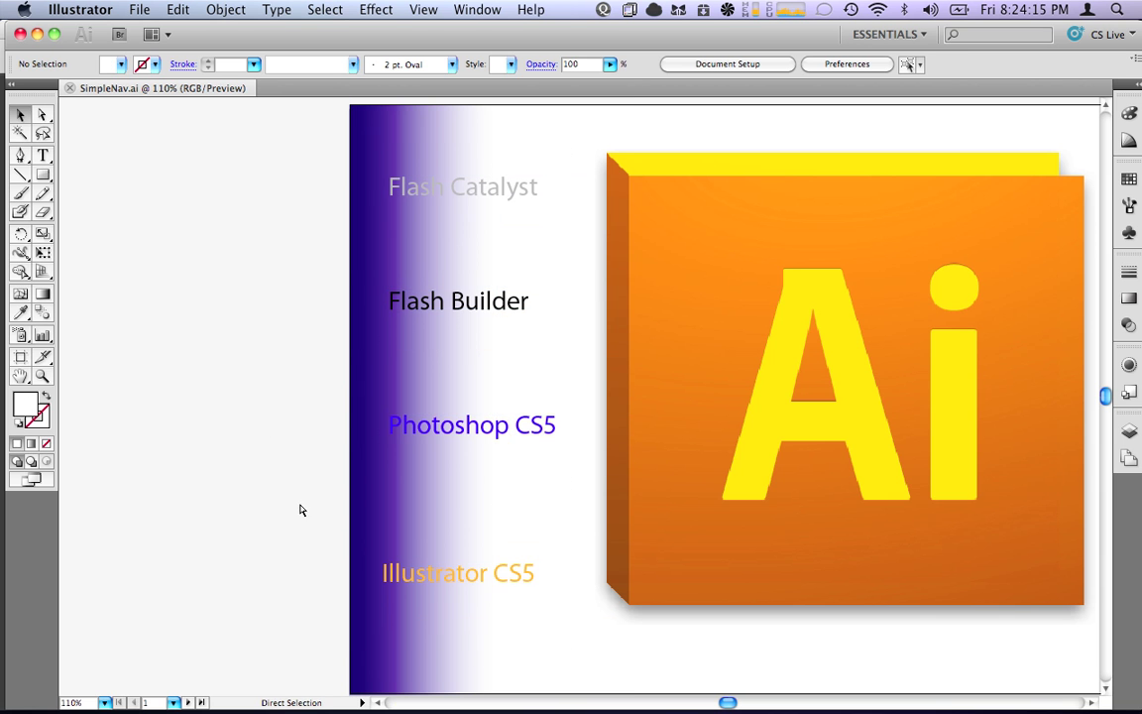
key("super+Tab")
key("super+Tab")
key("super+Tab")
key("super+Tab")
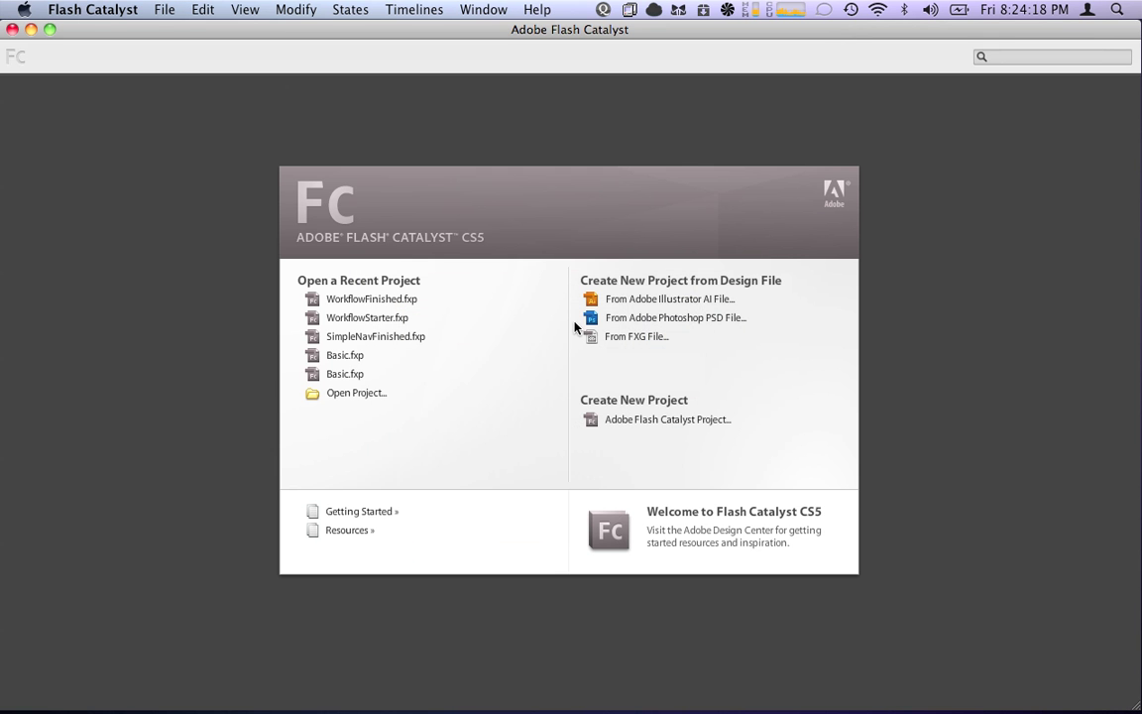
Create a project from Illustrator file Desktop > Tutorials > SimpleNav.ai.
left_click(607, 299)
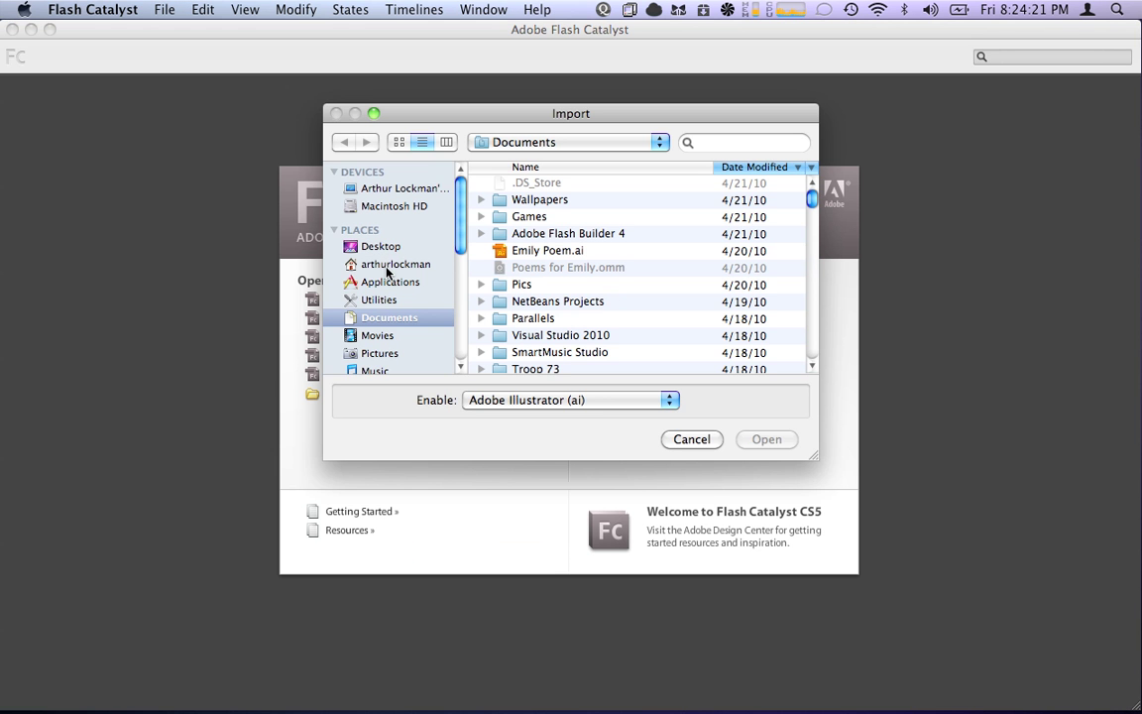
left_click(377, 246)
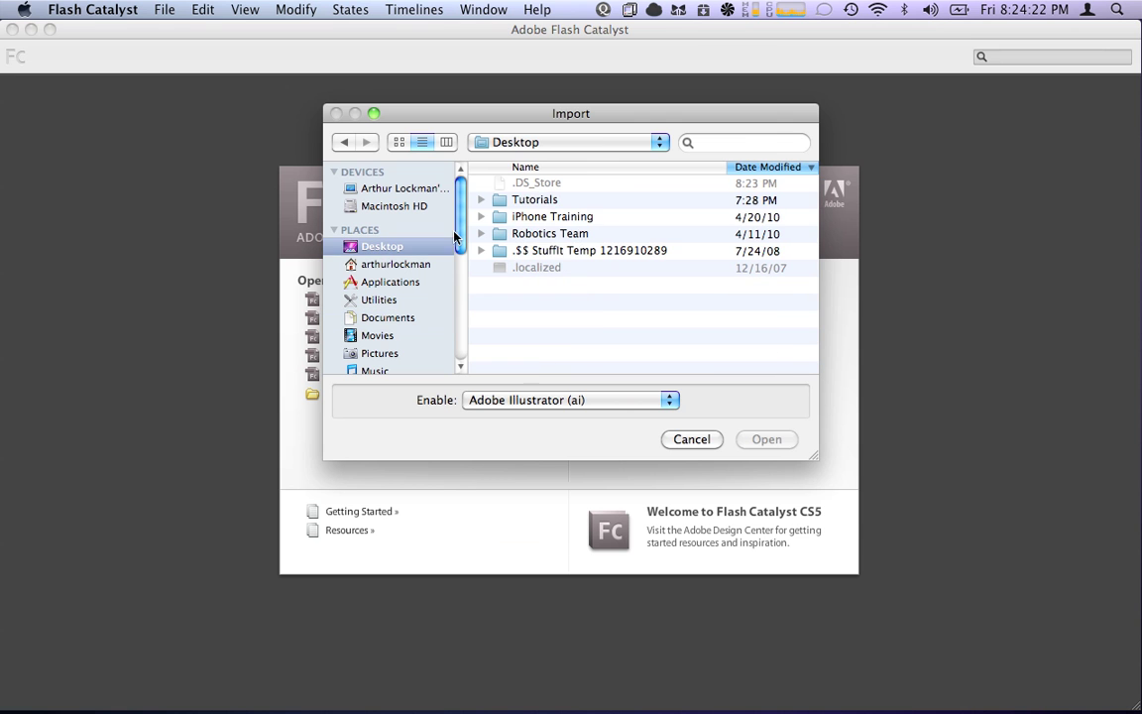
double_click(530, 199)
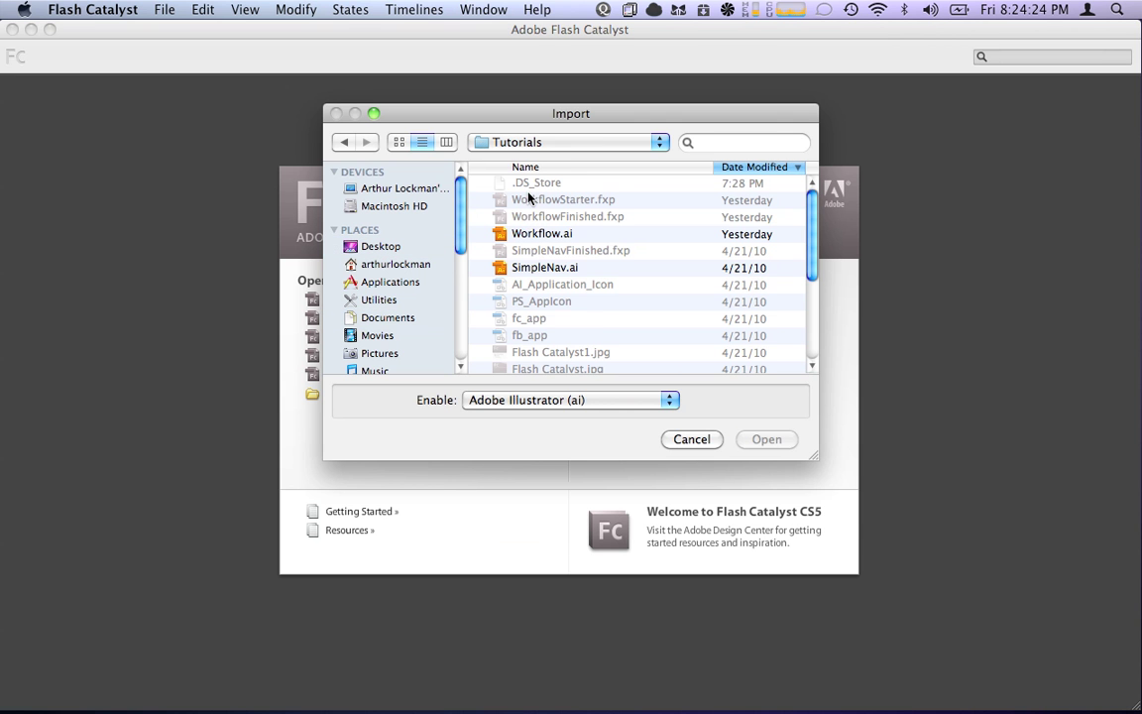
left_click(542, 267)
left_click(779, 442)
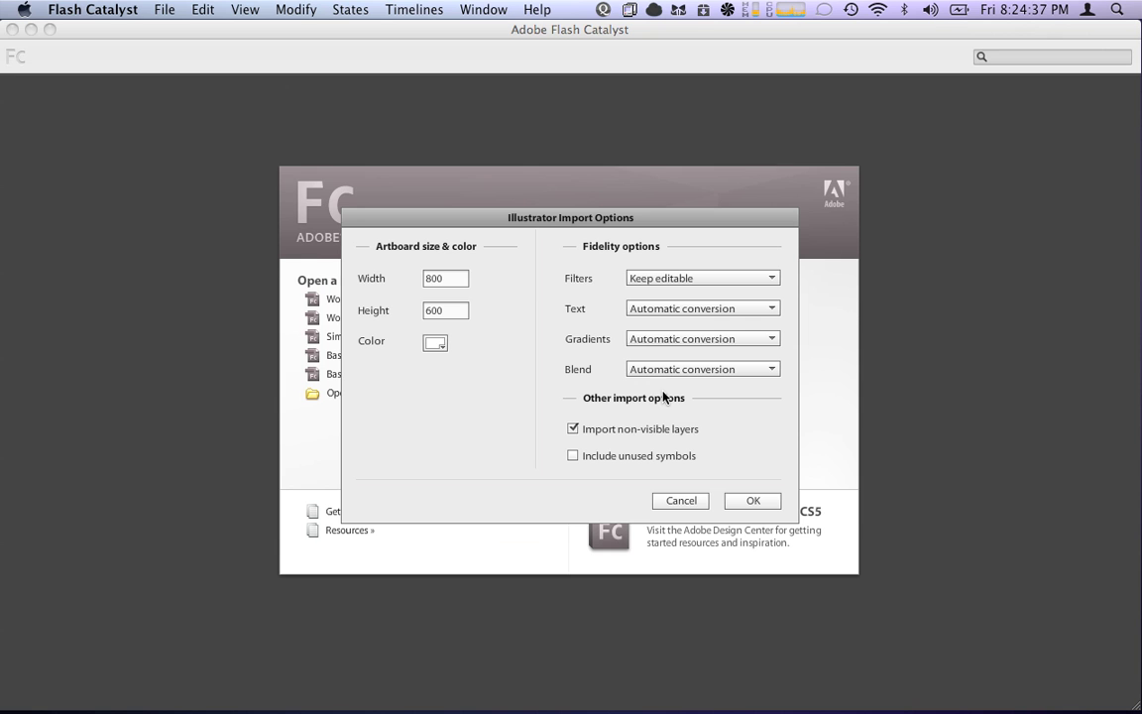
Import at 800 × 600 with filters, text and gradients editable and unused symbols included.
left_click(462, 279)
left_click(457, 310)
left_click(449, 281)
left_click(642, 279)
left_click(643, 279)
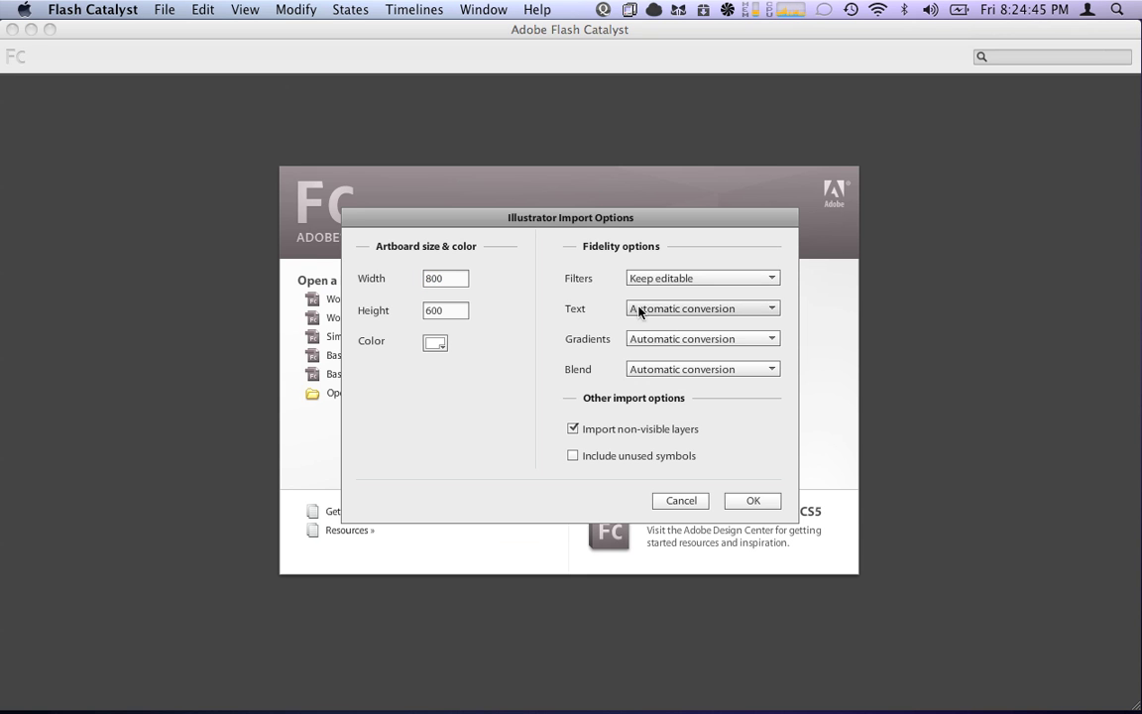
left_click(643, 309)
left_click(643, 344)
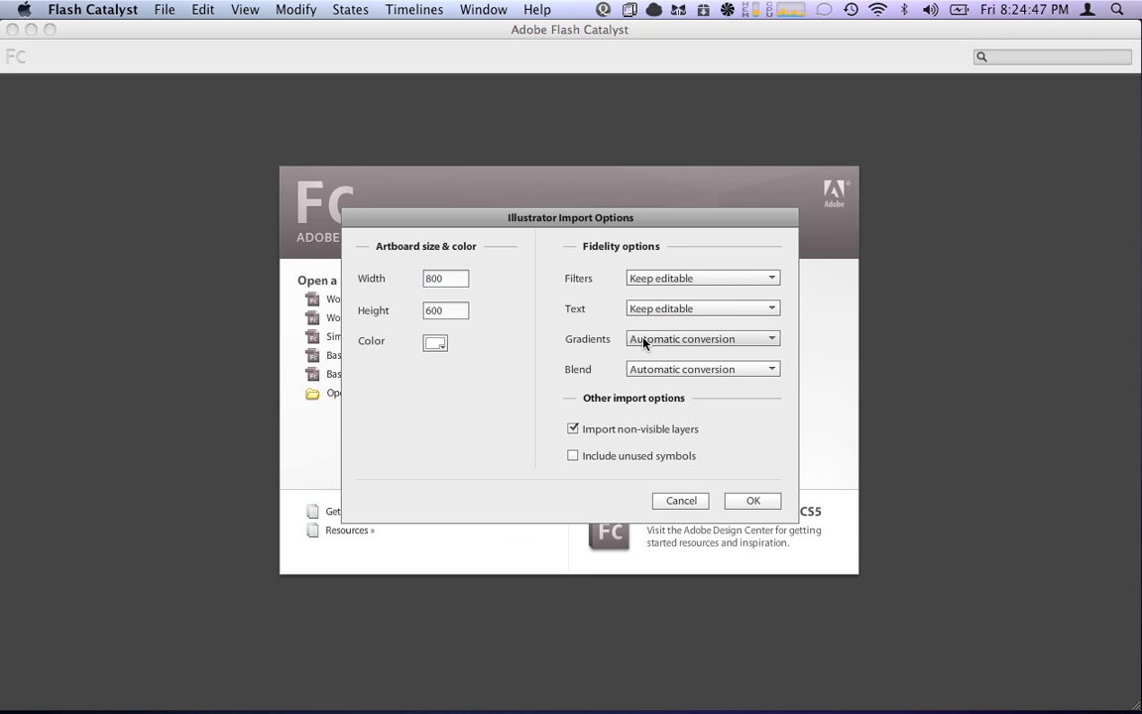
left_click(643, 340)
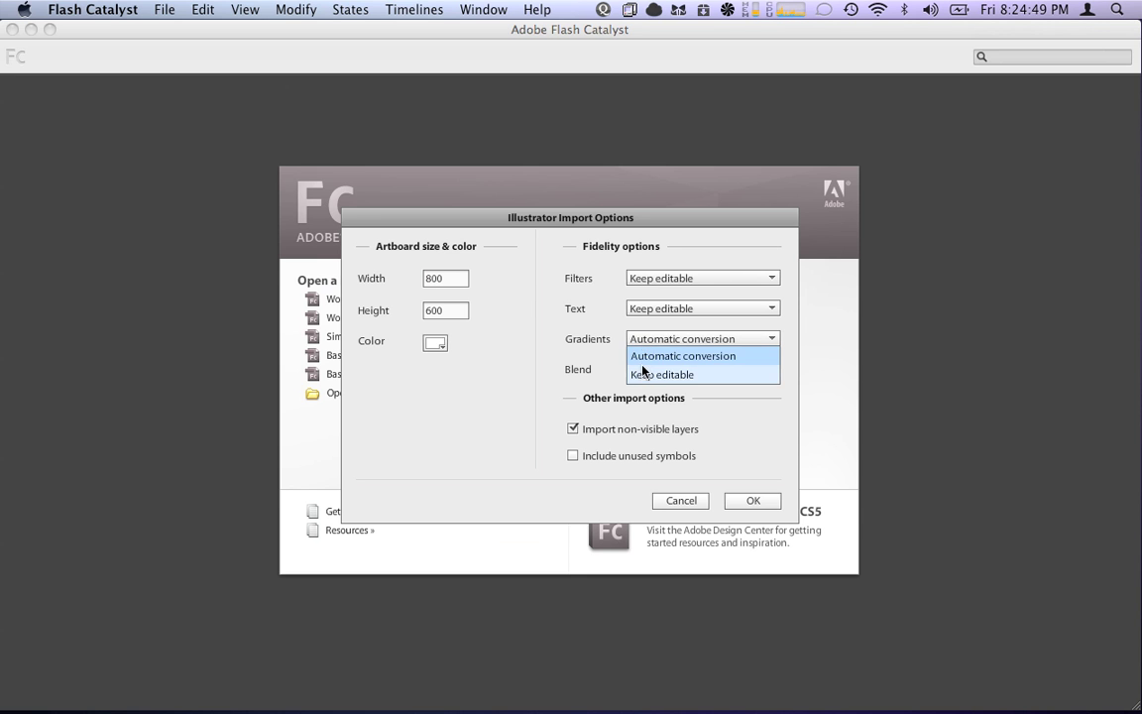
left_click(643, 374)
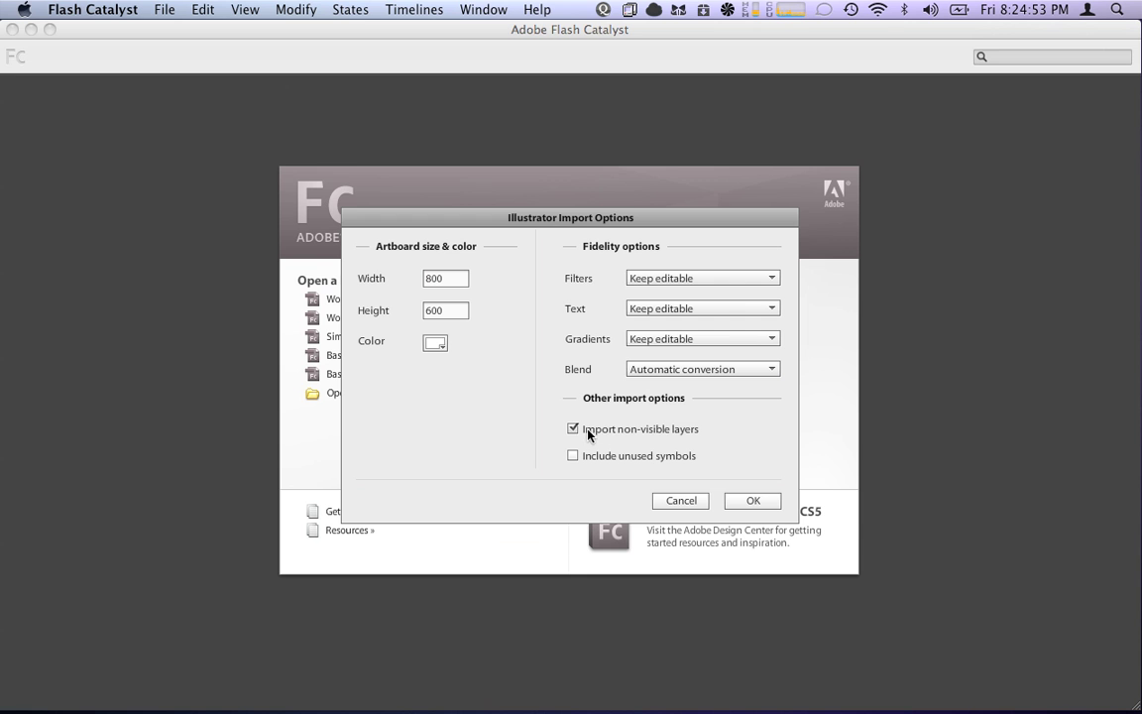
left_click(575, 457)
left_click(753, 500)
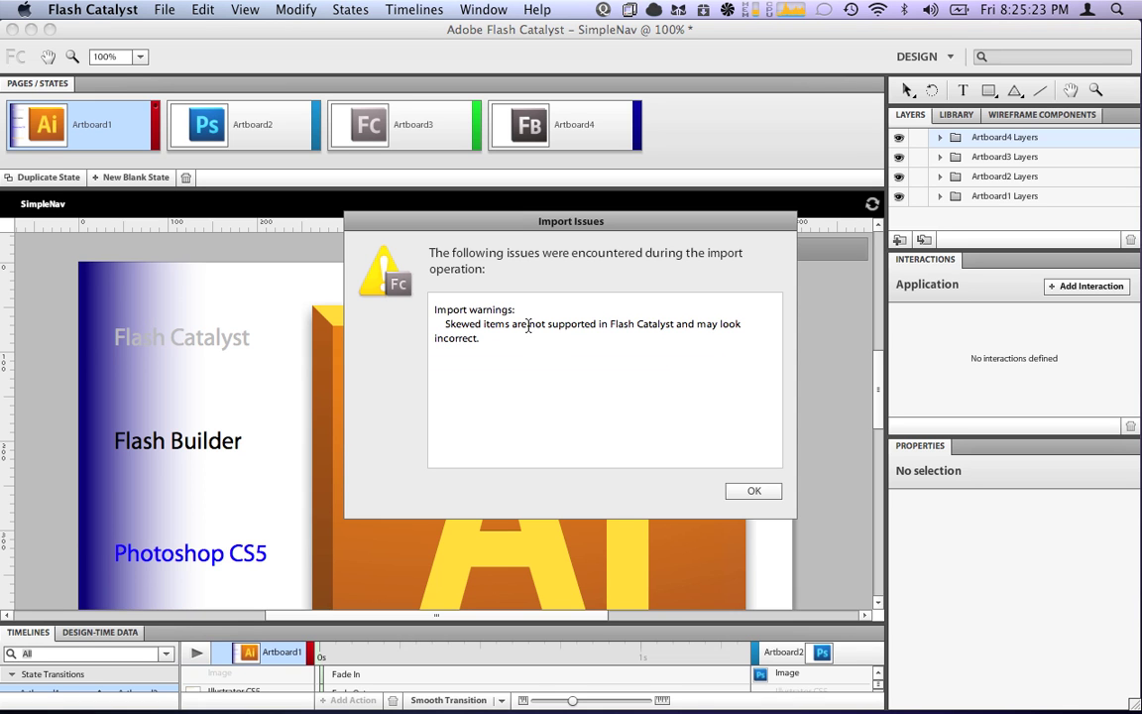
Read the skewed-items import warning, move it aside, and dismiss it with OK.
left_click_drag(480, 340, 435, 309)
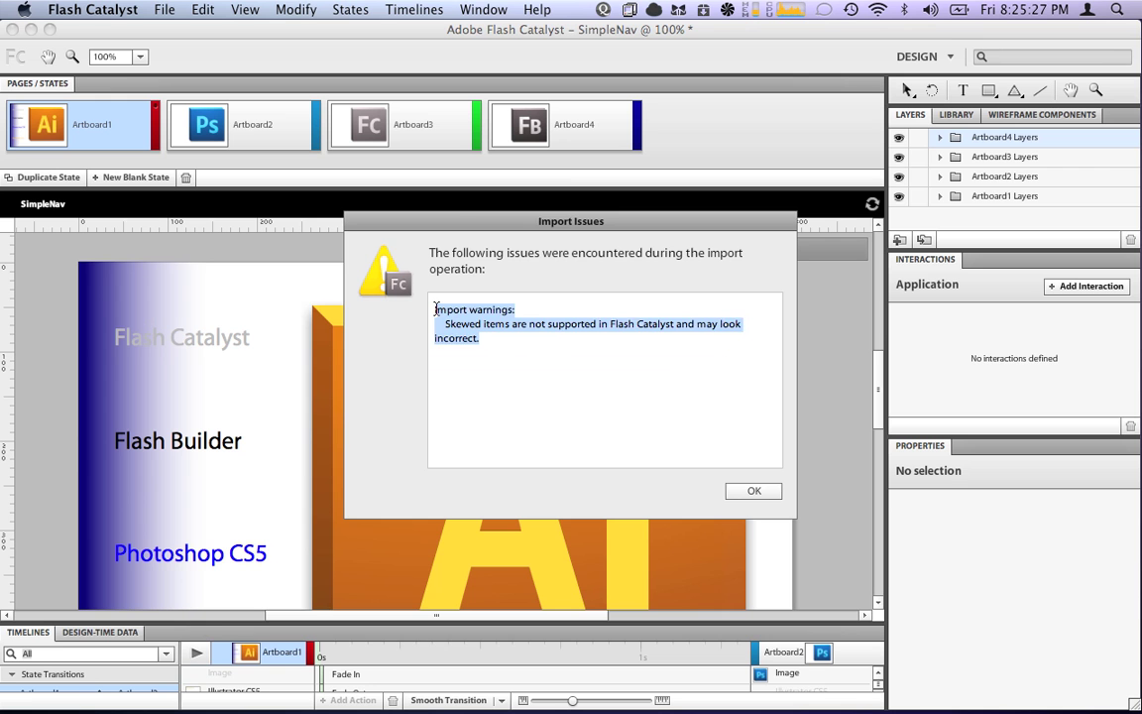
left_click(435, 309)
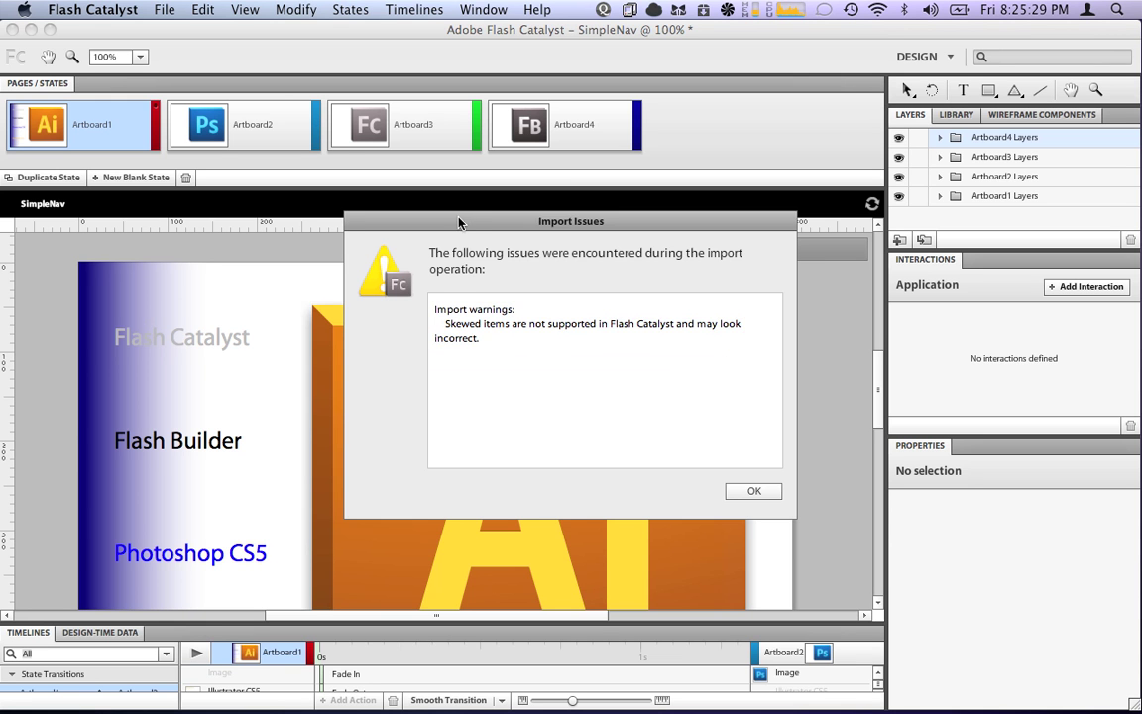
left_click_drag(459, 222, 405, 181)
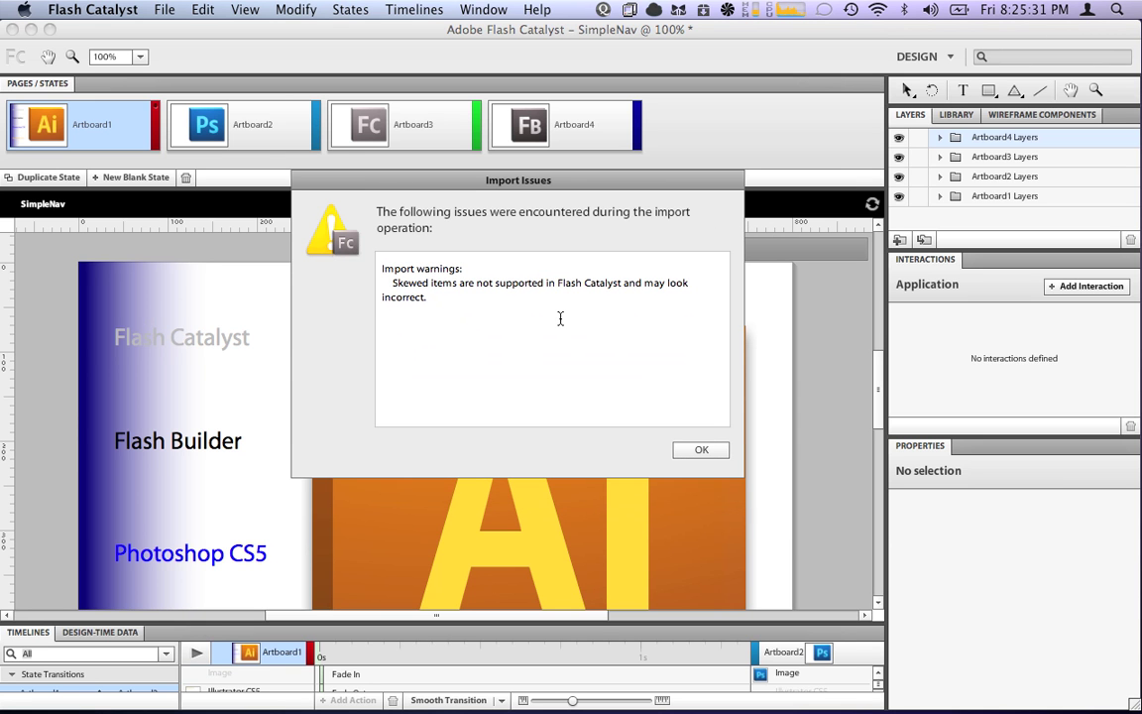
left_click(701, 450)
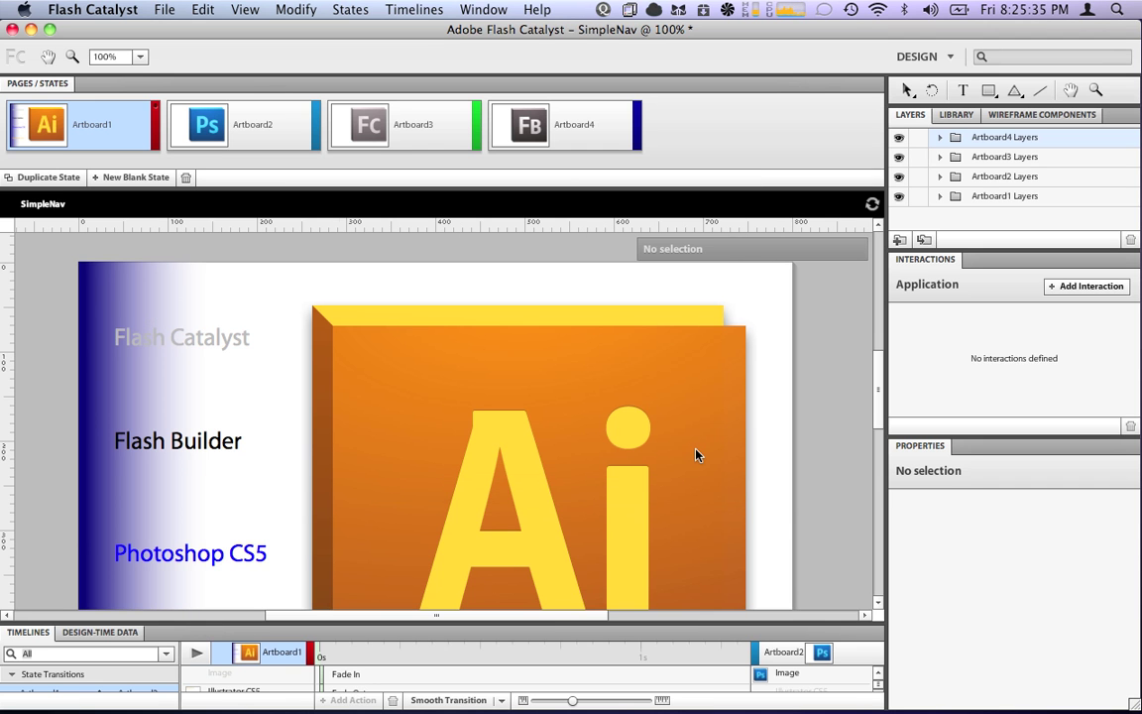
left_click(307, 132)
left_click(451, 126)
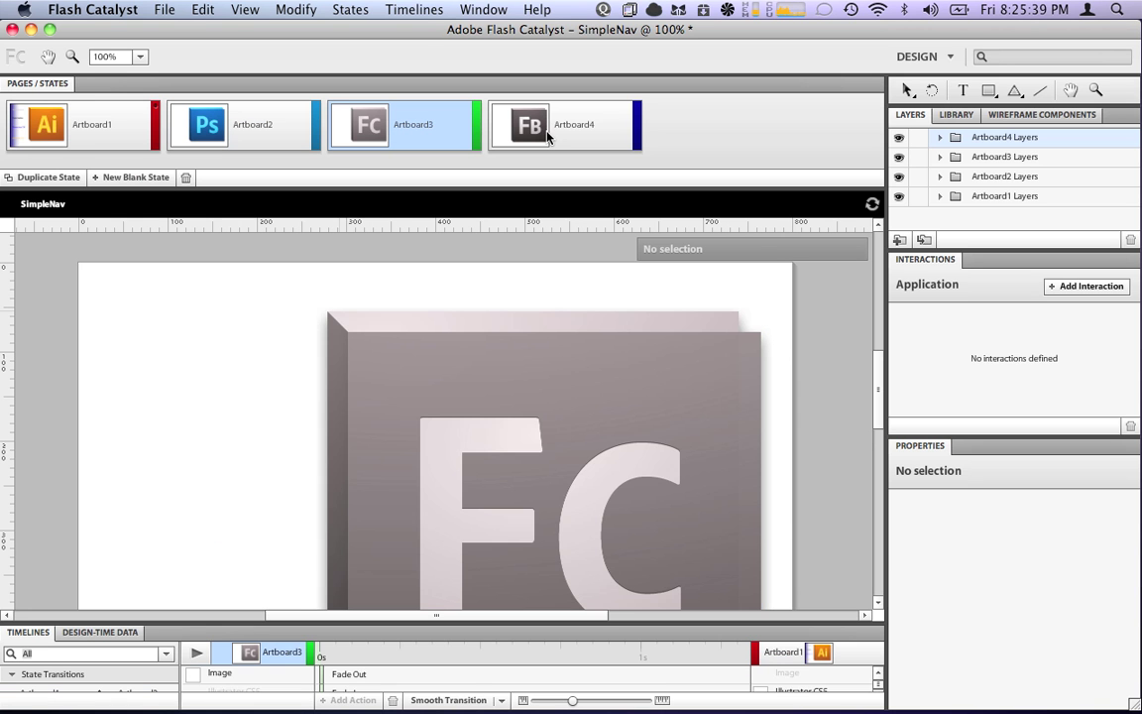
left_click(548, 136)
left_click(59, 142)
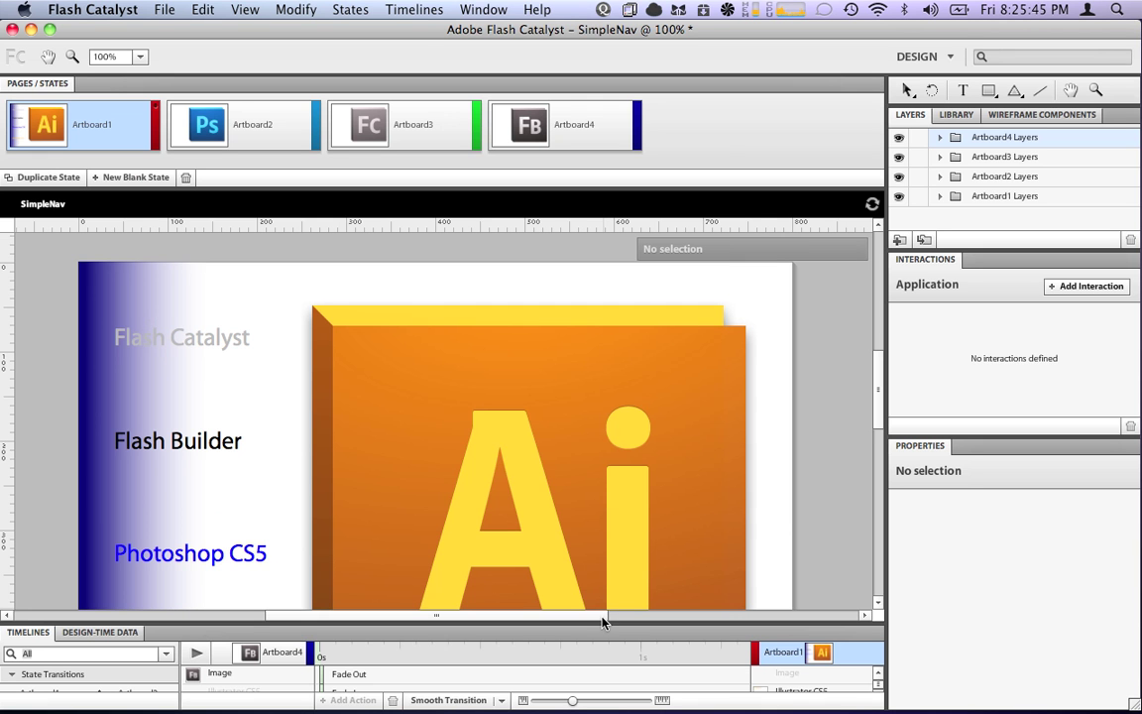
left_click_drag(600, 629, 610, 350)
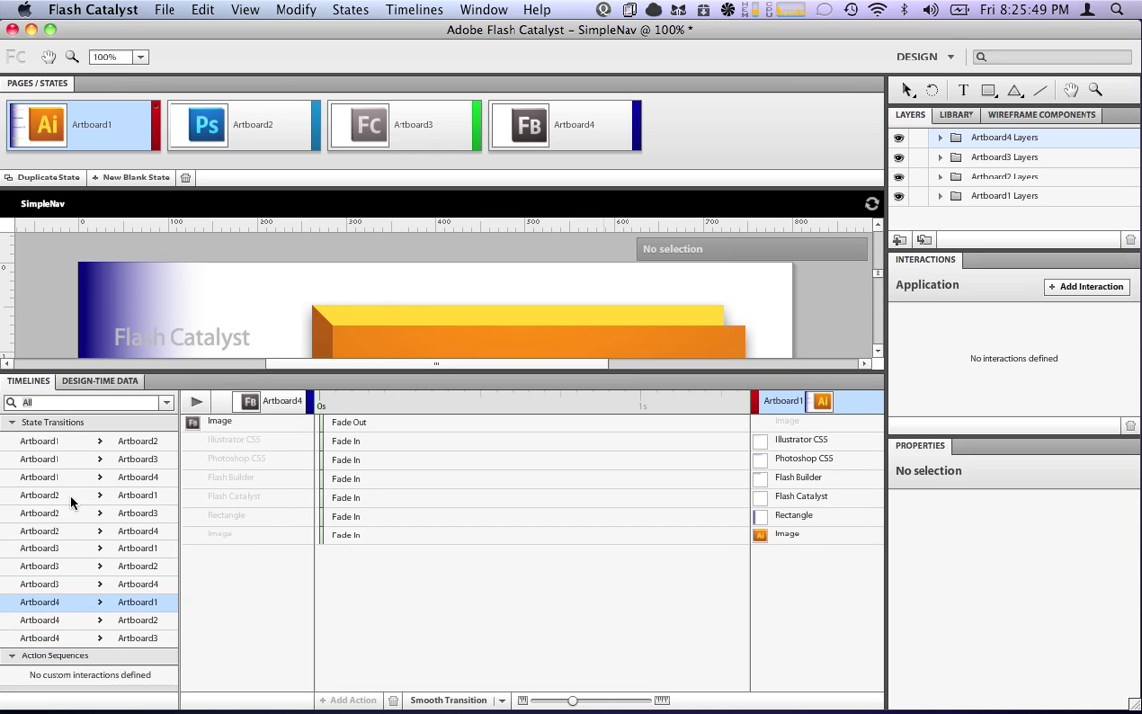
left_click(51, 443)
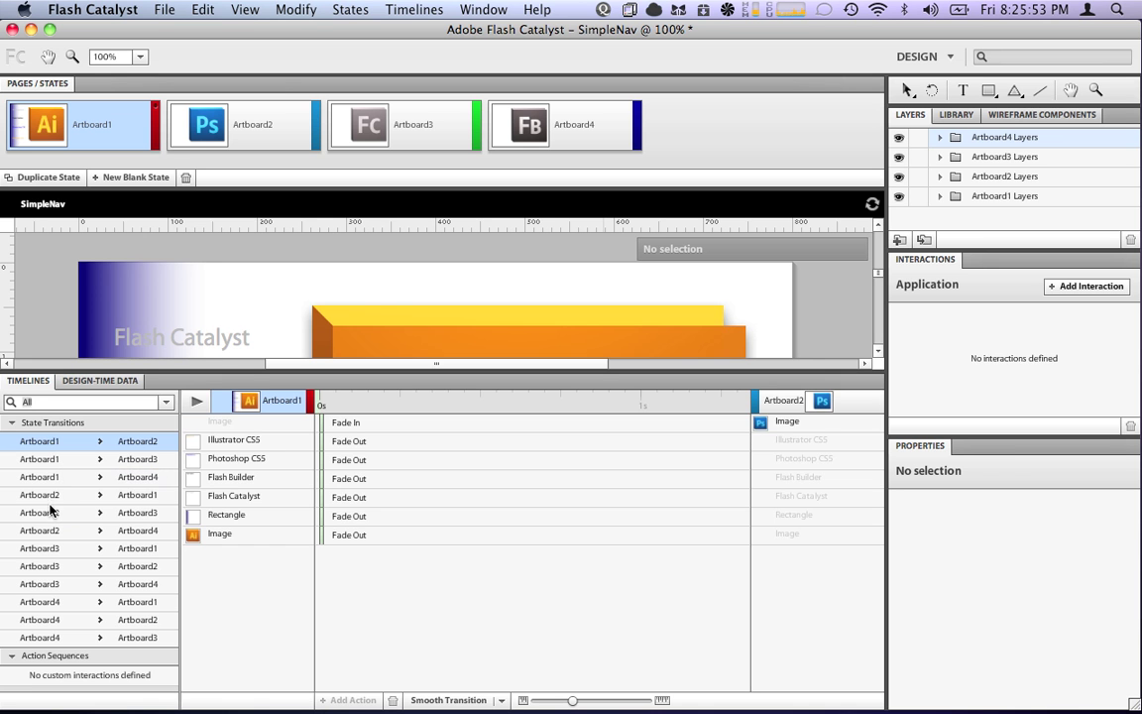
left_click(52, 534)
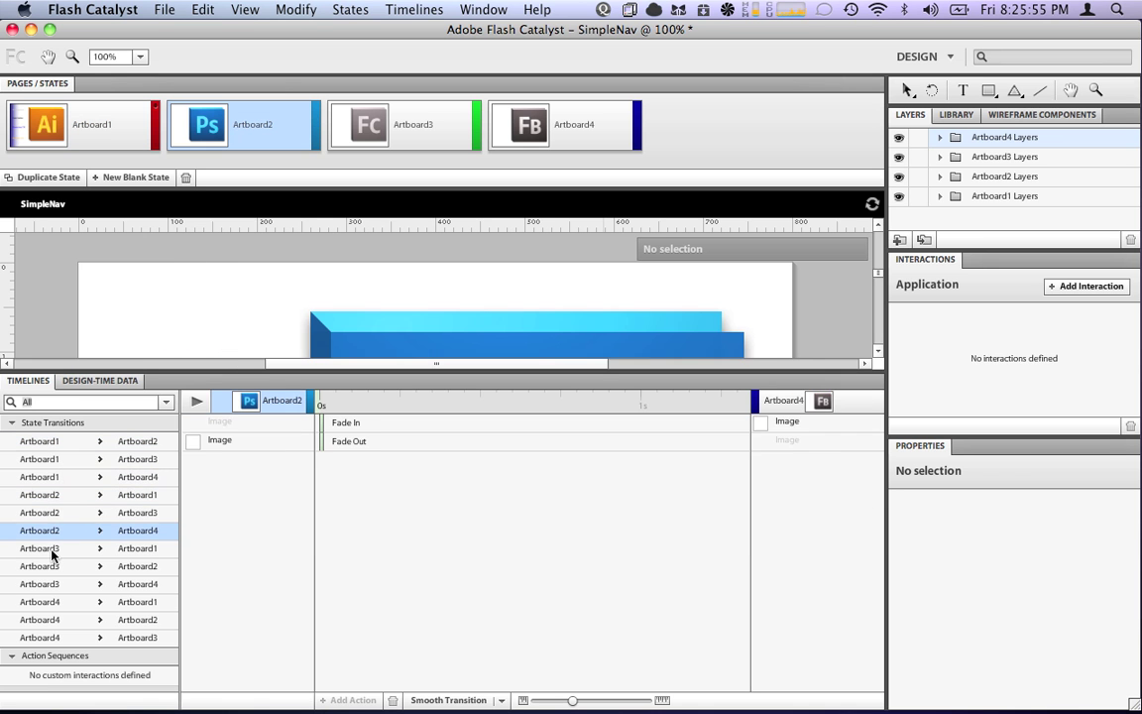
left_click(50, 583)
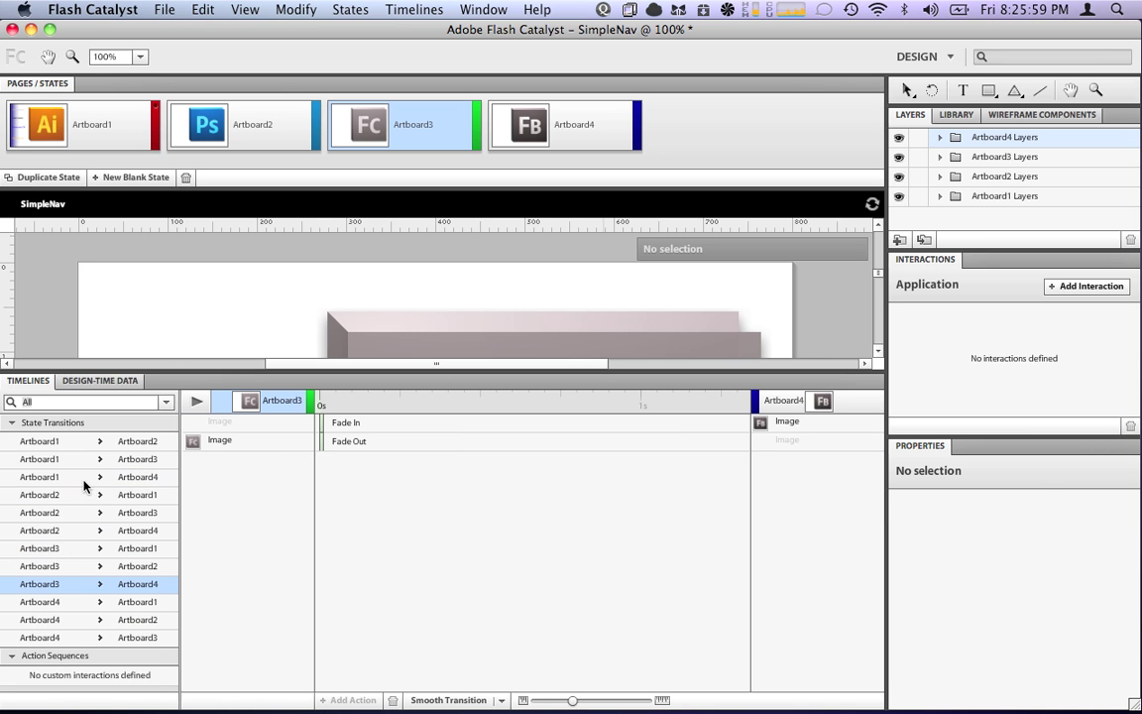
left_click(63, 440)
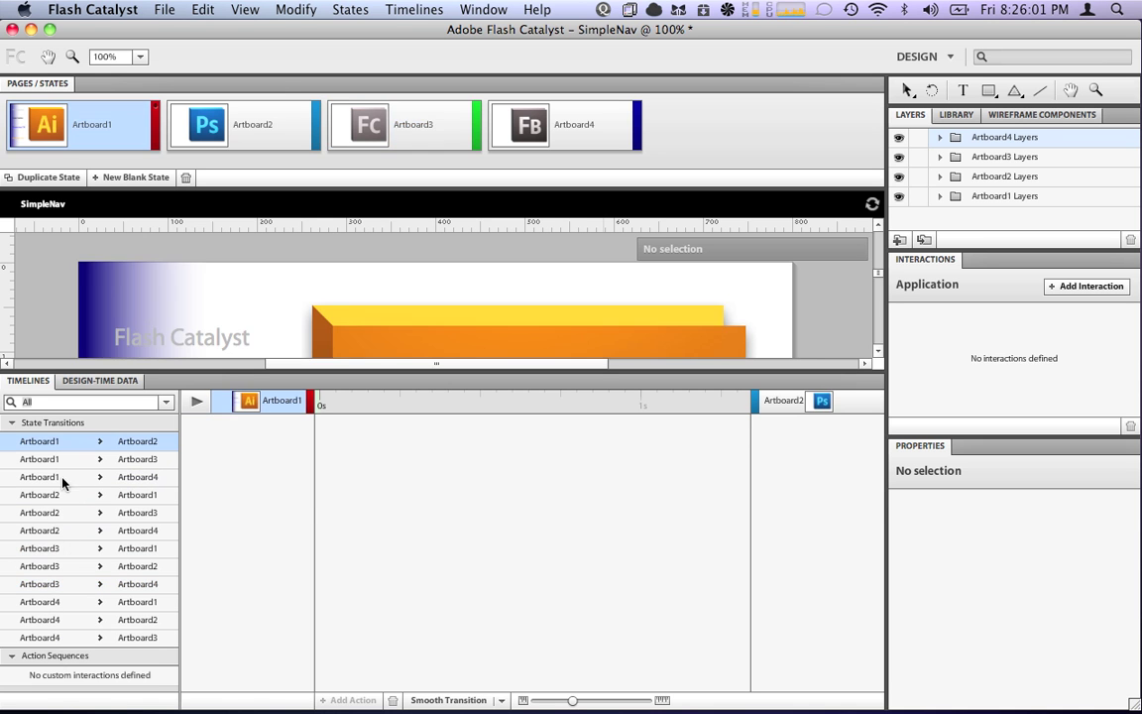
Apply Smooth Transition to all state transitions and review the Artboard1→3 and Artboard2→1 fades.
left_click(40, 637, "shift")
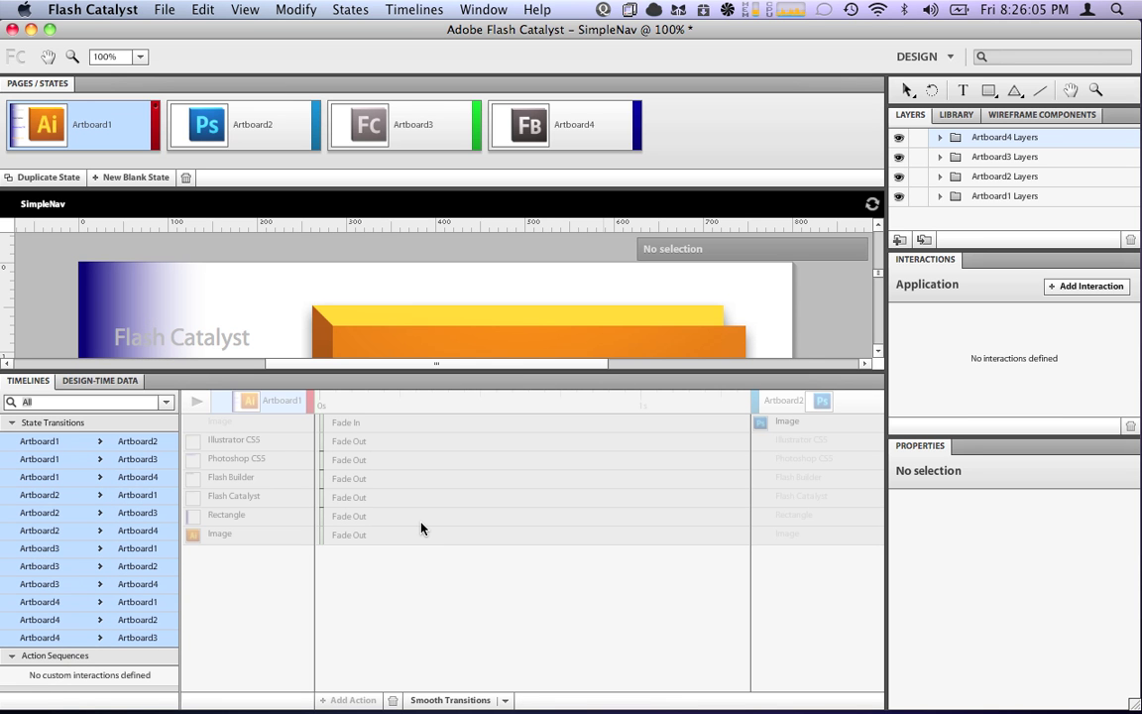
left_click(428, 700)
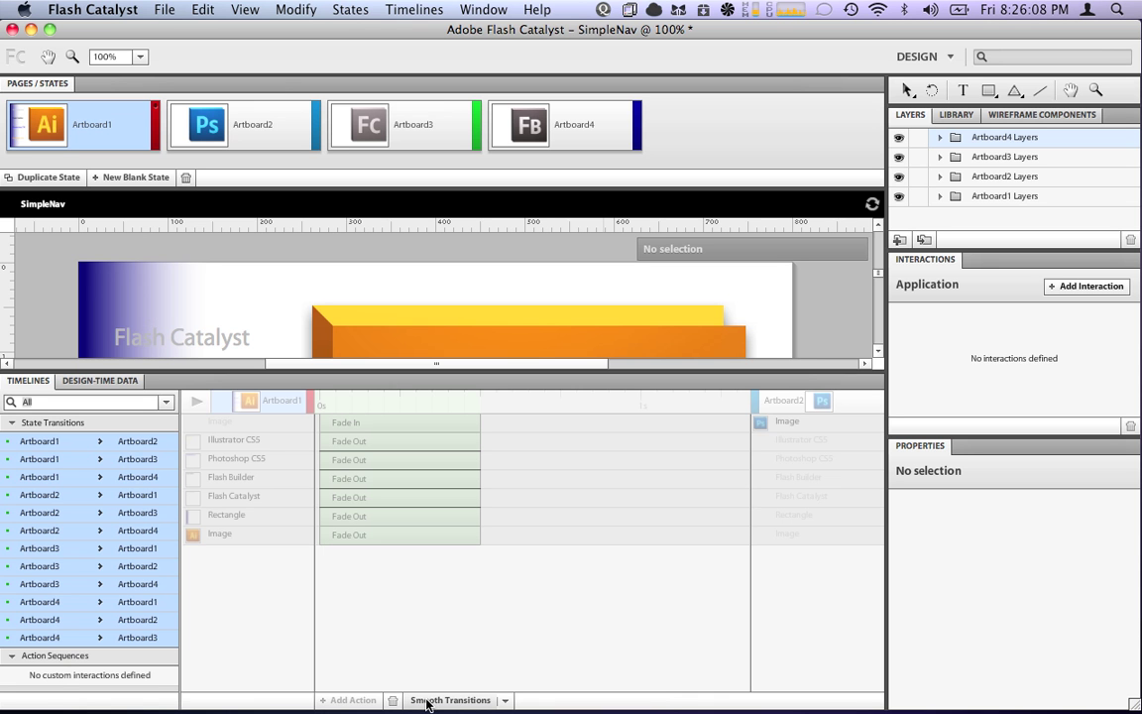
left_click(87, 459)
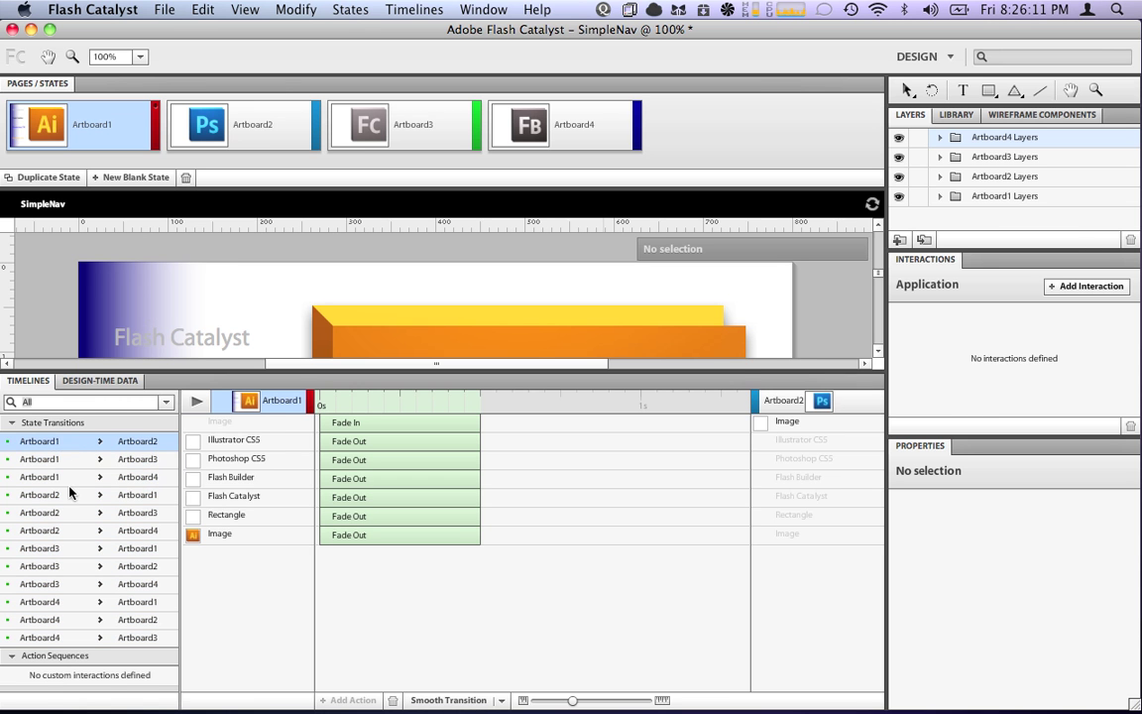
left_click(71, 494)
Enlarge the artboard view and convert the Flash Catalyst label on Artboard1 into a Button, suppressing the warning.
left_click_drag(319, 370, 339, 662)
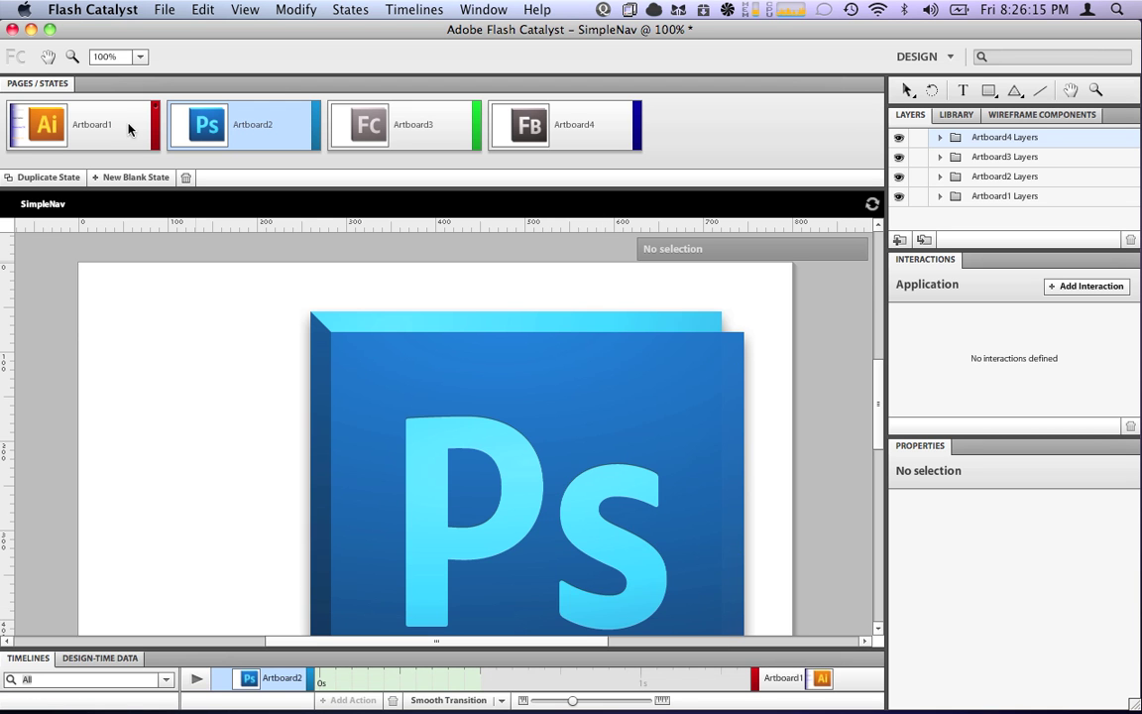
left_click(100, 114)
left_click(182, 339)
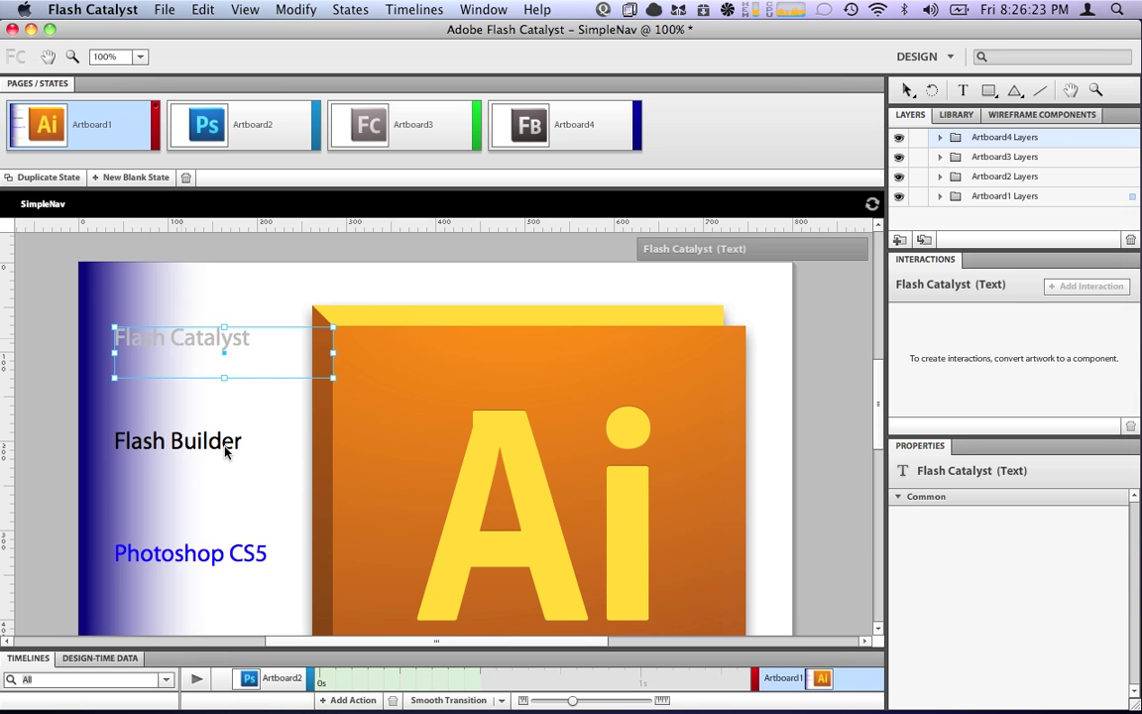
left_click(226, 451)
left_click(211, 342)
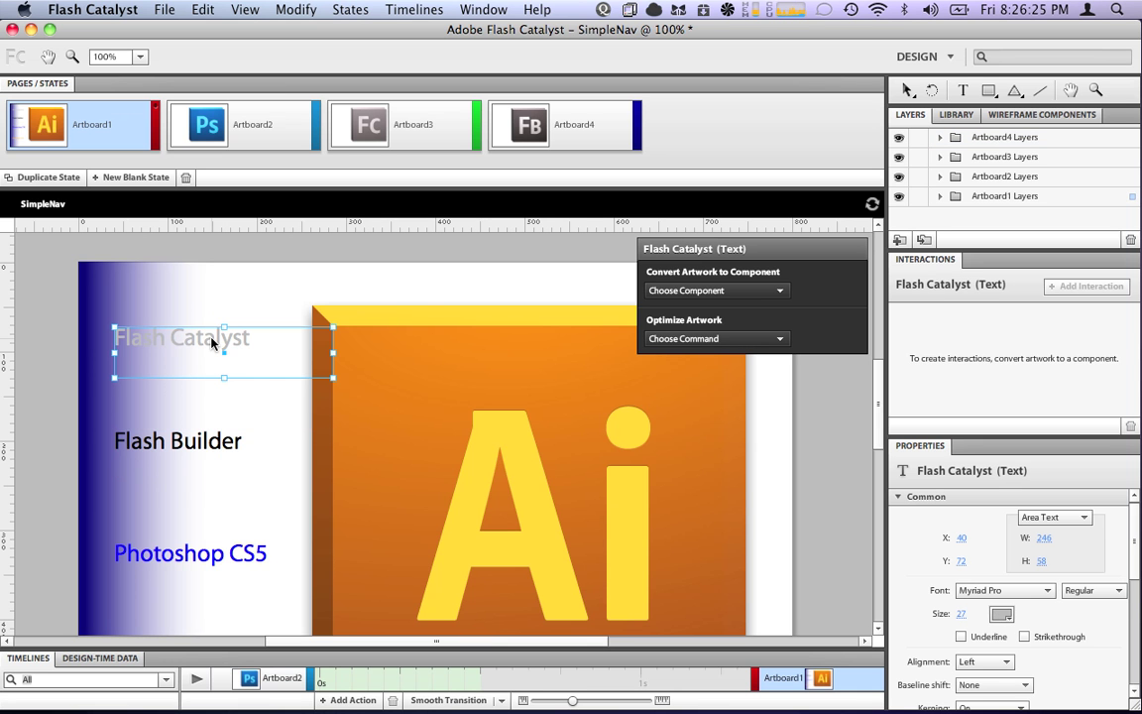
left_click(684, 290)
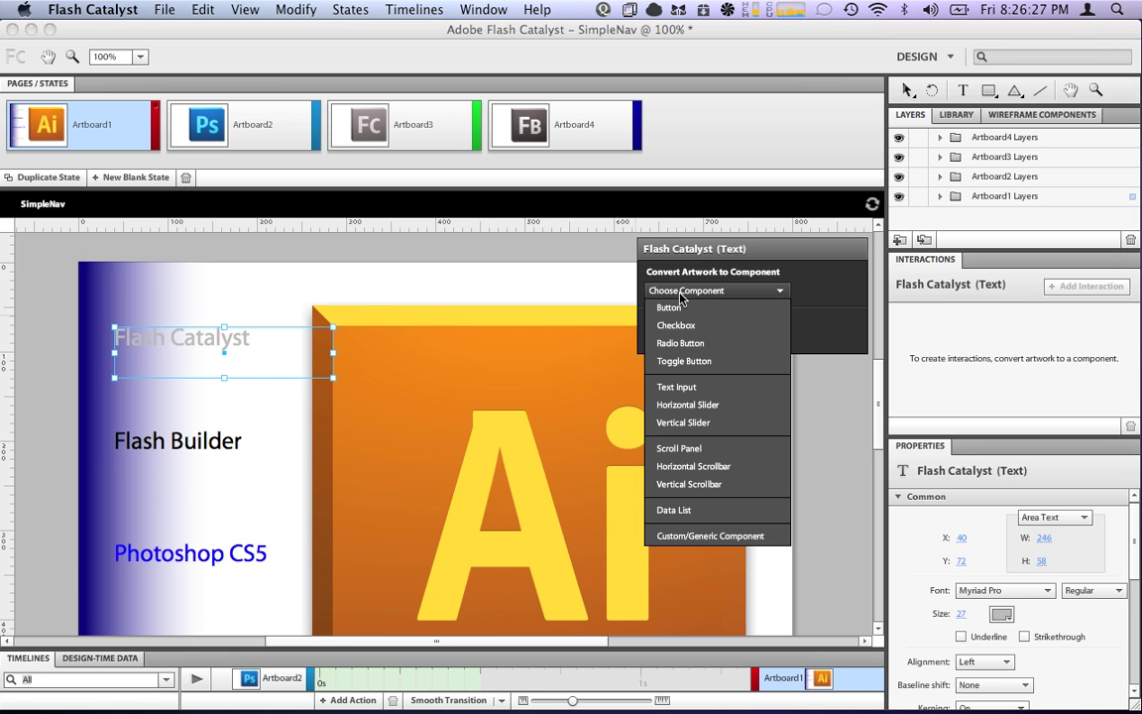
left_click(670, 309)
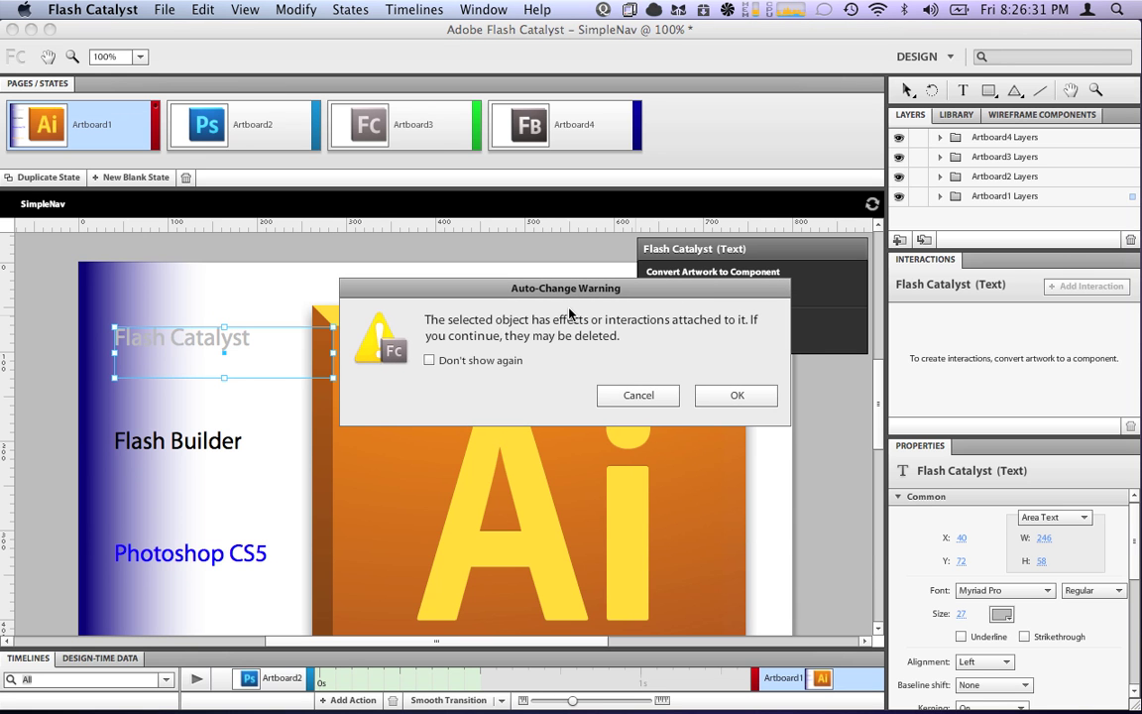
left_click(429, 360)
left_click(733, 395)
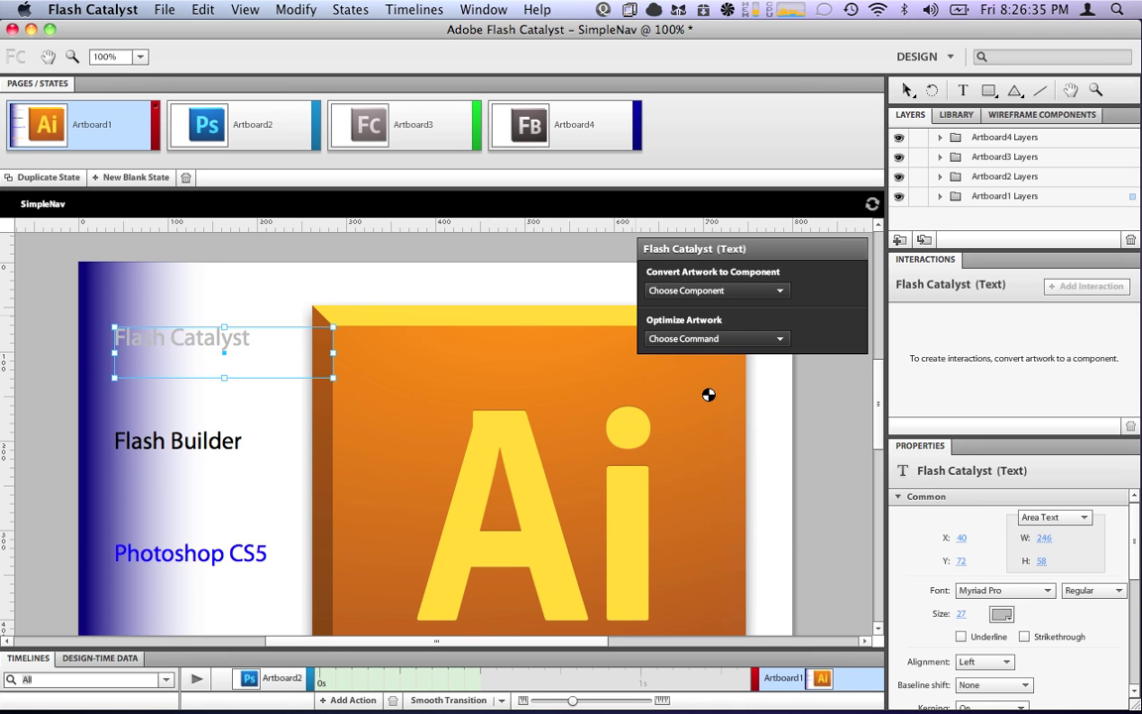
Convert the Flash Builder and Photoshop CS5 labels into Buttons.
left_click(189, 436)
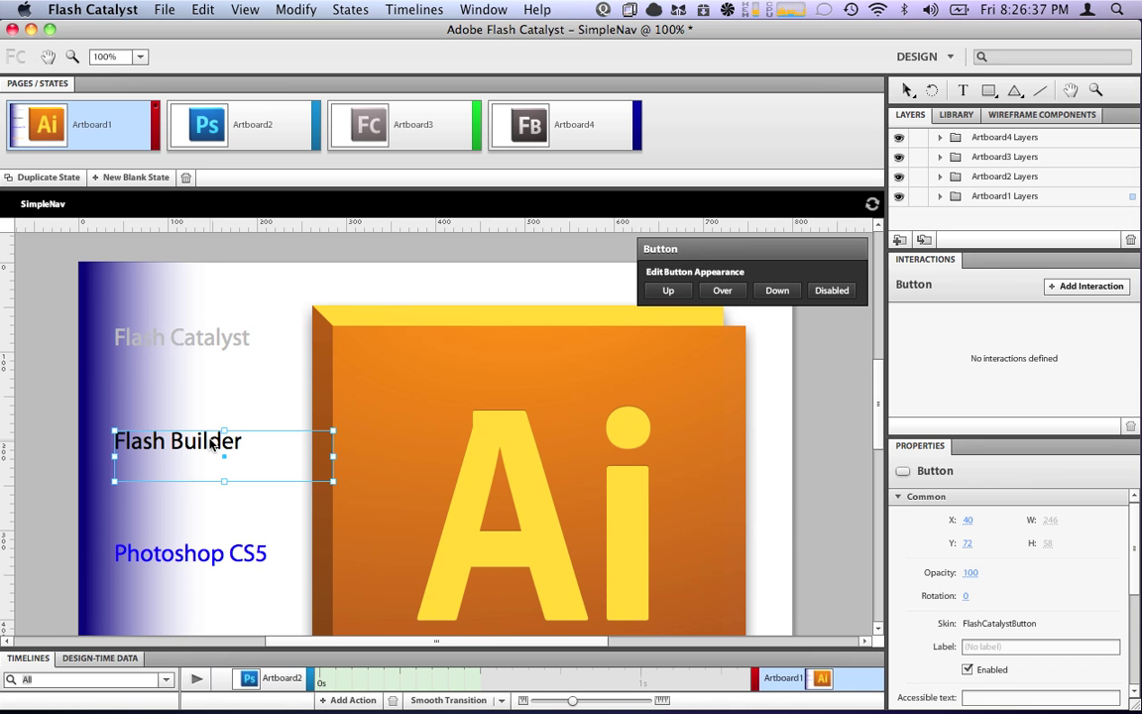
left_click(681, 290)
left_click(682, 309)
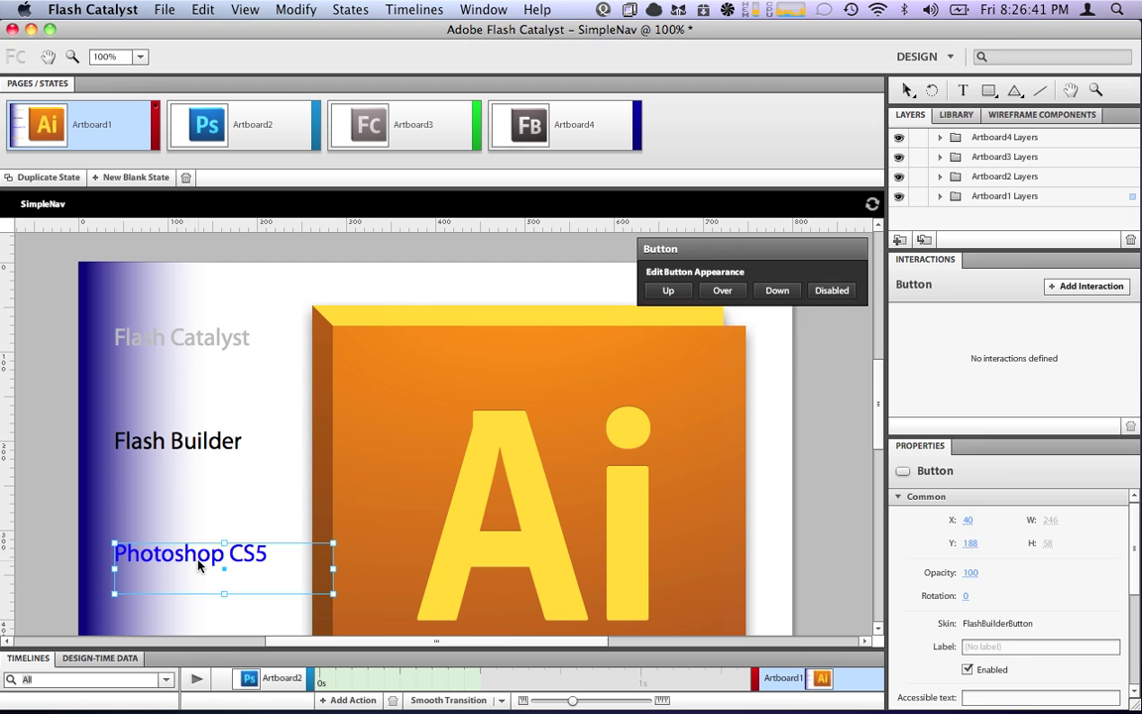
key("super+z")
left_click(694, 290)
left_click(673, 313)
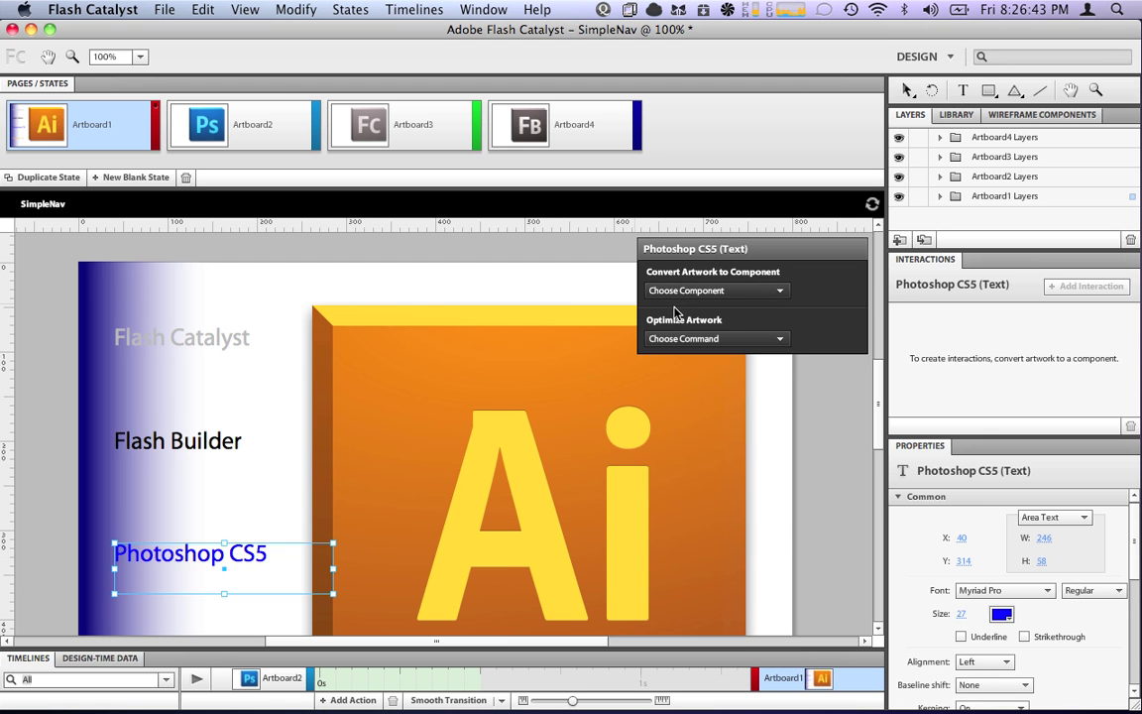
Convert the Illustrator CS5 label into a Button.
scroll(405, 408, "down", 5)
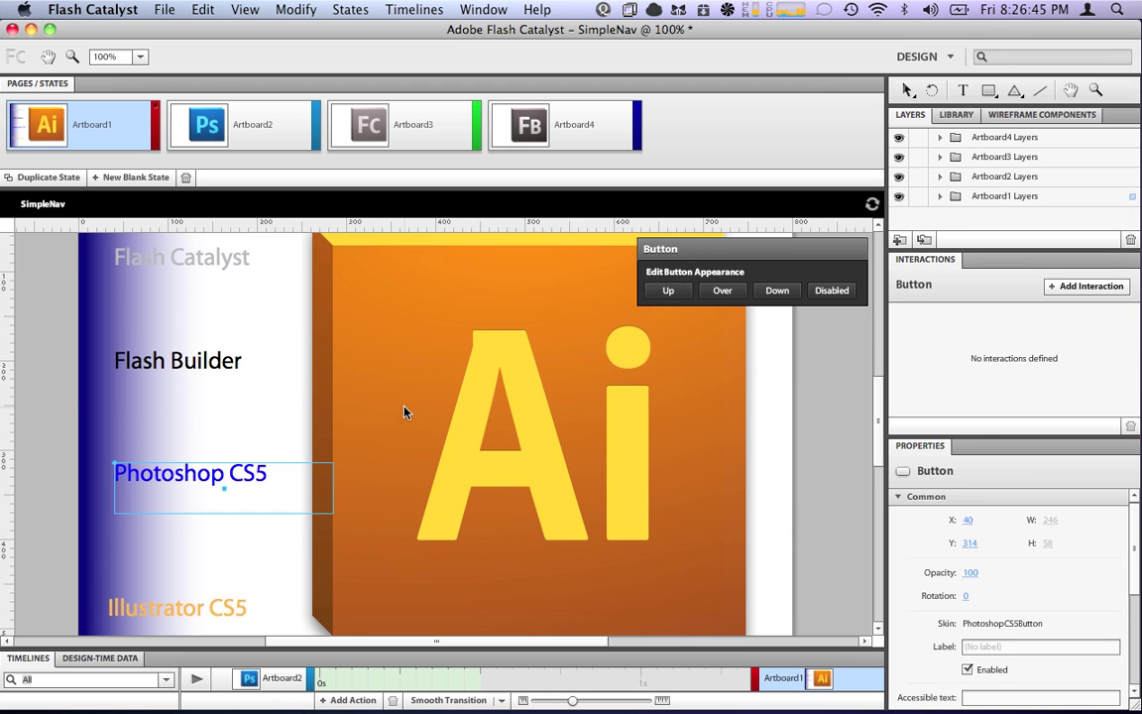
left_click(188, 583)
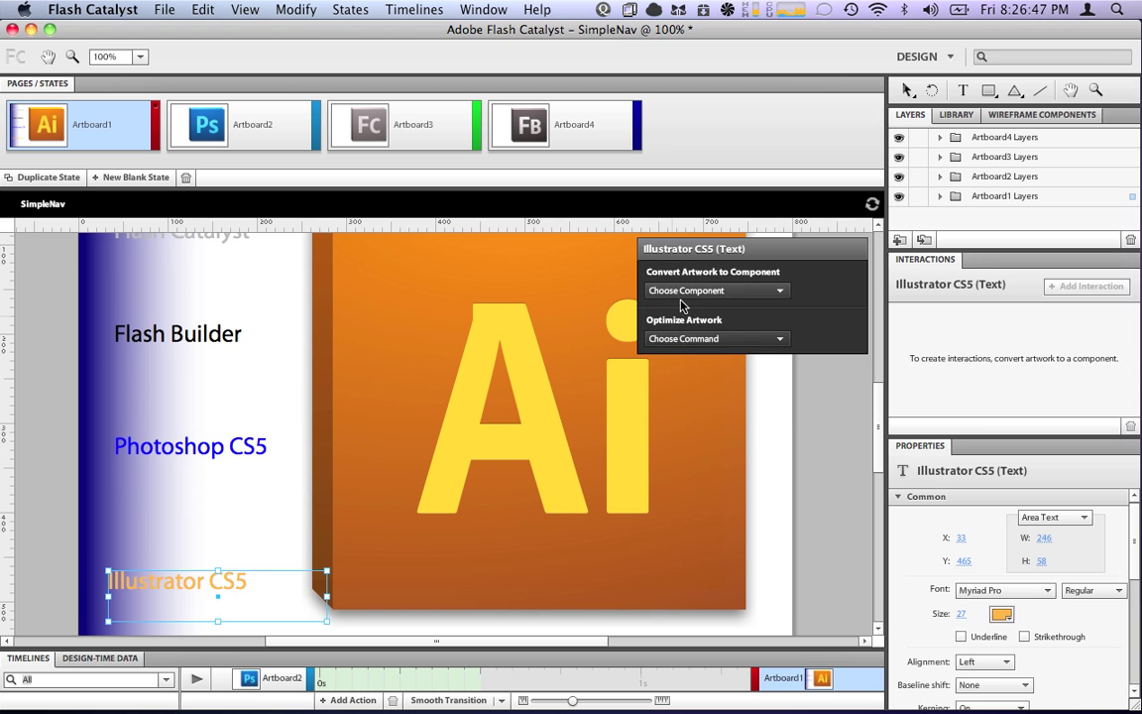
left_click(684, 291)
left_click(682, 309)
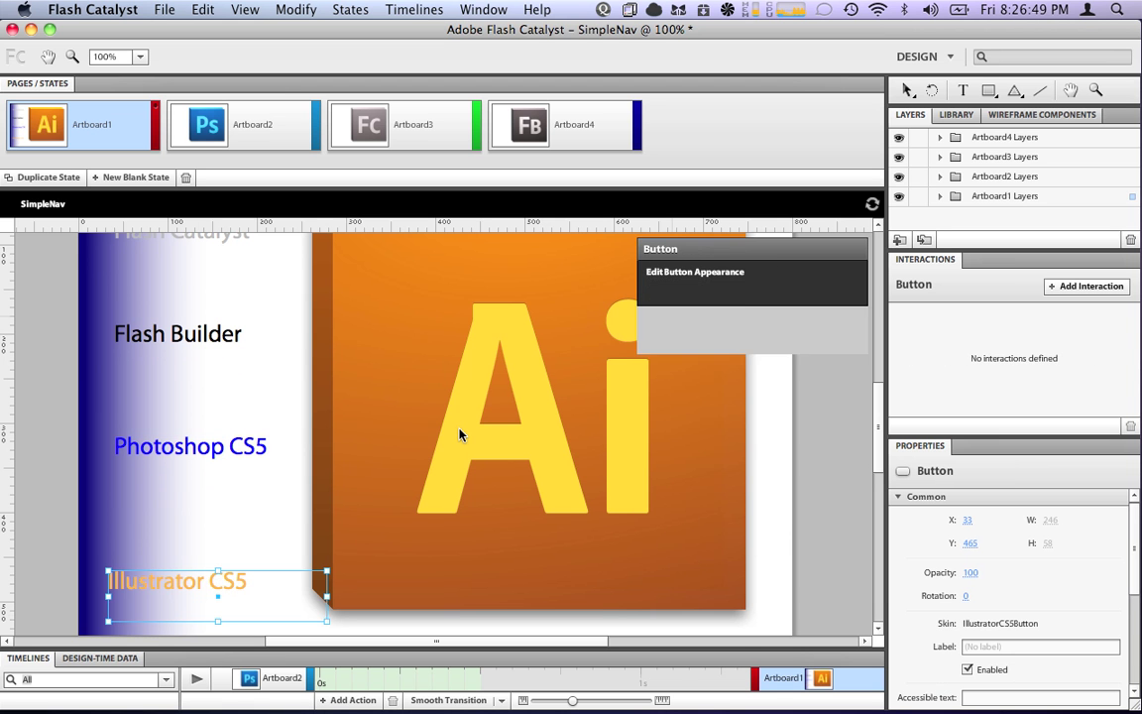
scroll(459, 433, "up", 4)
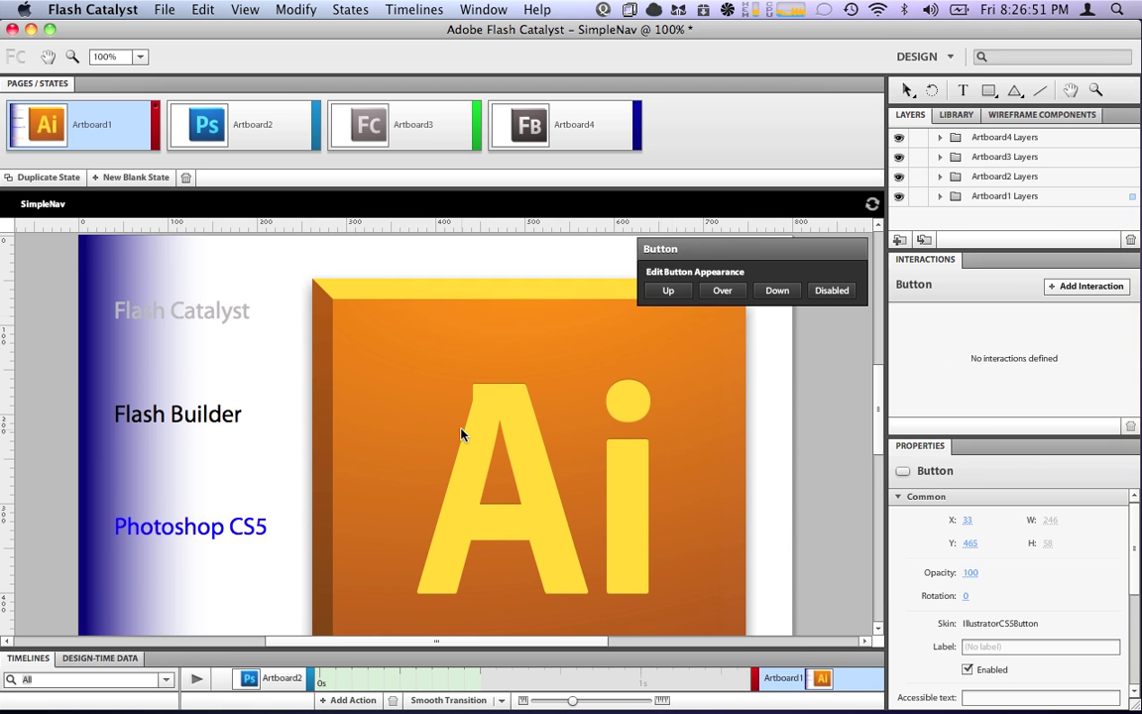
Make the Flash Catalyst button play a transition to Artboard3 on click.
left_click(54, 308)
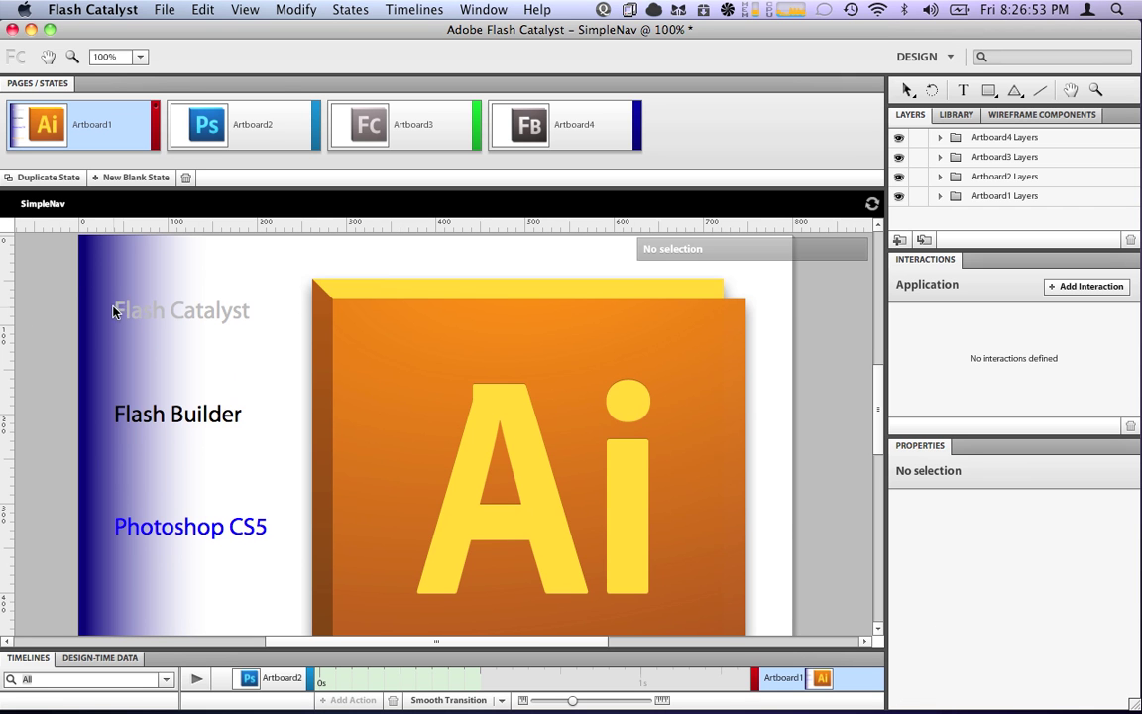
left_click(129, 310)
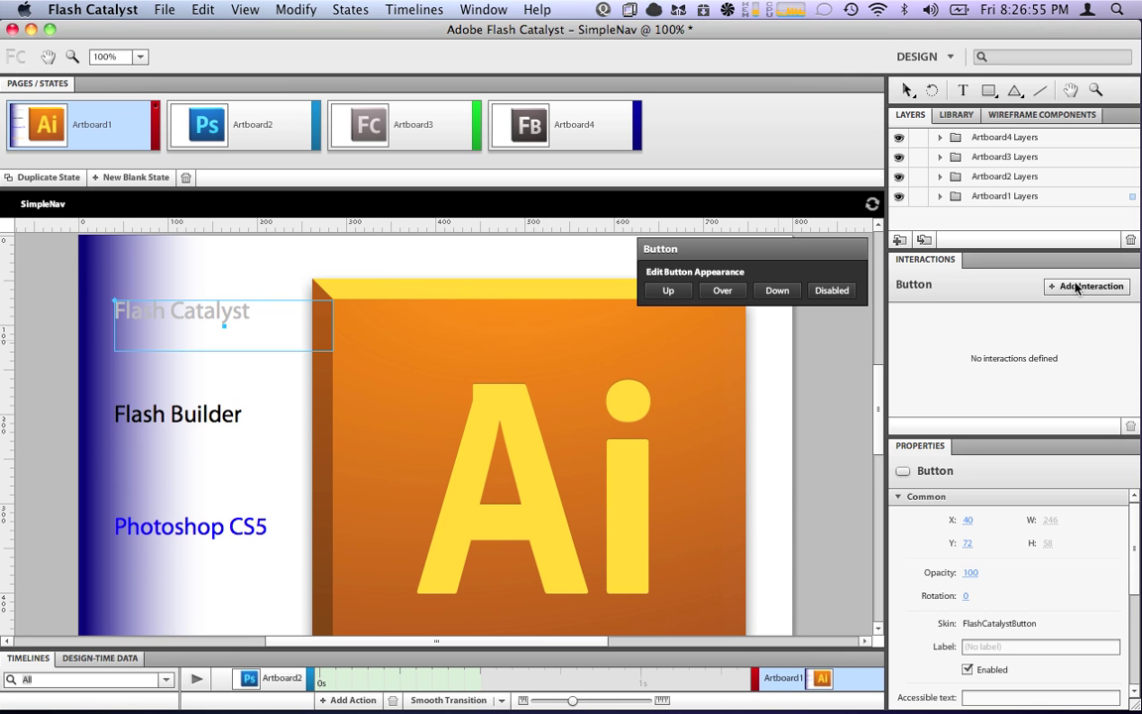
left_click(393, 121)
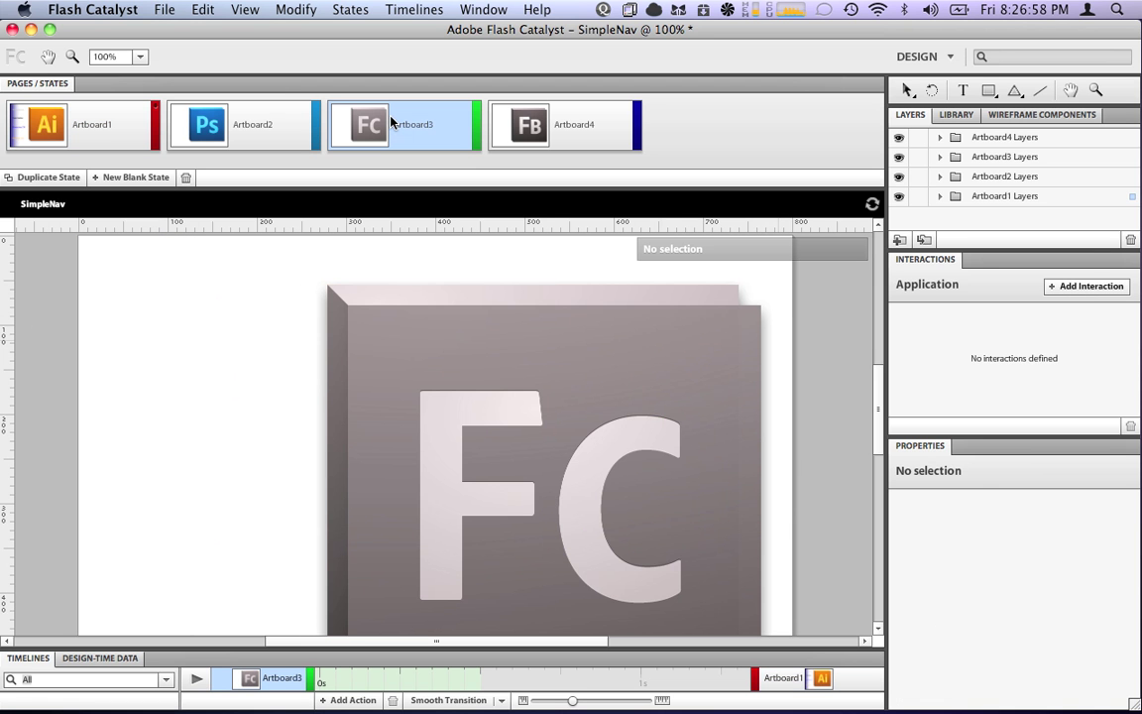
left_click(20, 119)
left_click(223, 322)
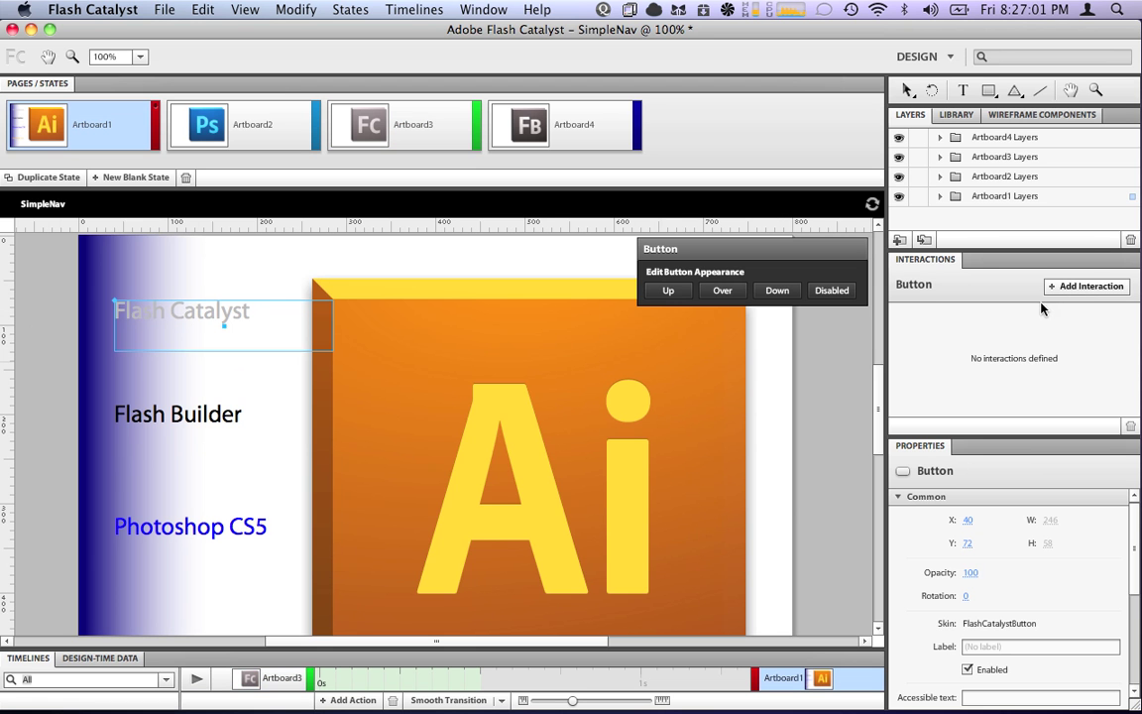
left_click(1085, 286)
left_click(1027, 342)
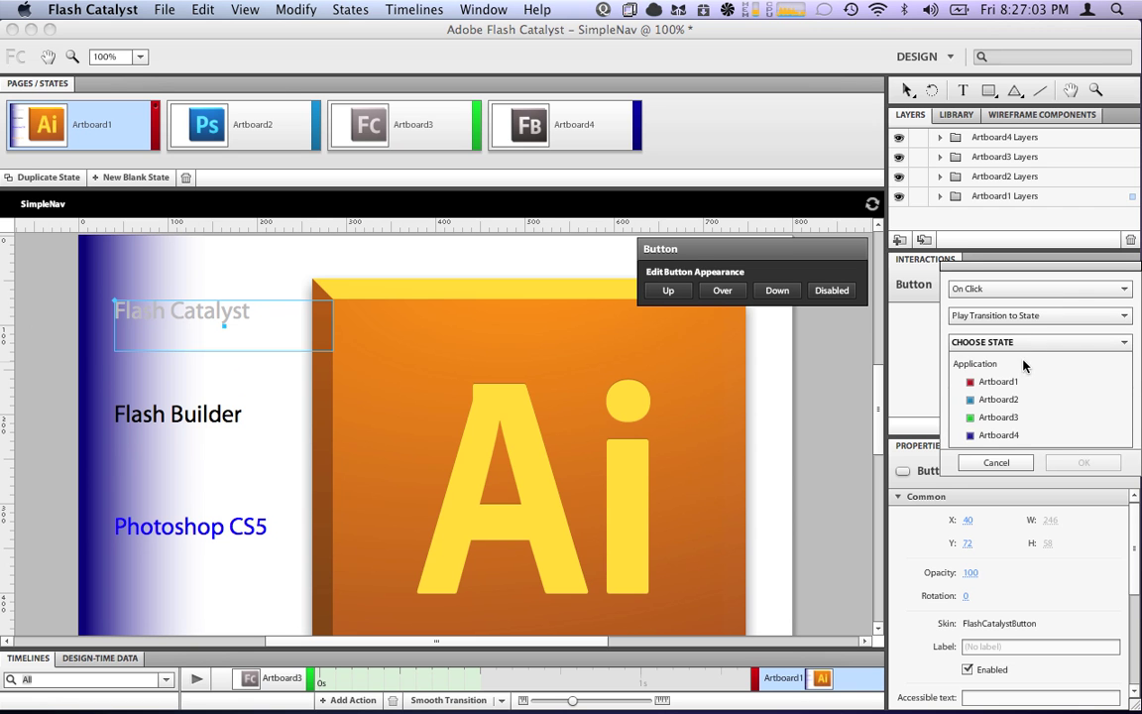
left_click(953, 417)
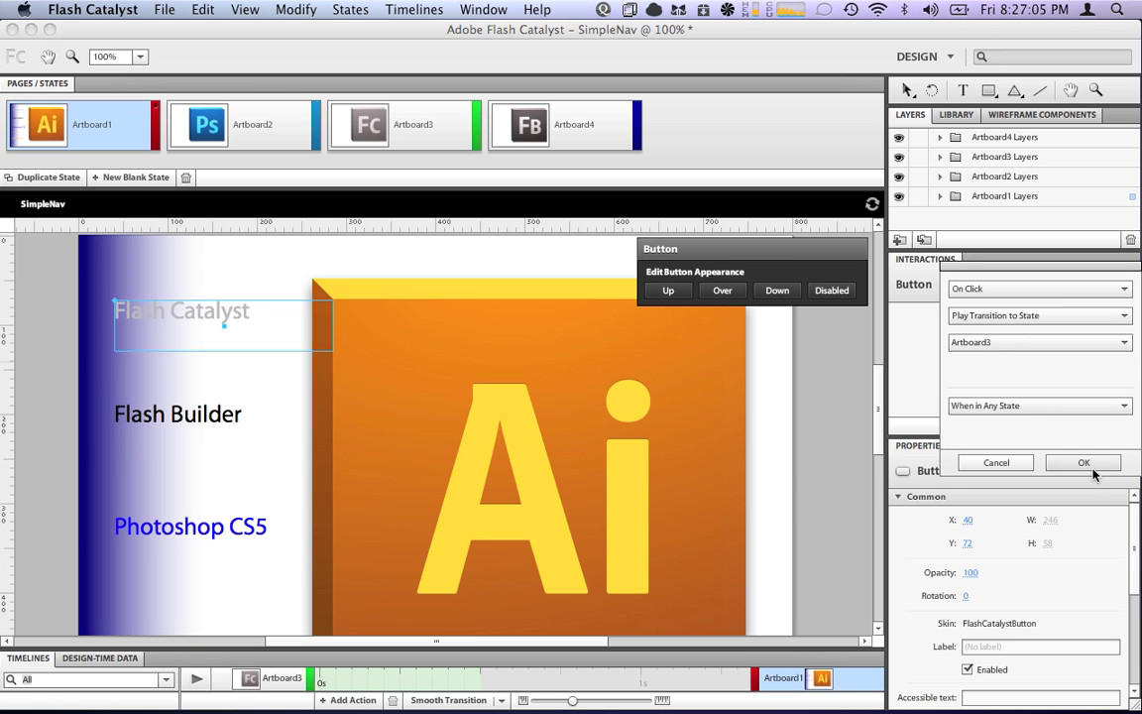
left_click(1084, 464)
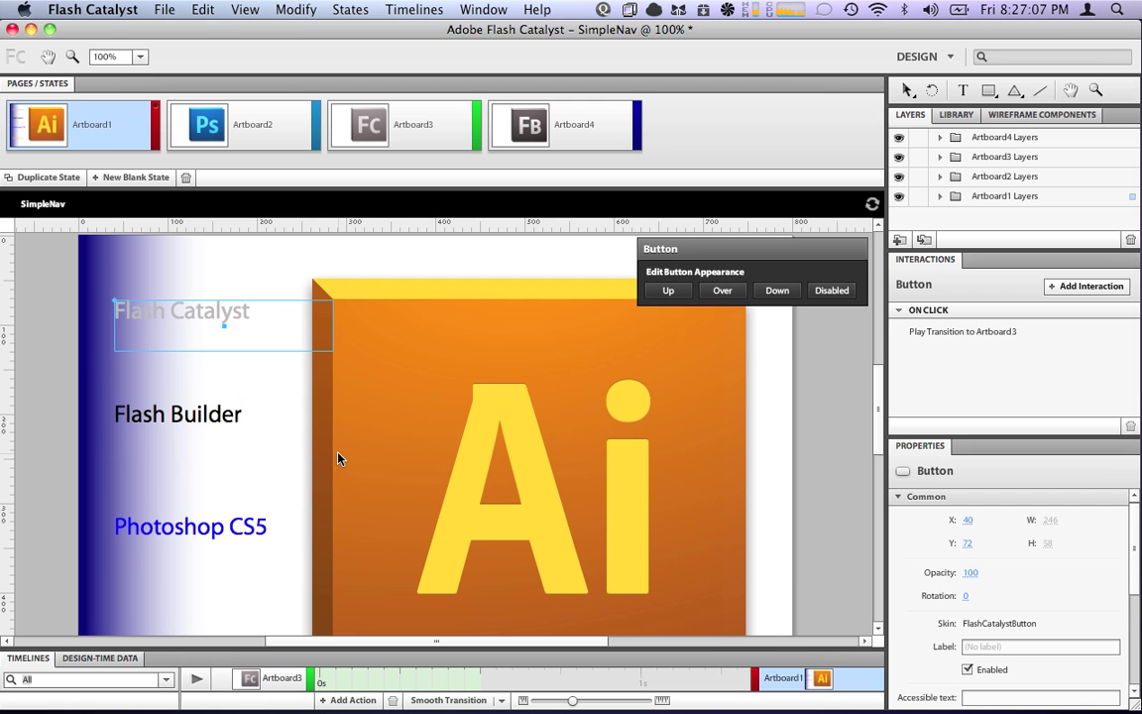
Make the Flash Builder button play a transition to Artboard4 on click.
left_click(155, 411)
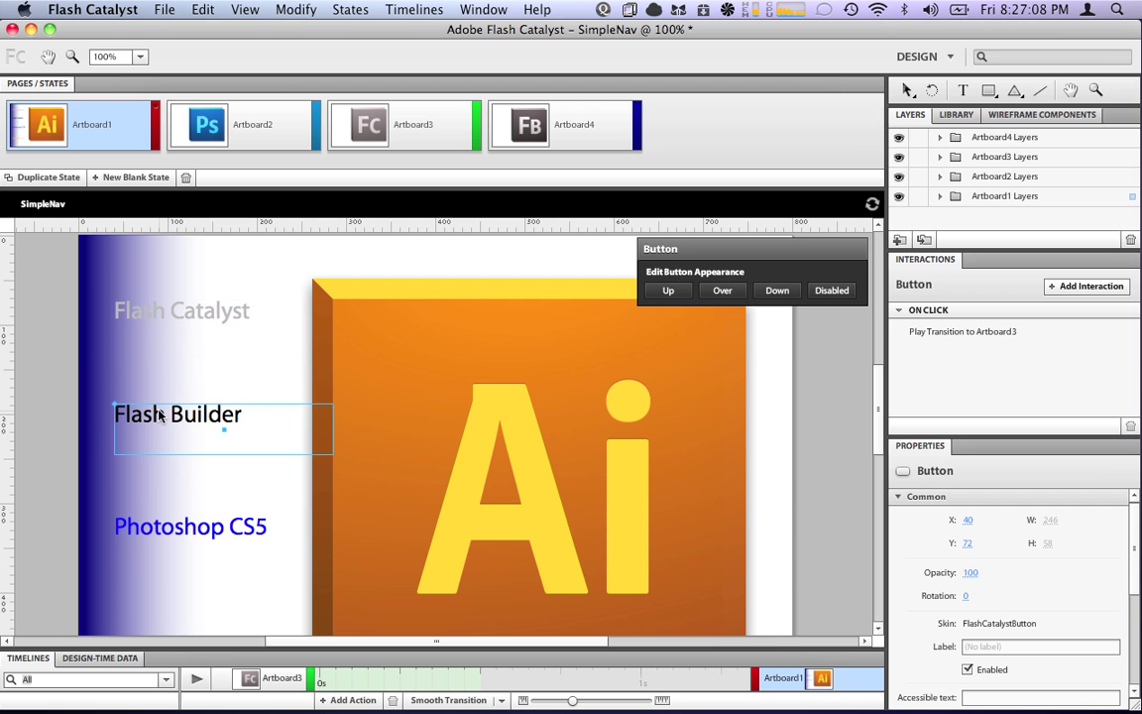
left_click(567, 117)
left_click(94, 119)
left_click(216, 424)
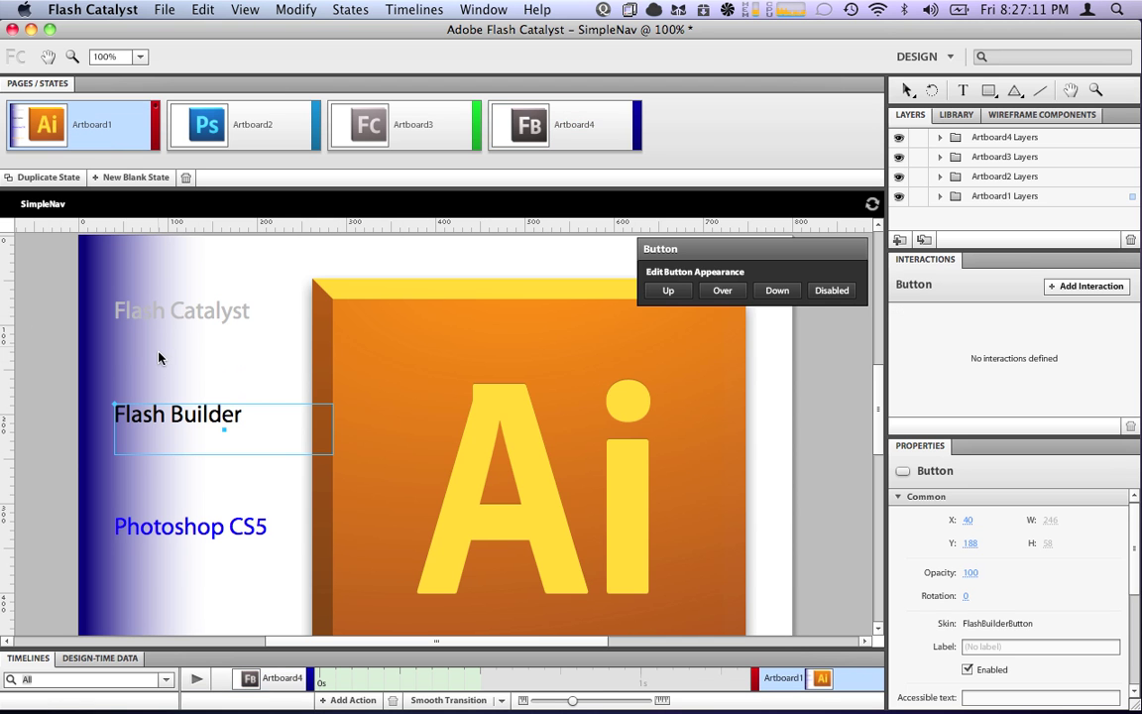
left_click(1089, 286)
left_click(1114, 341)
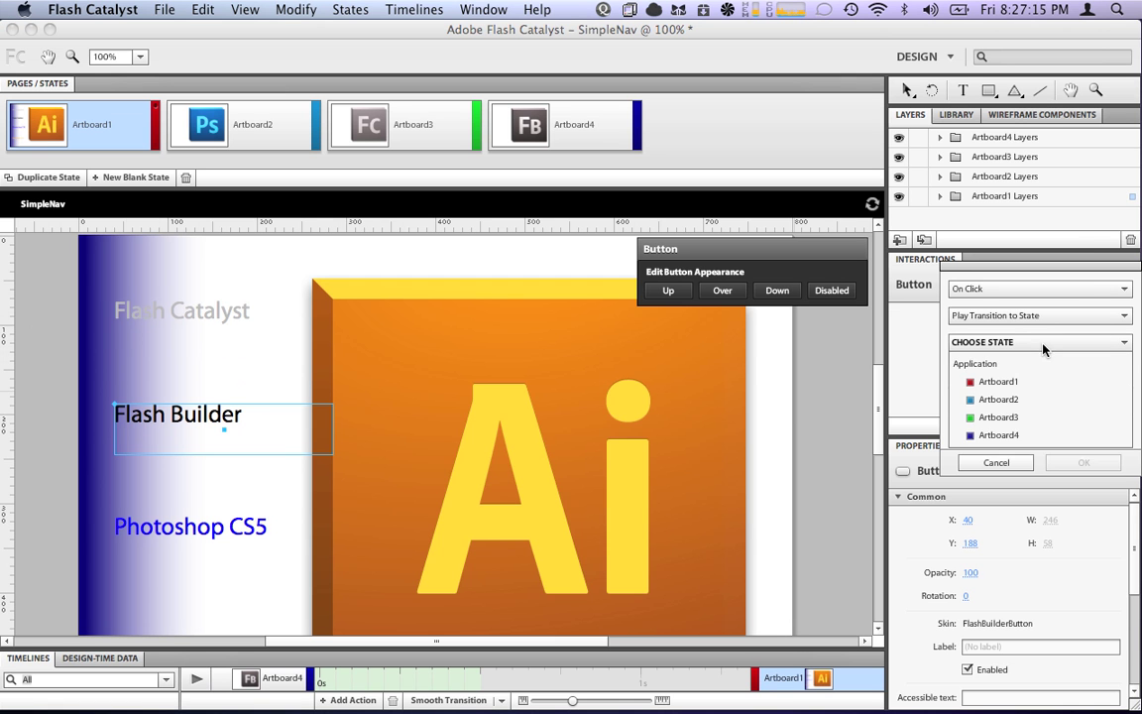
left_click(1018, 436)
left_click(1084, 462)
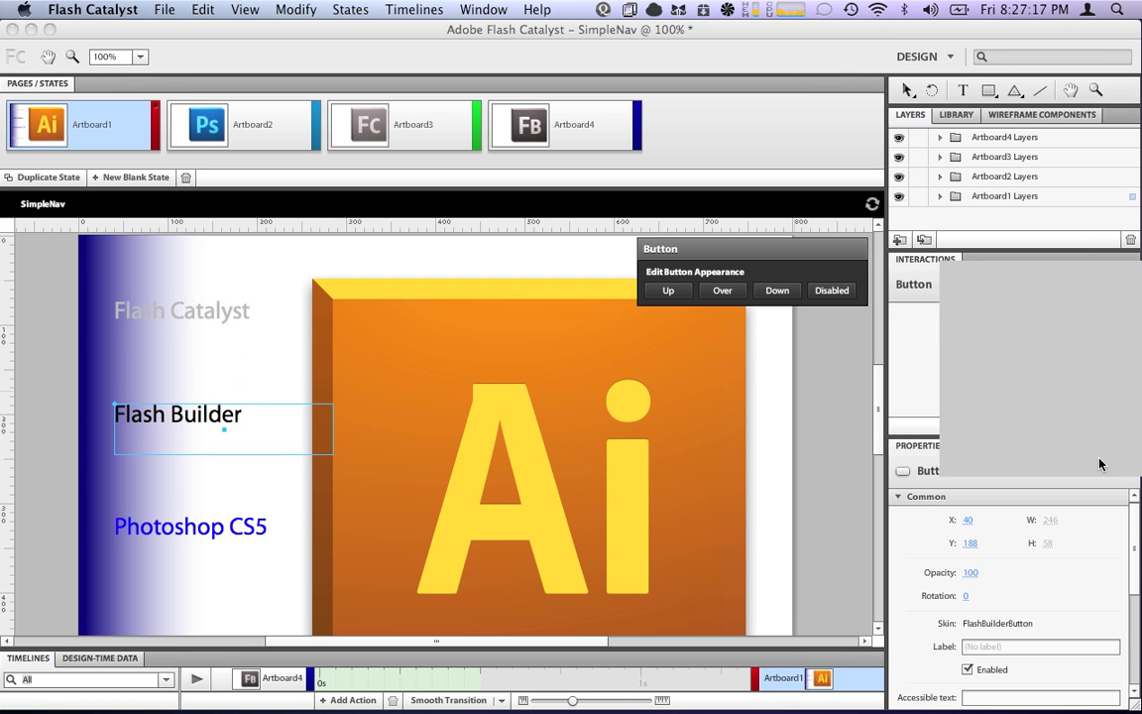
Make the Photoshop CS5 button play a transition to Artboard2 on click.
left_click(203, 525)
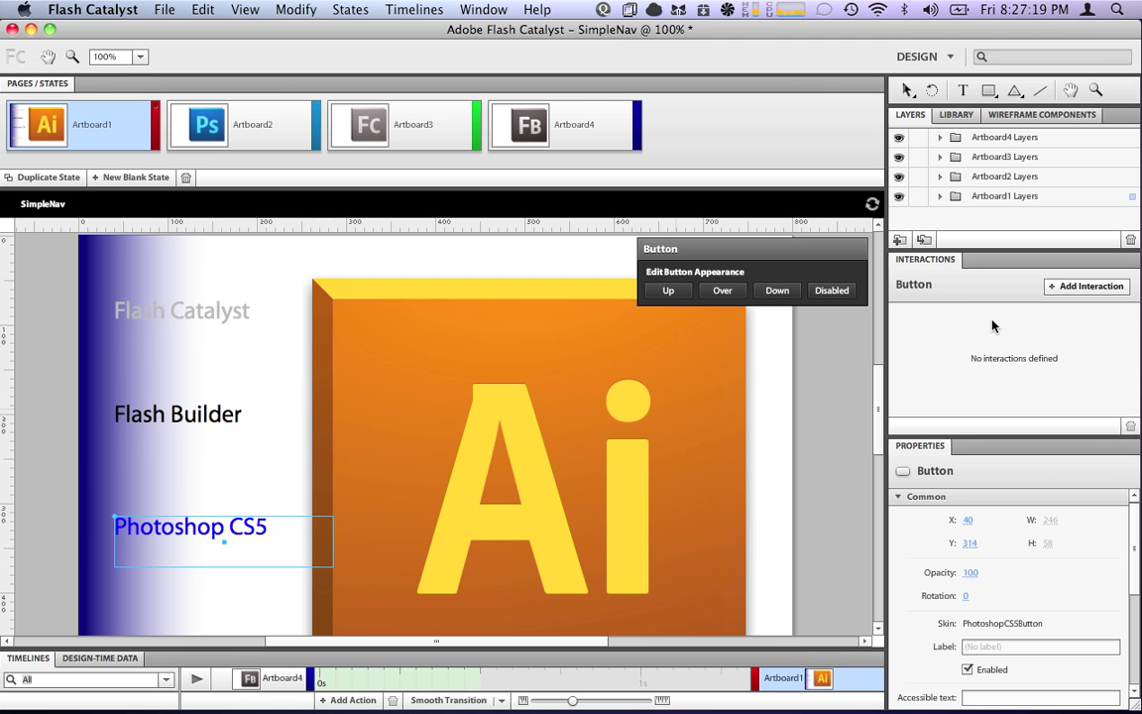
left_click(1090, 286)
left_click(1027, 342)
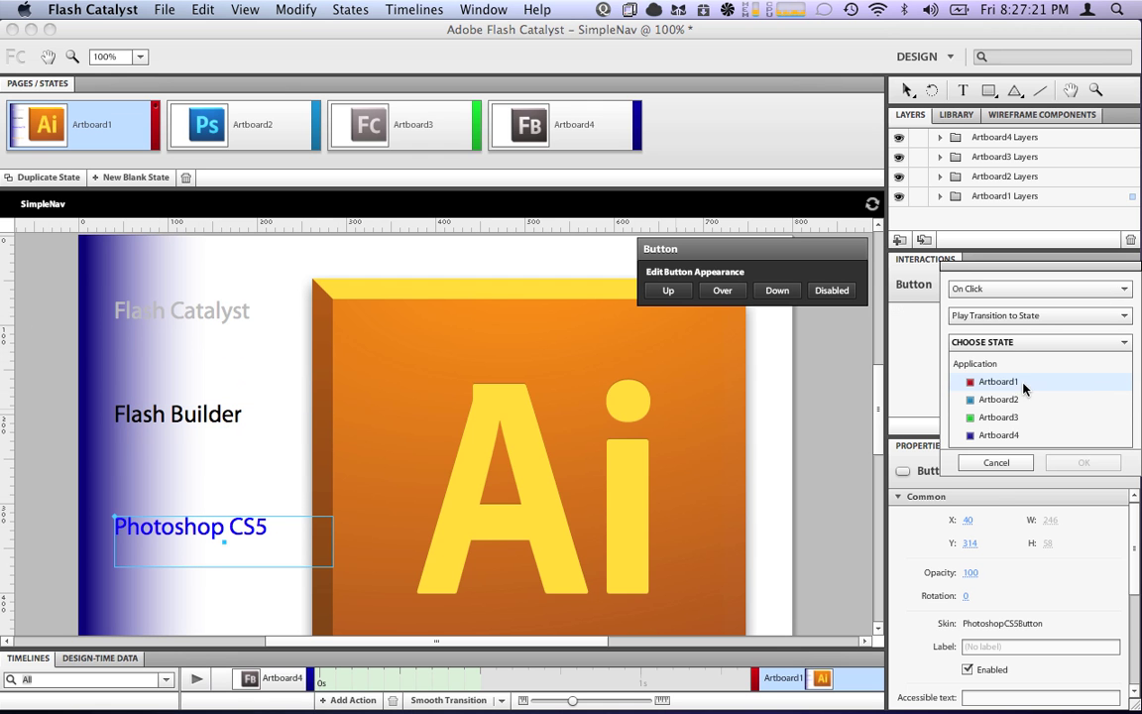
left_click(1027, 342)
left_click(1018, 388)
left_click(1084, 462)
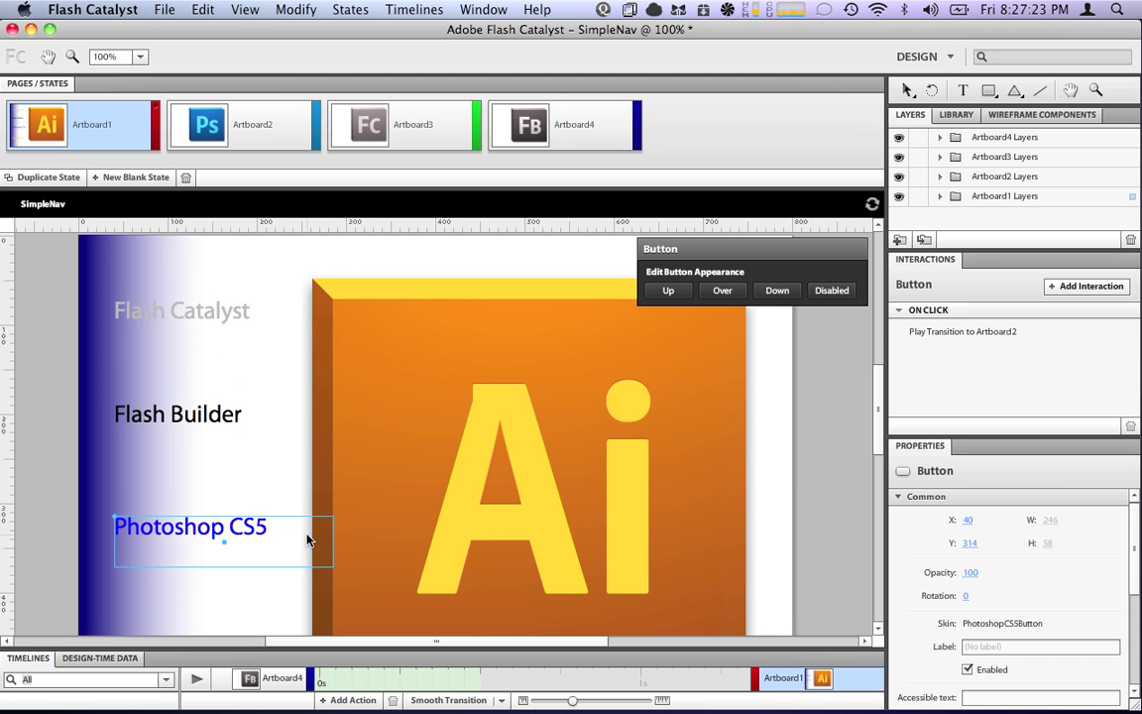
Make the Illustrator CS5 button play a transition to Artboard1 on click.
scroll(298, 540, "down", 3)
left_click(213, 580)
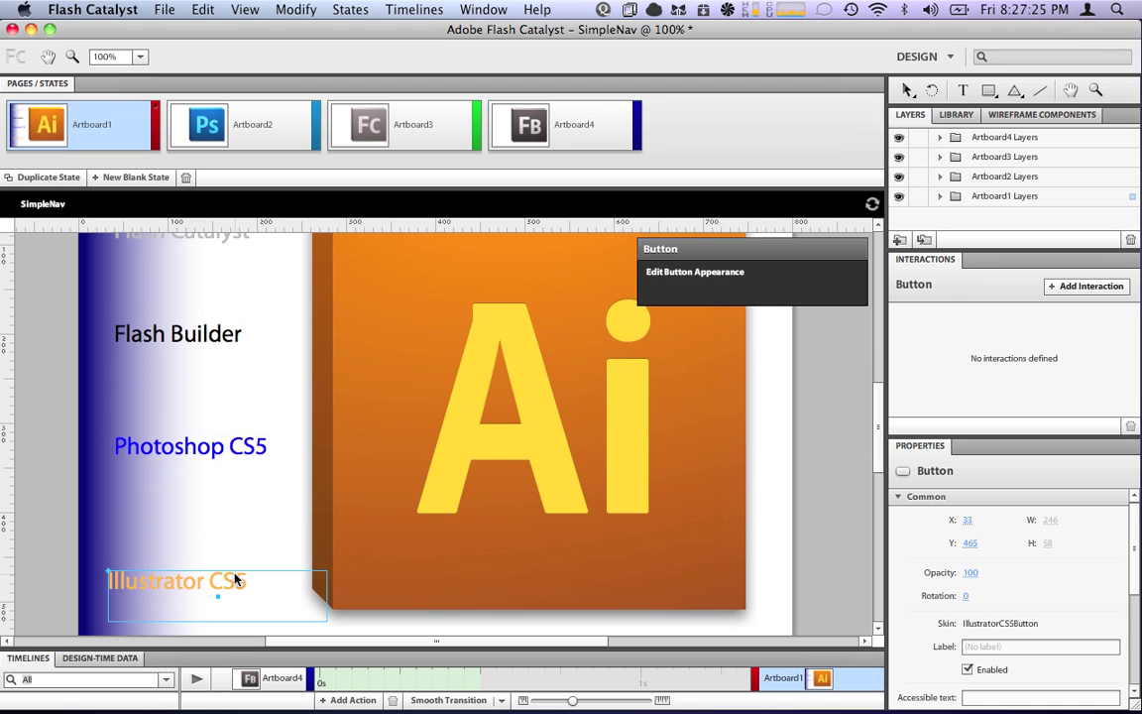
left_click(1108, 285)
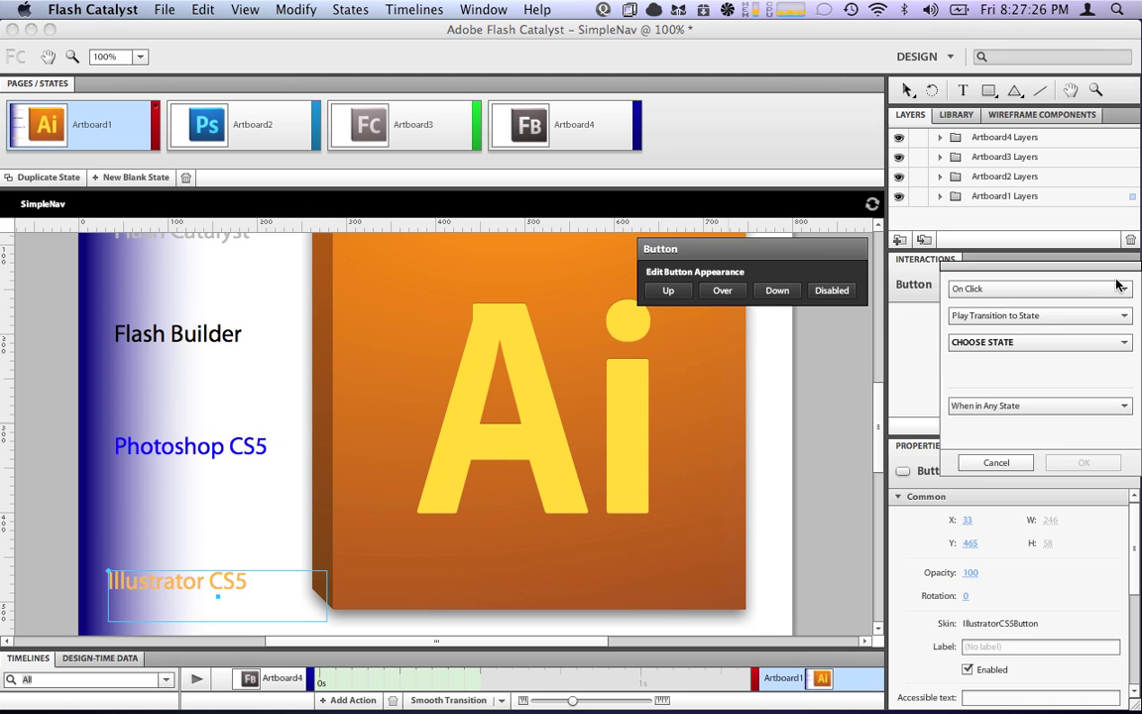
left_click(1048, 317)
left_click(1048, 322)
left_click(1045, 341)
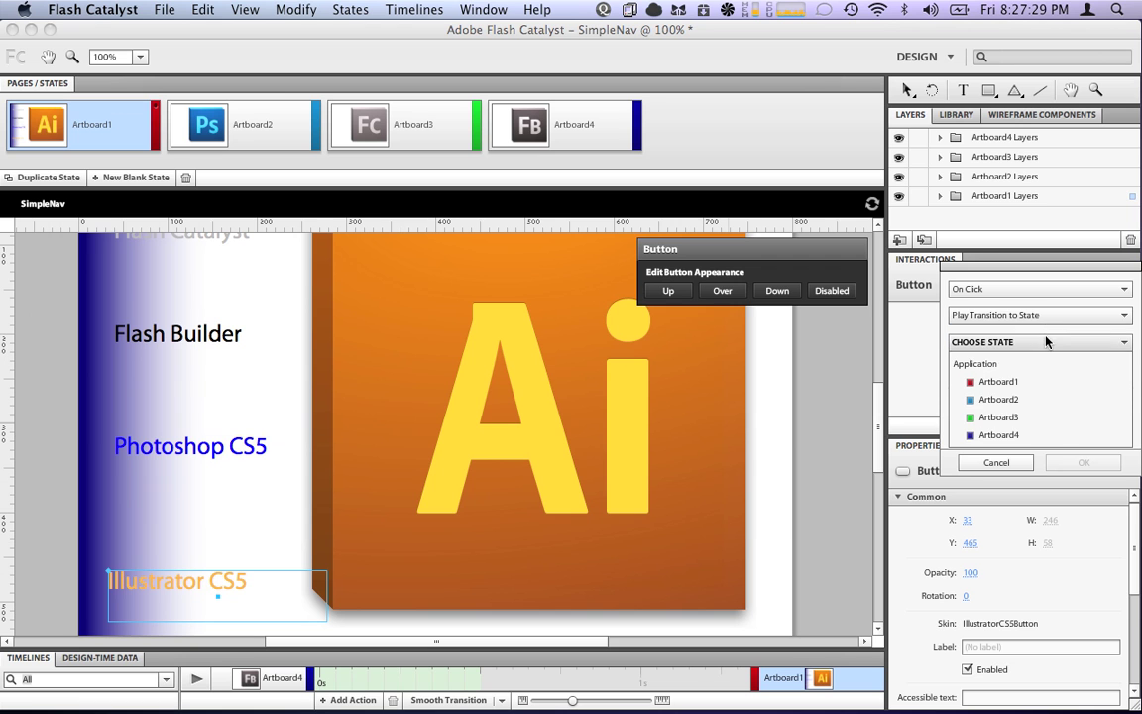
left_click(1037, 377)
left_click(1079, 464)
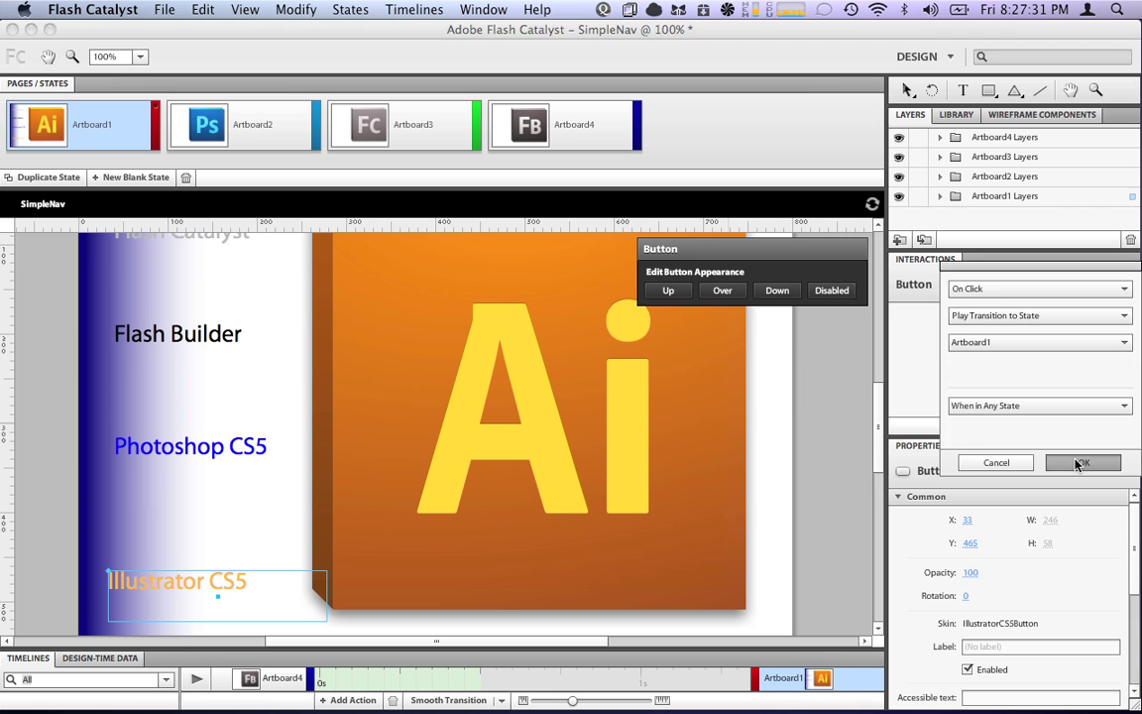
left_click(71, 454)
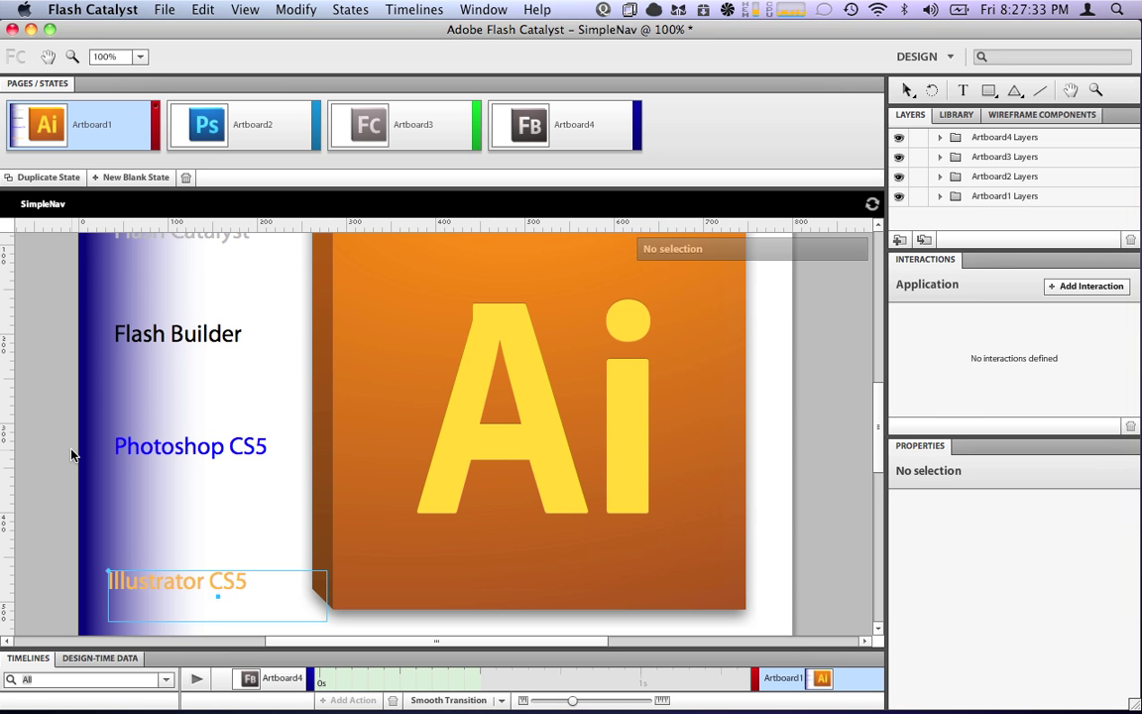
Look through the Artboard2, Artboard3 and Artboard4 states, then return to Artboard1.
left_click(201, 142)
left_click(369, 121)
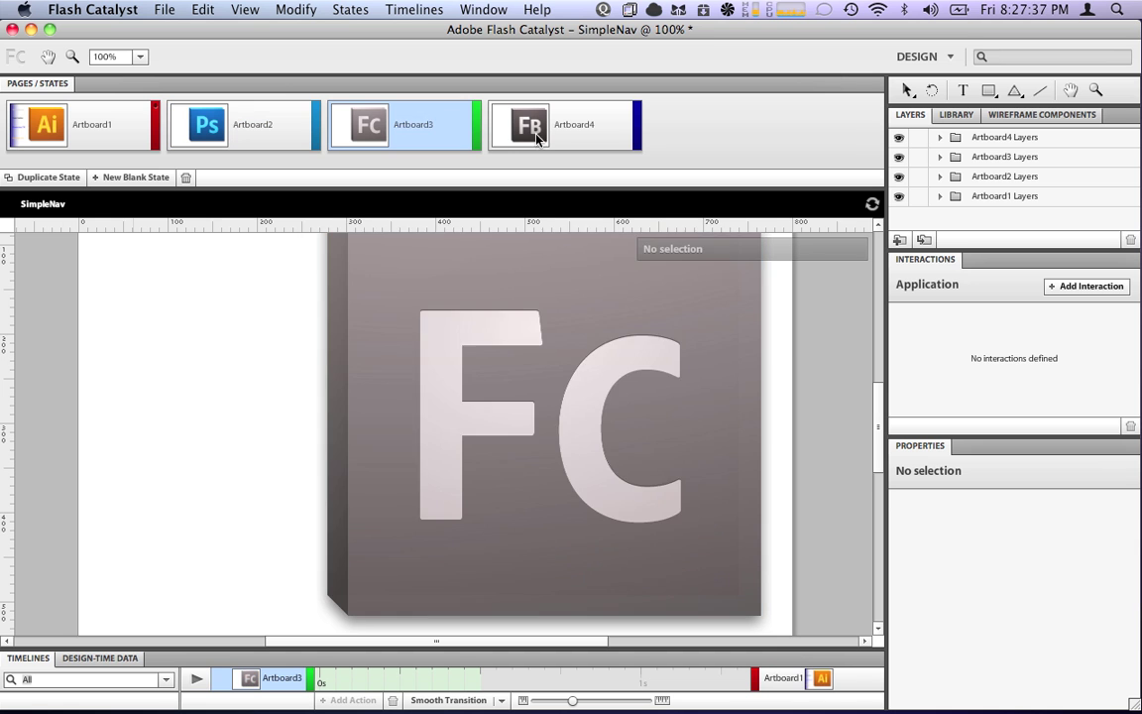
left_click(536, 137)
left_click(109, 121)
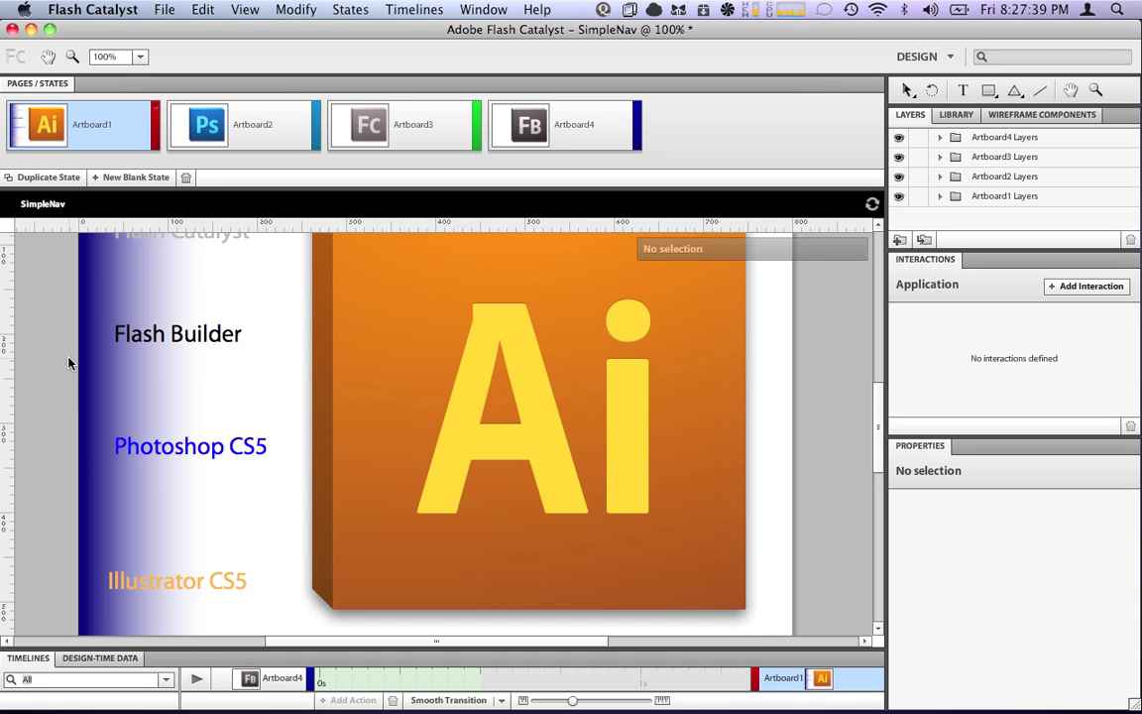
Select the gradient bar and four text buttons and share them to All States.
scroll(68, 363, "up", 3)
left_click_drag(61, 297, 227, 565)
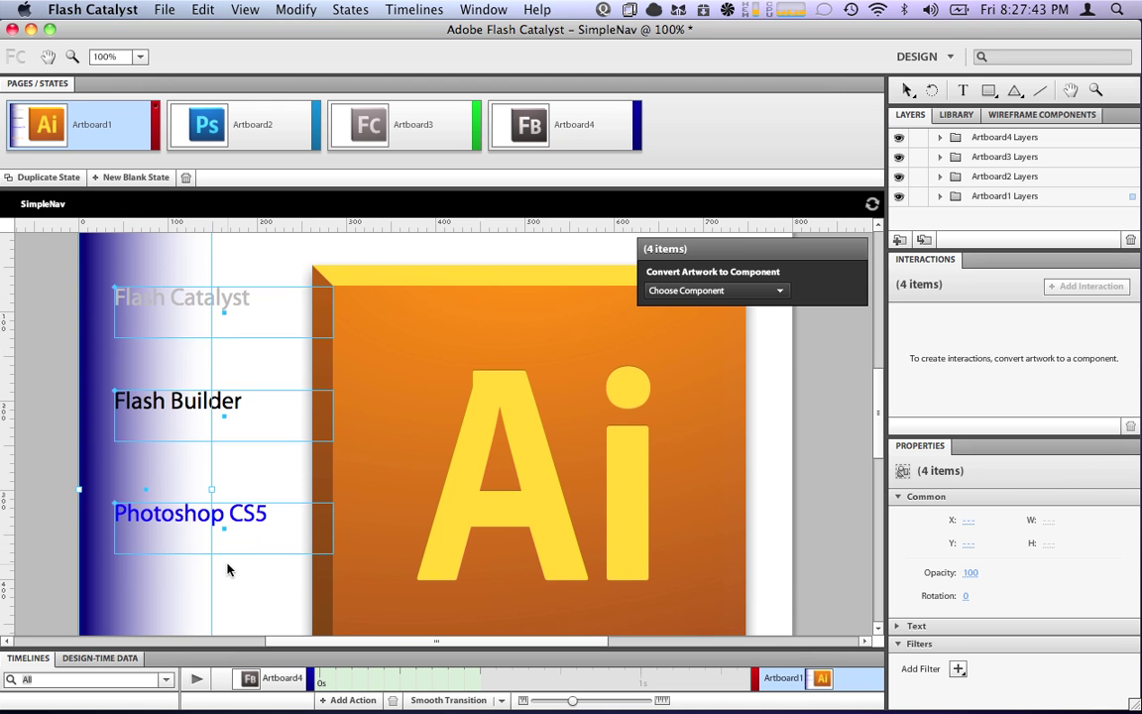
scroll(227, 569, "down", 2)
left_click(222, 581, "shift")
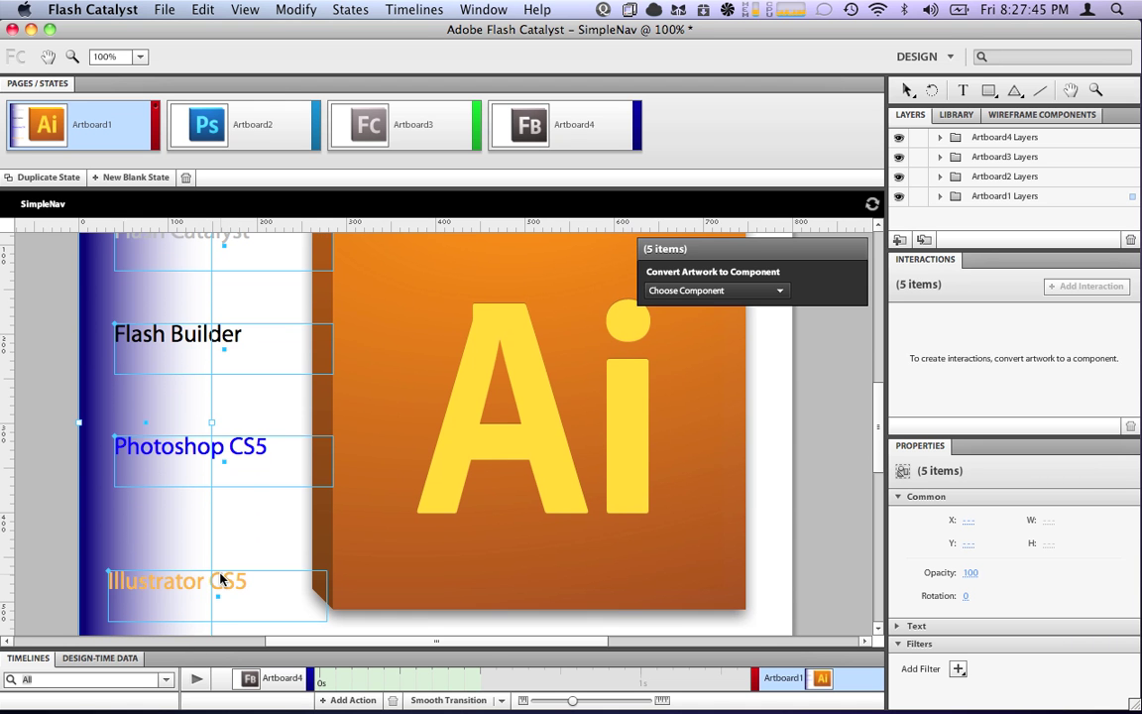
scroll(222, 580, "up", 1)
right_click(221, 577)
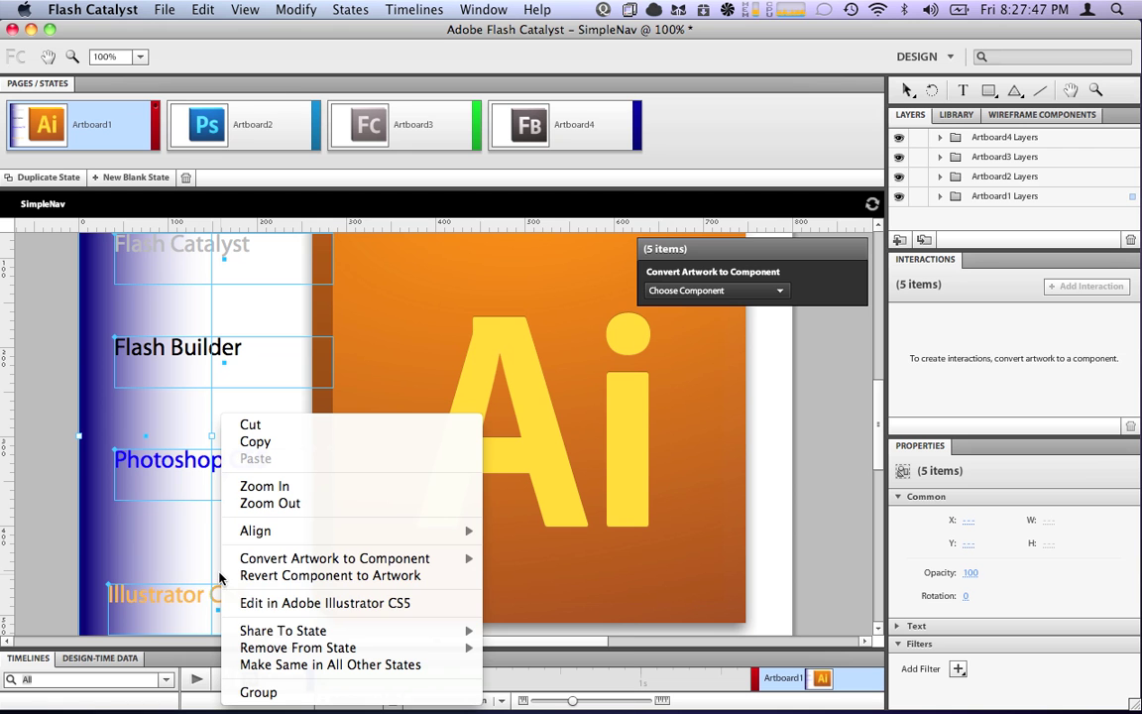
mouse_move(279, 638)
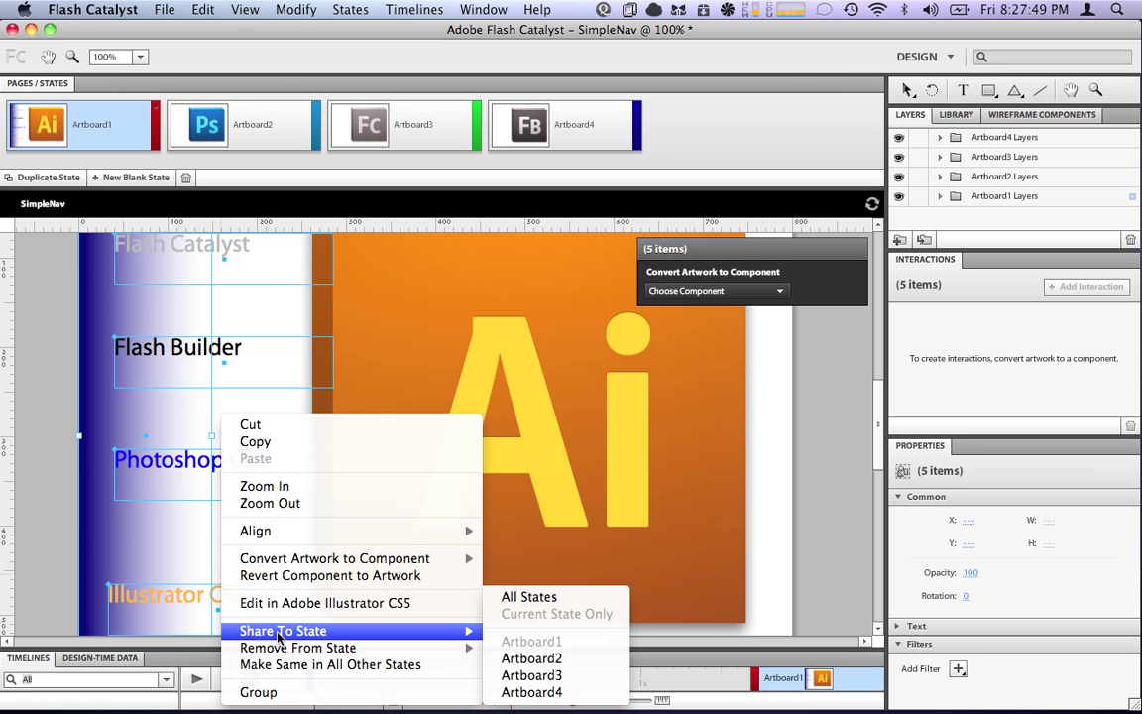
left_click(562, 598)
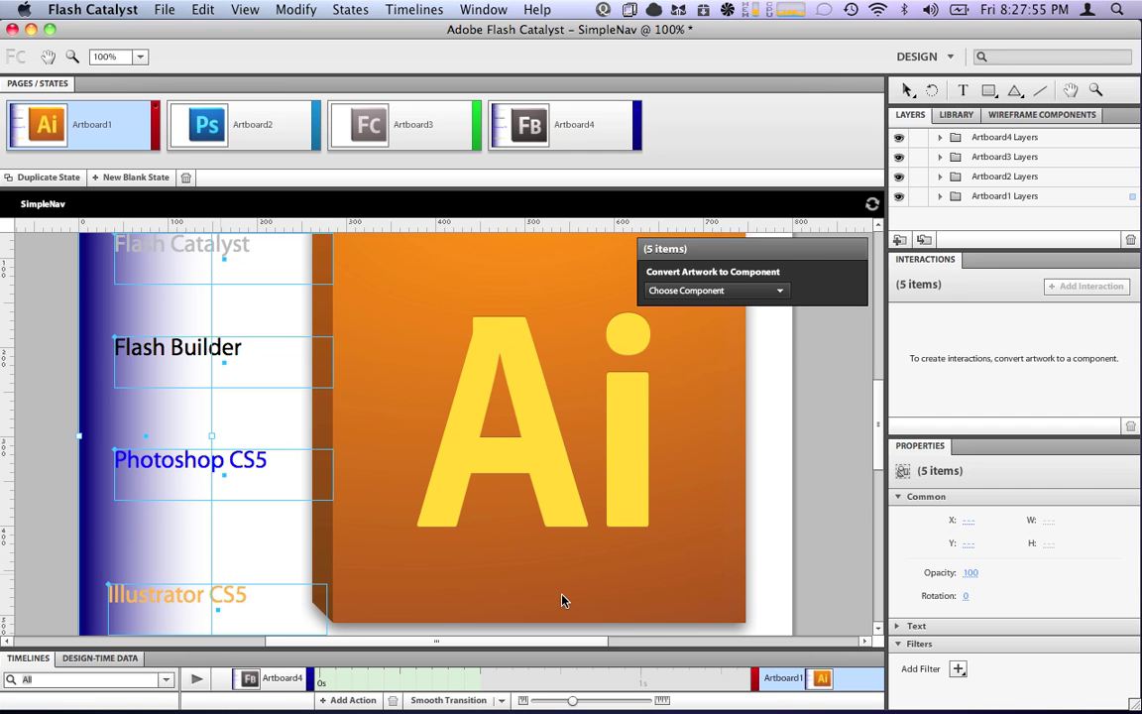
left_click(837, 493)
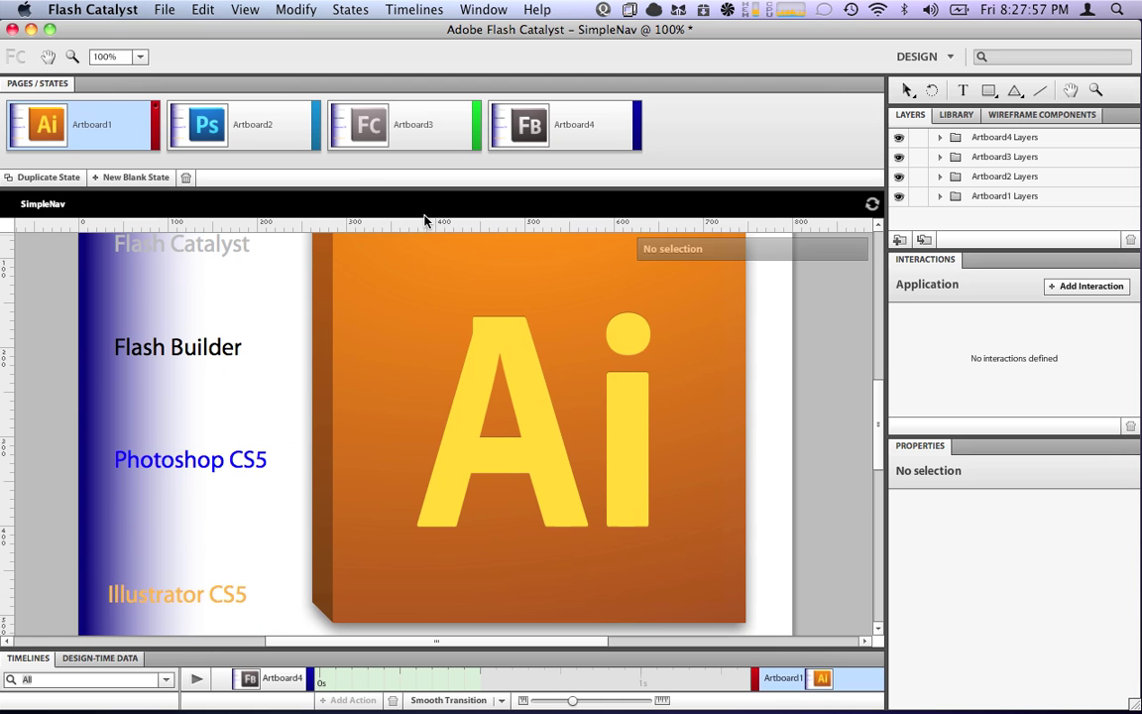
Confirm the shared navigation appears in Artboard2, Artboard3 and Artboard4, ending on Artboard1.
left_click(242, 123)
left_click(401, 124)
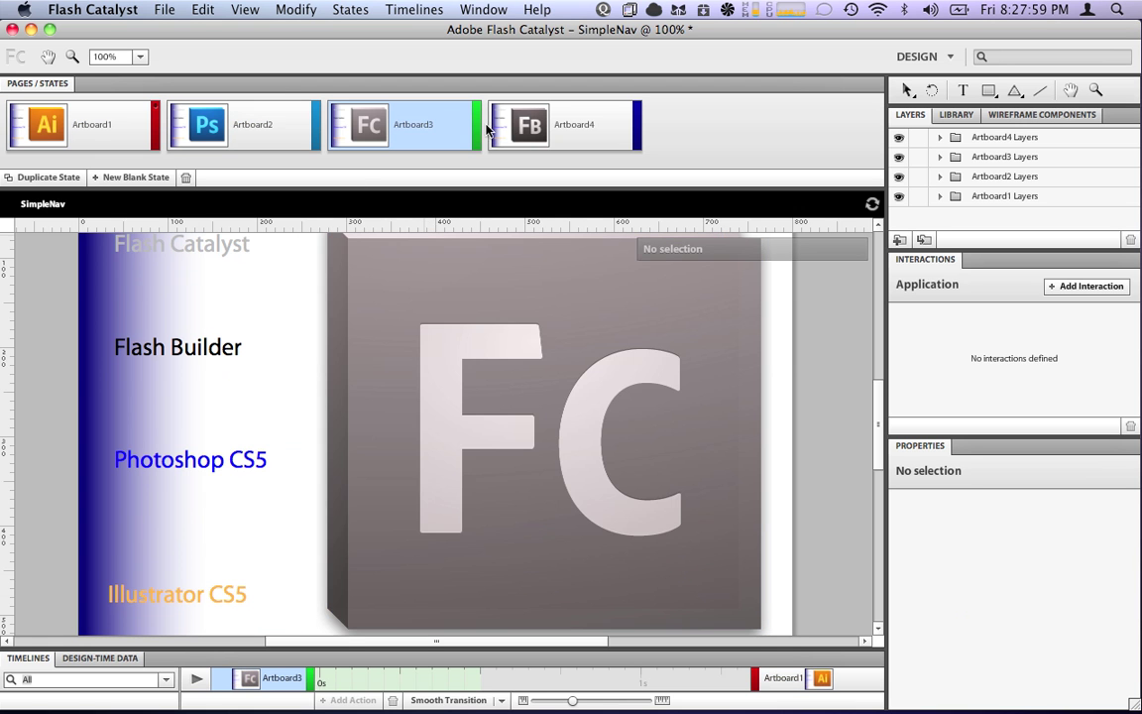
left_click(555, 124)
left_click(81, 119)
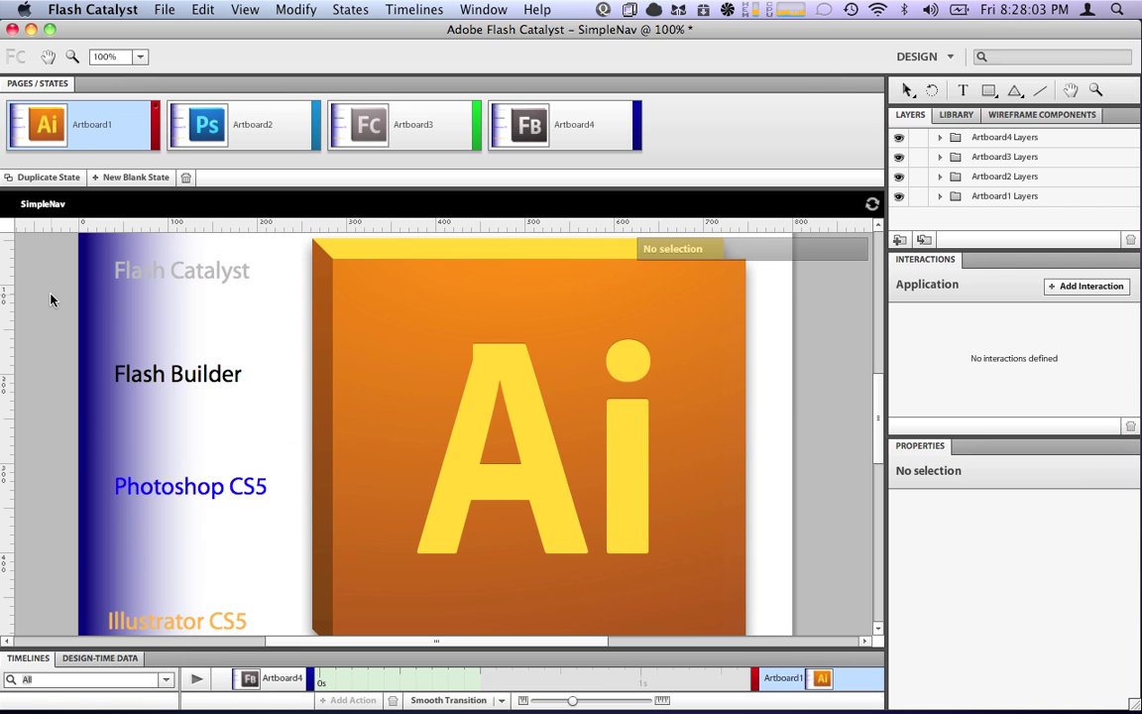
Run SimpleNav in Chrome, test all four navigation buttons, then close the preview.
key("super+Return")
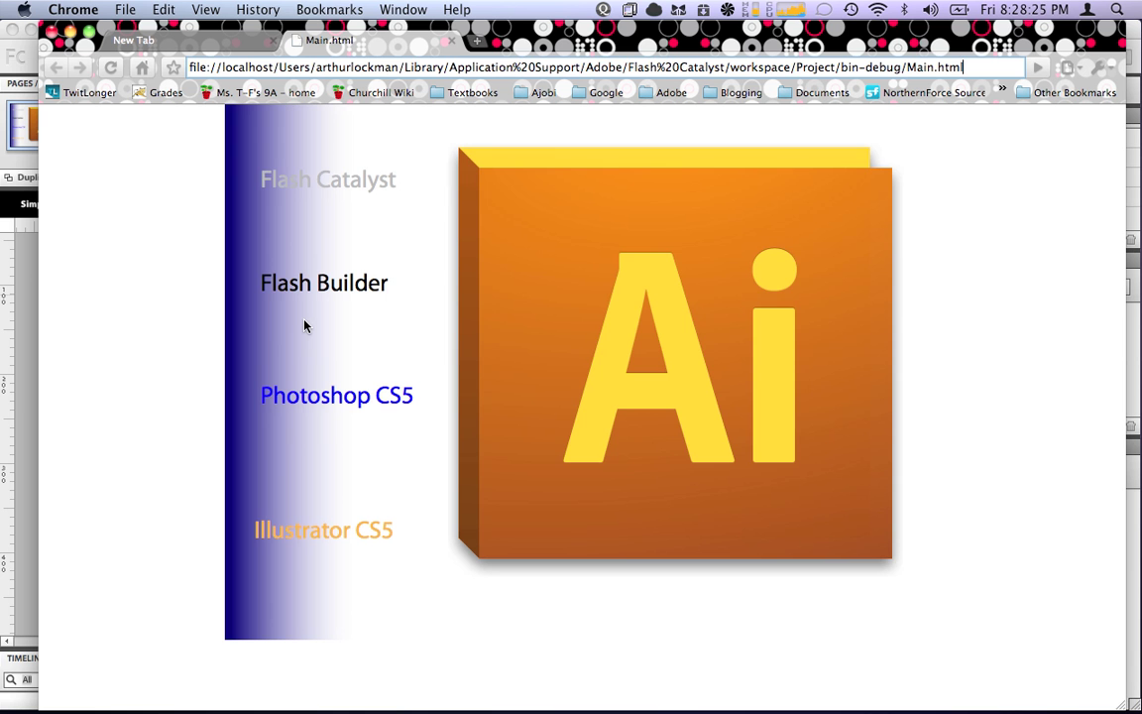
left_click(330, 178)
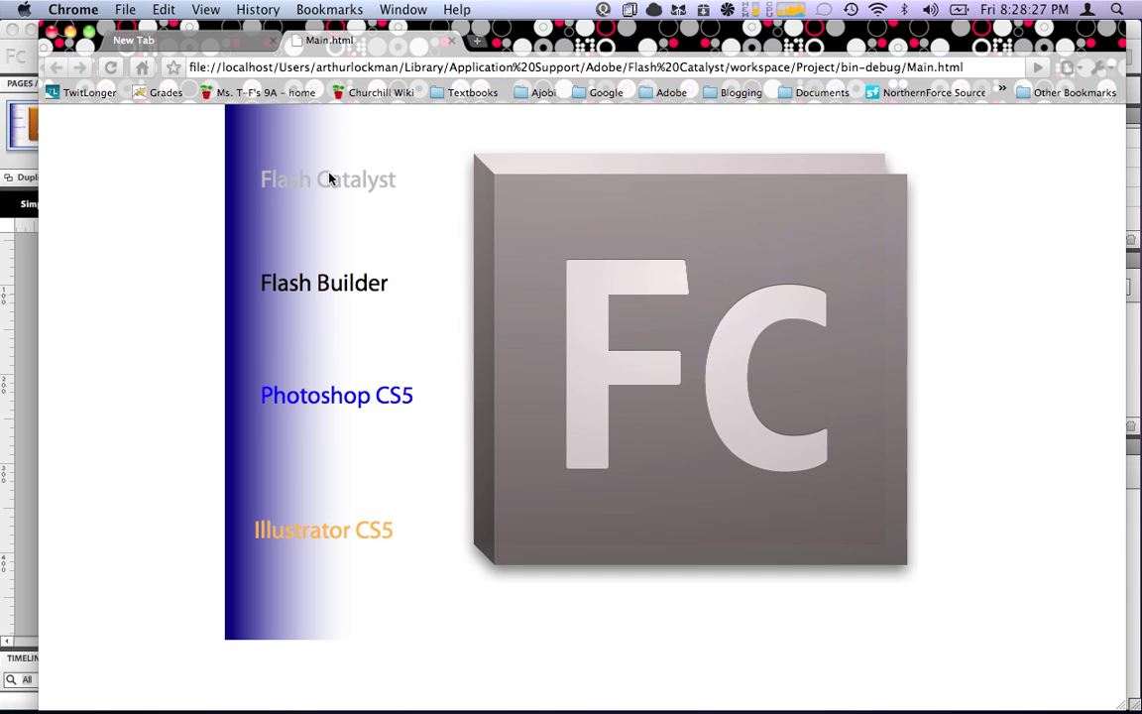
left_click(328, 285)
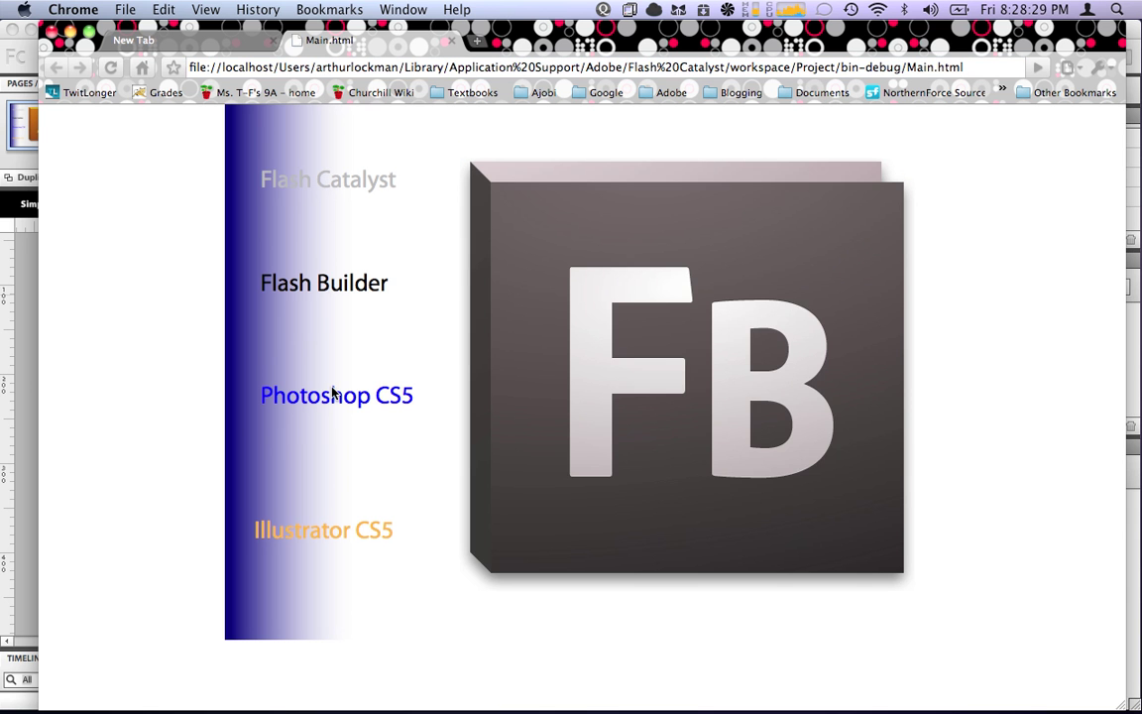
left_click(334, 393)
left_click(319, 536)
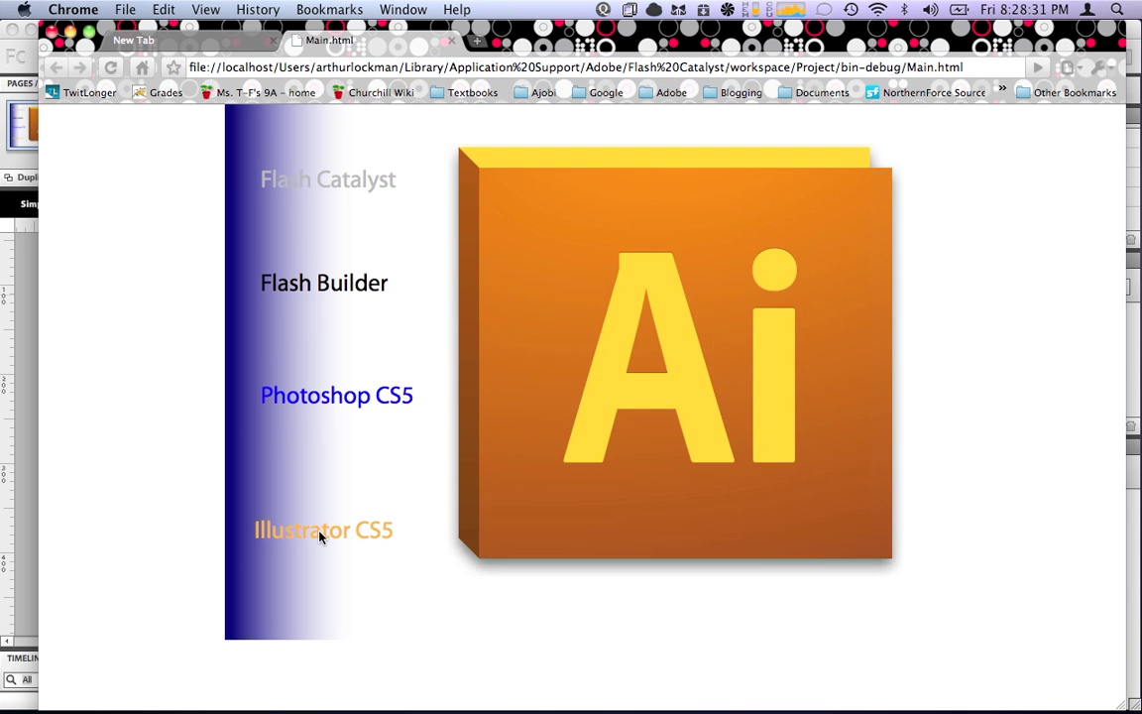
key("super+w")
key("super+w")
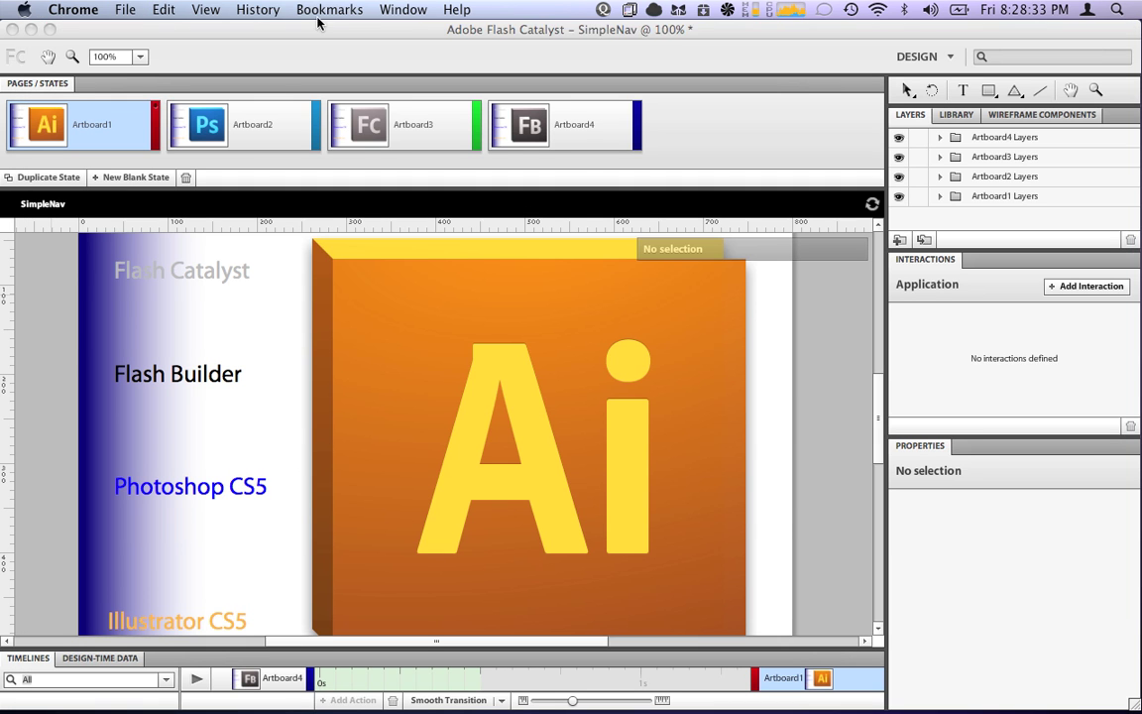
Edit the Flash Catalyst button, selecting its text in the Over state.
left_click(285, 30)
left_click(183, 286)
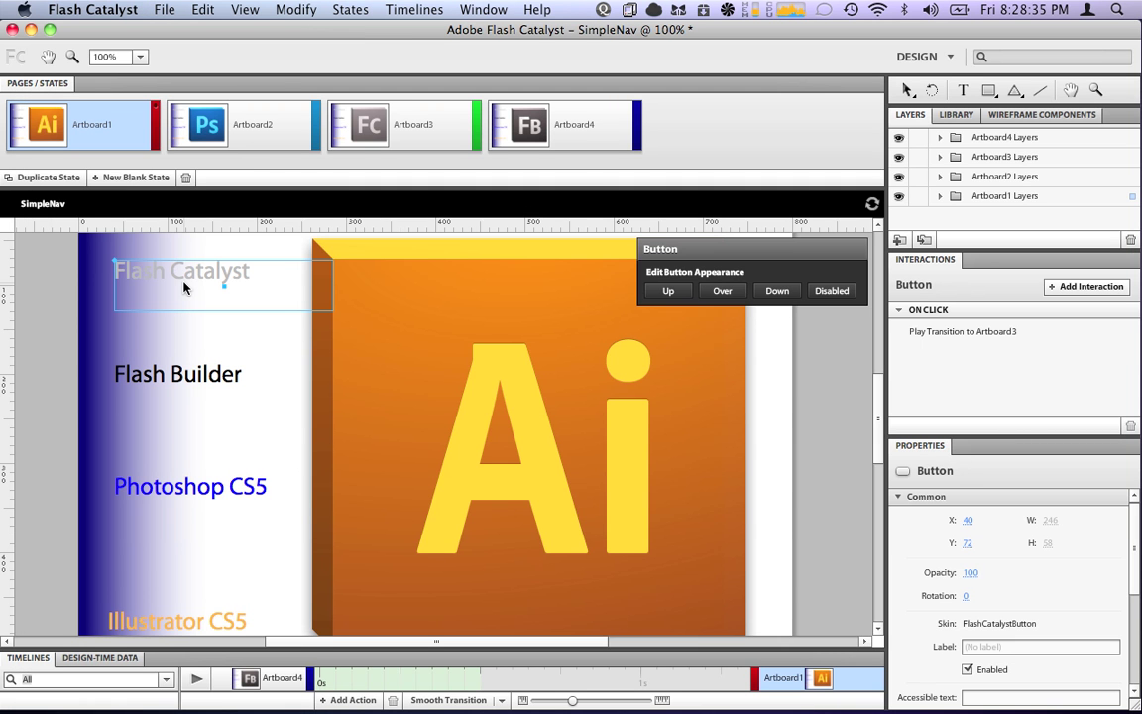
left_click(679, 295)
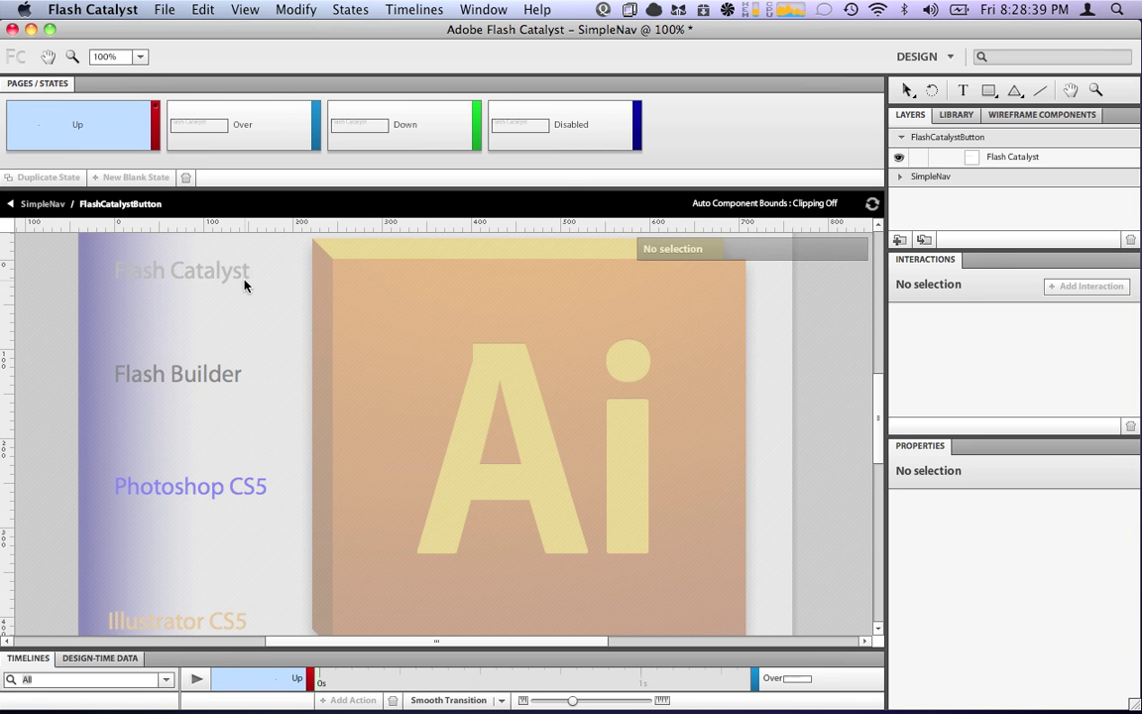
left_click(212, 266)
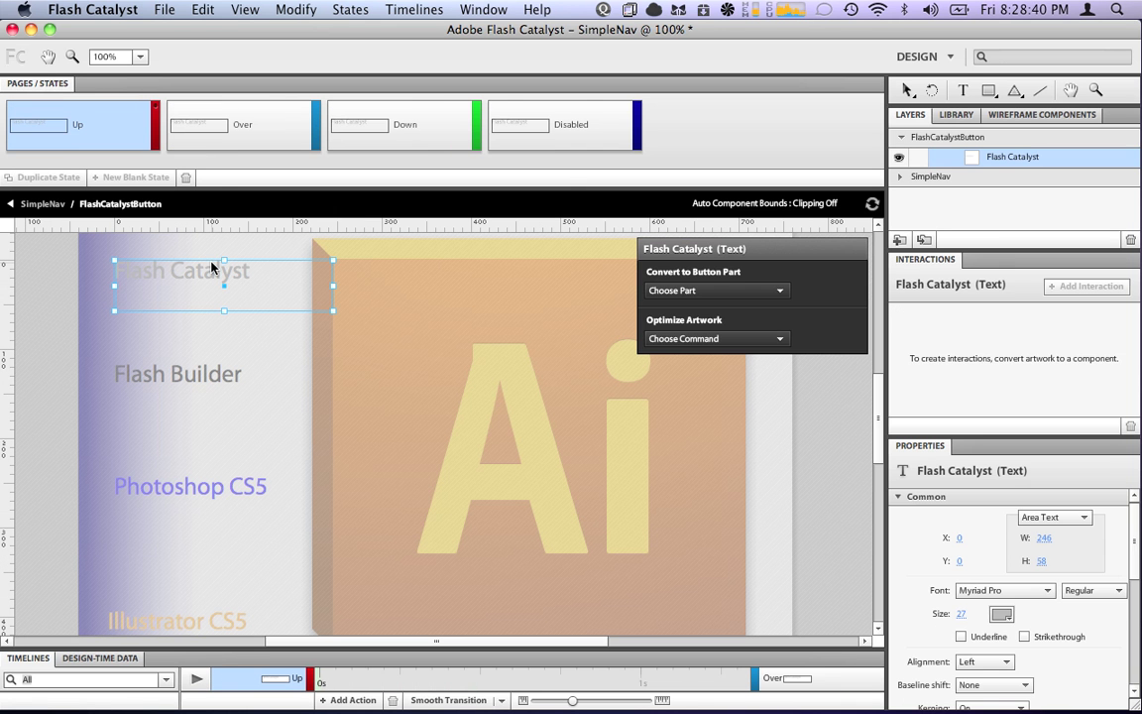
left_click(224, 137)
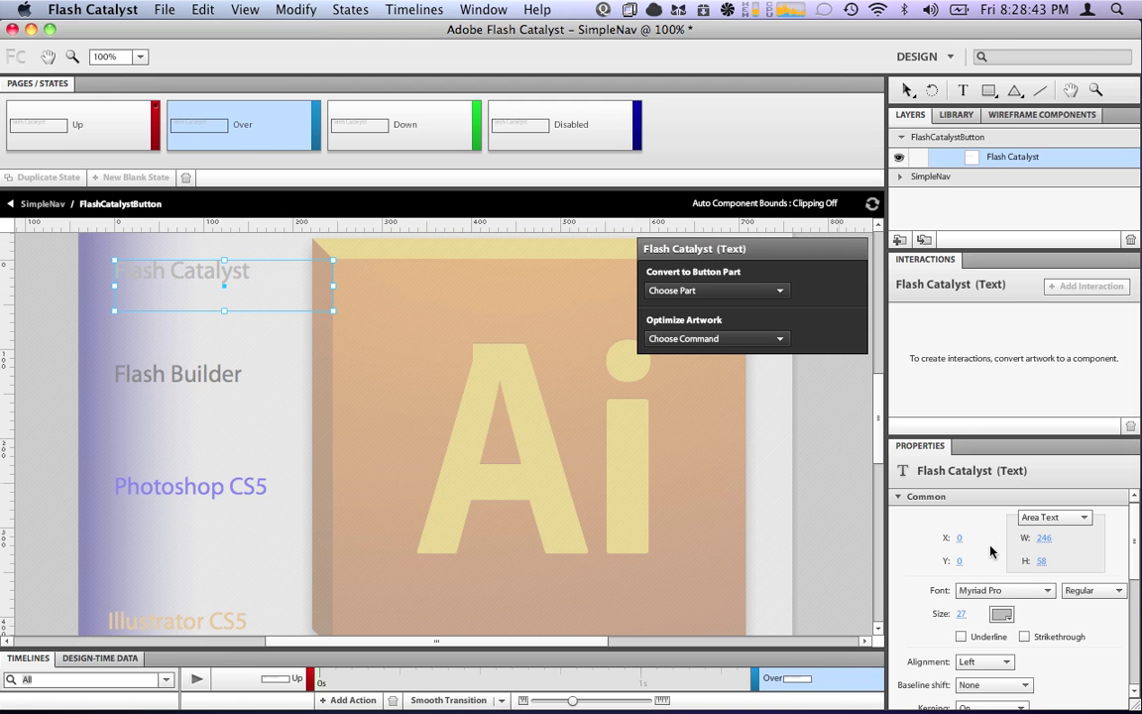
Add Drop Shadow and Glow filters to the Over-state text.
left_click_drag(1134, 502, 1136, 644)
left_click(957, 679)
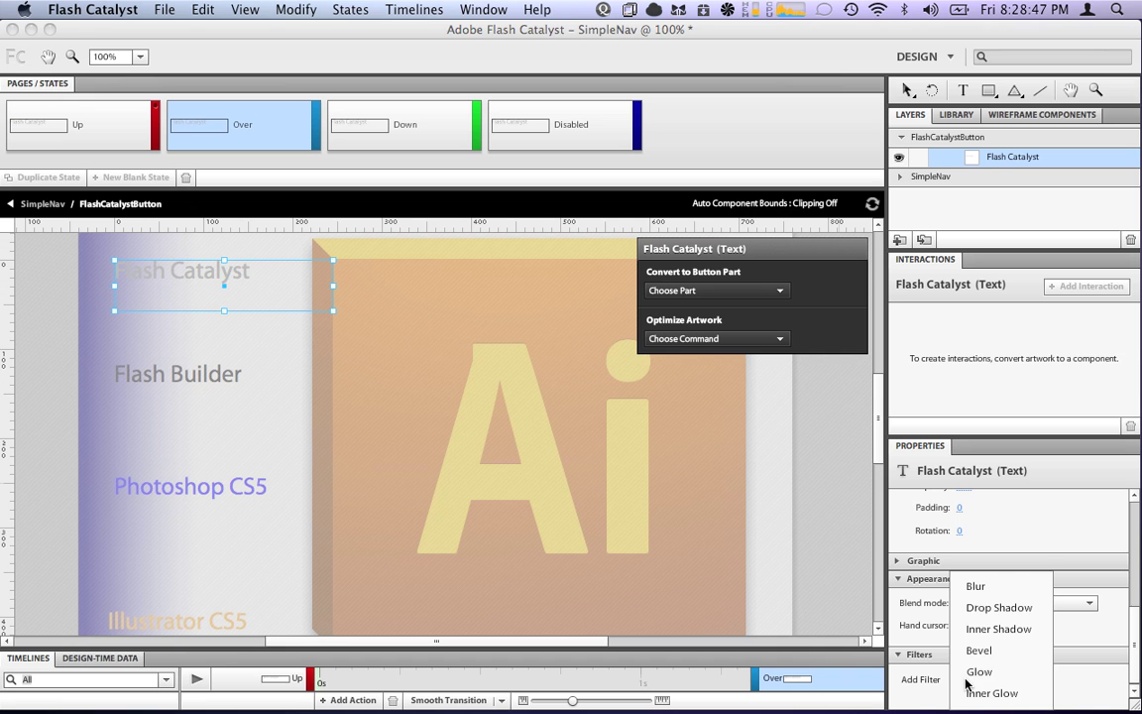
left_click(998, 606)
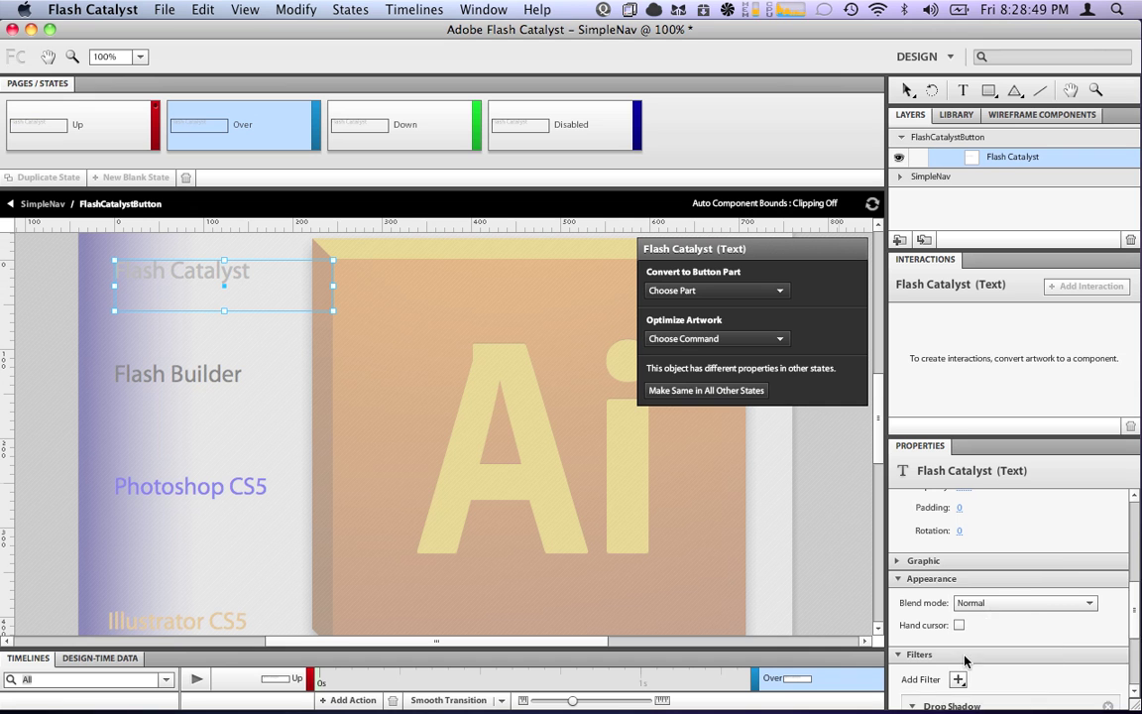
left_click(958, 510)
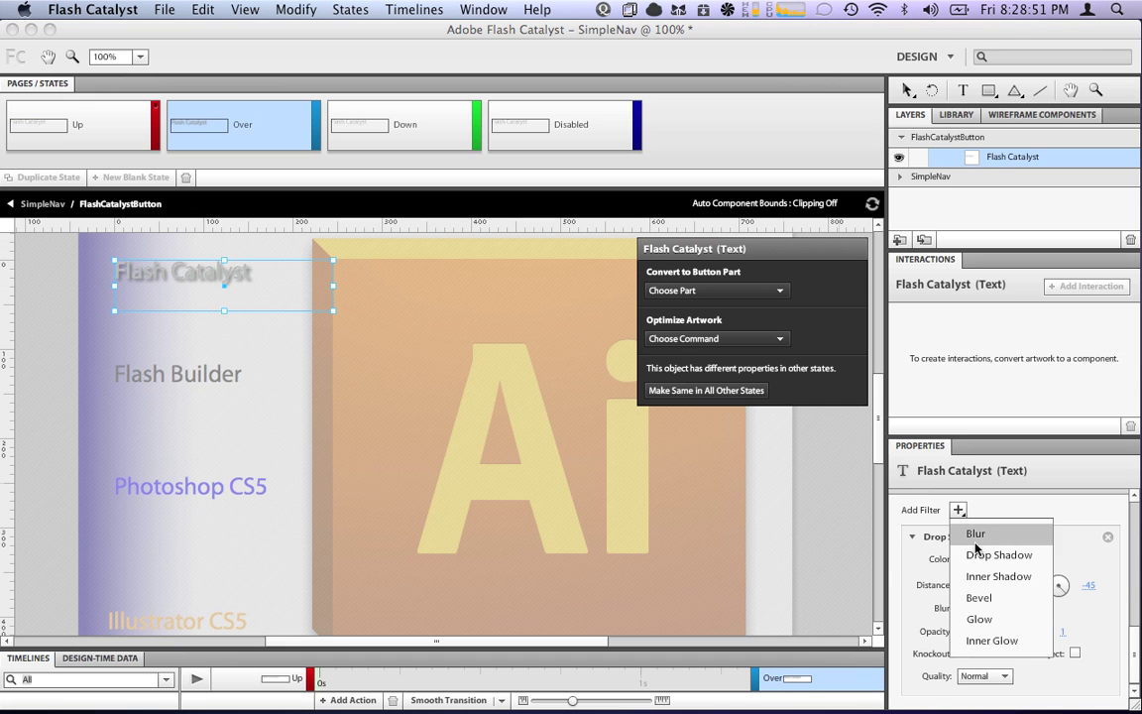
left_click(980, 619)
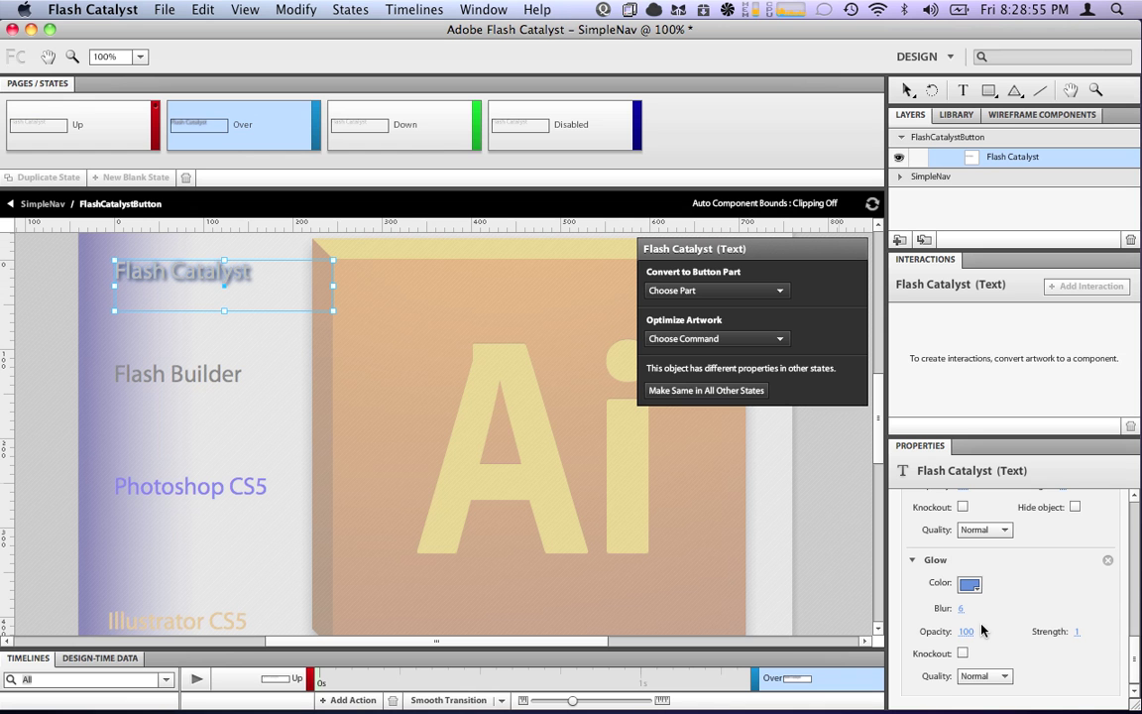
Add a Glow filter to the Down-state text and exit back to SimpleNav.
left_click(406, 144)
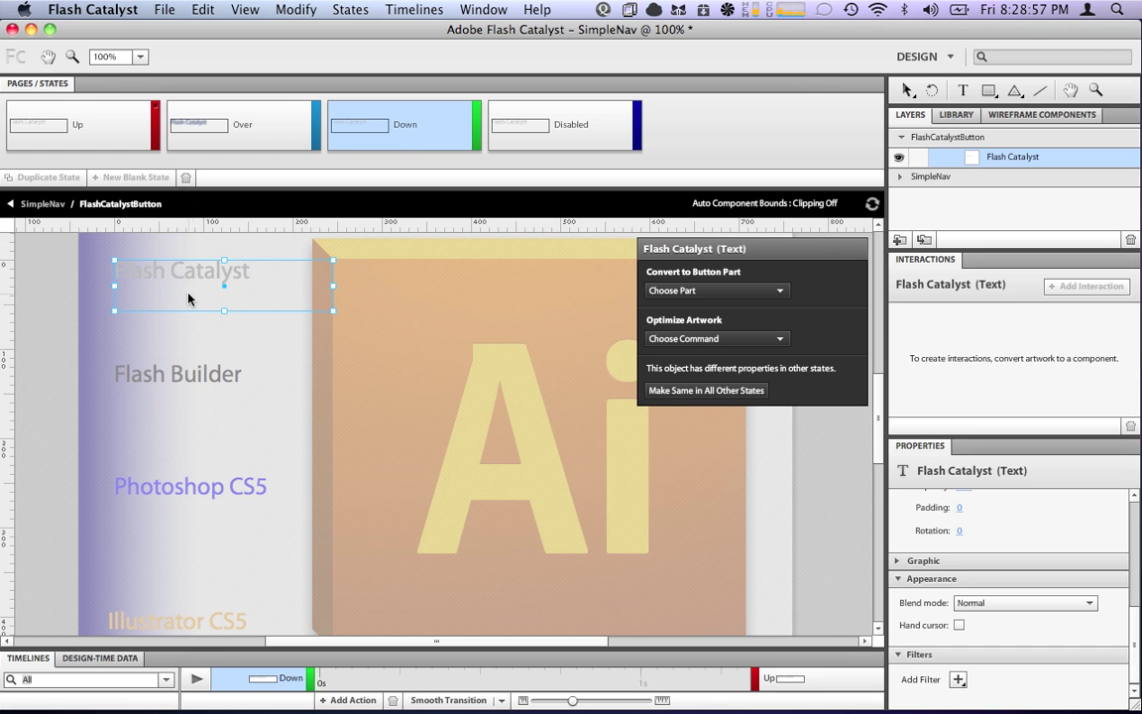
left_click(958, 678)
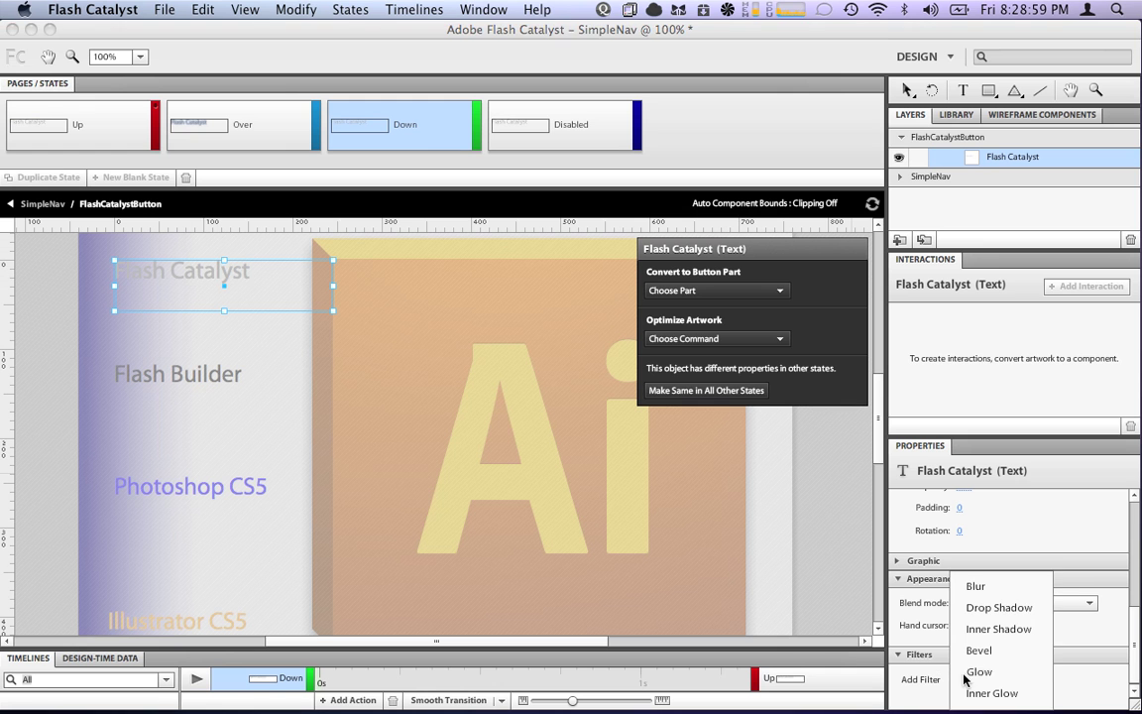
left_click(971, 678)
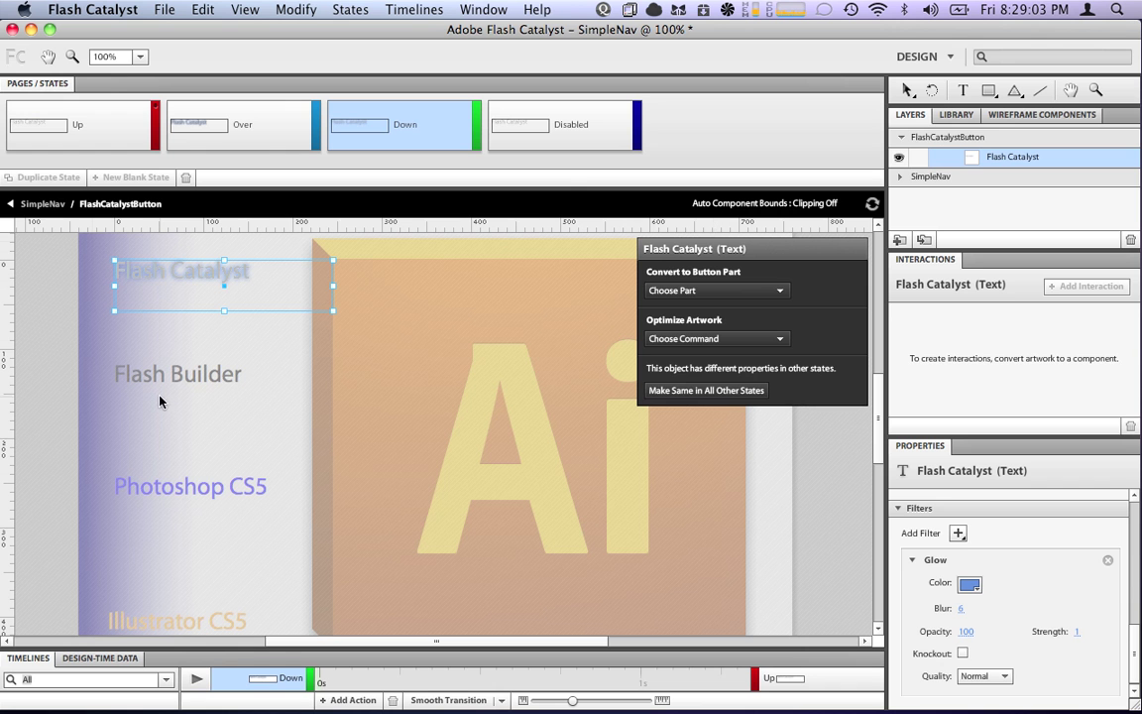
double_click(154, 342)
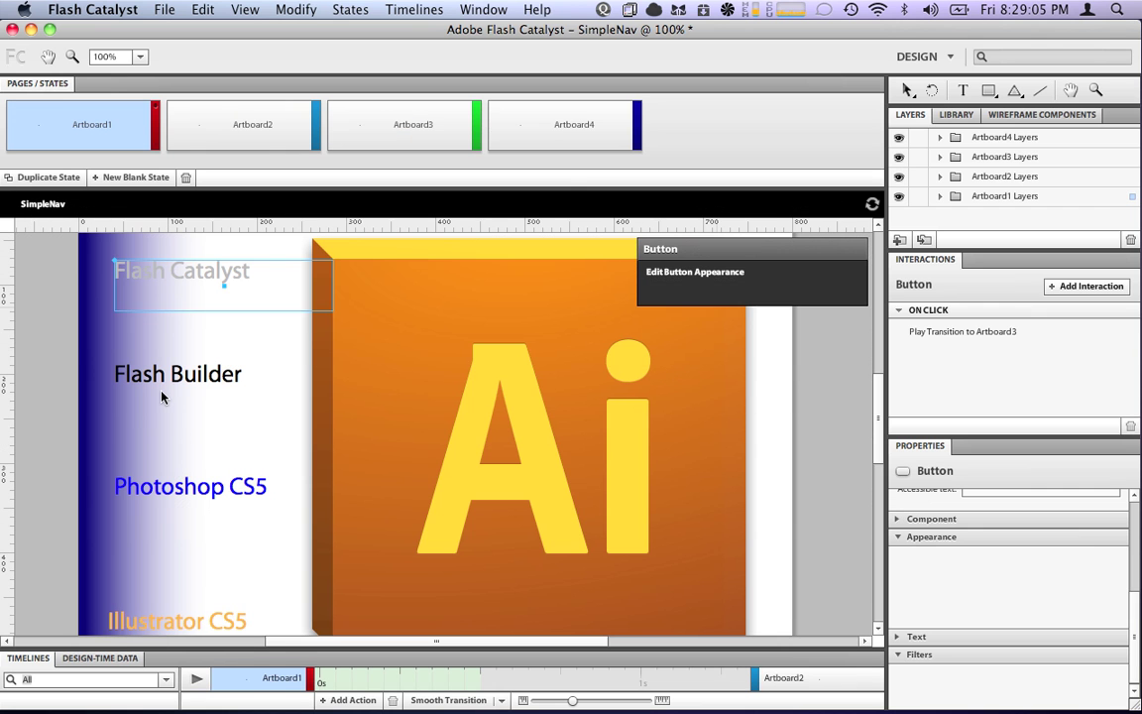
Give the Flash Builder button text a drop shadow and a glow in its Over state.
left_click(167, 374)
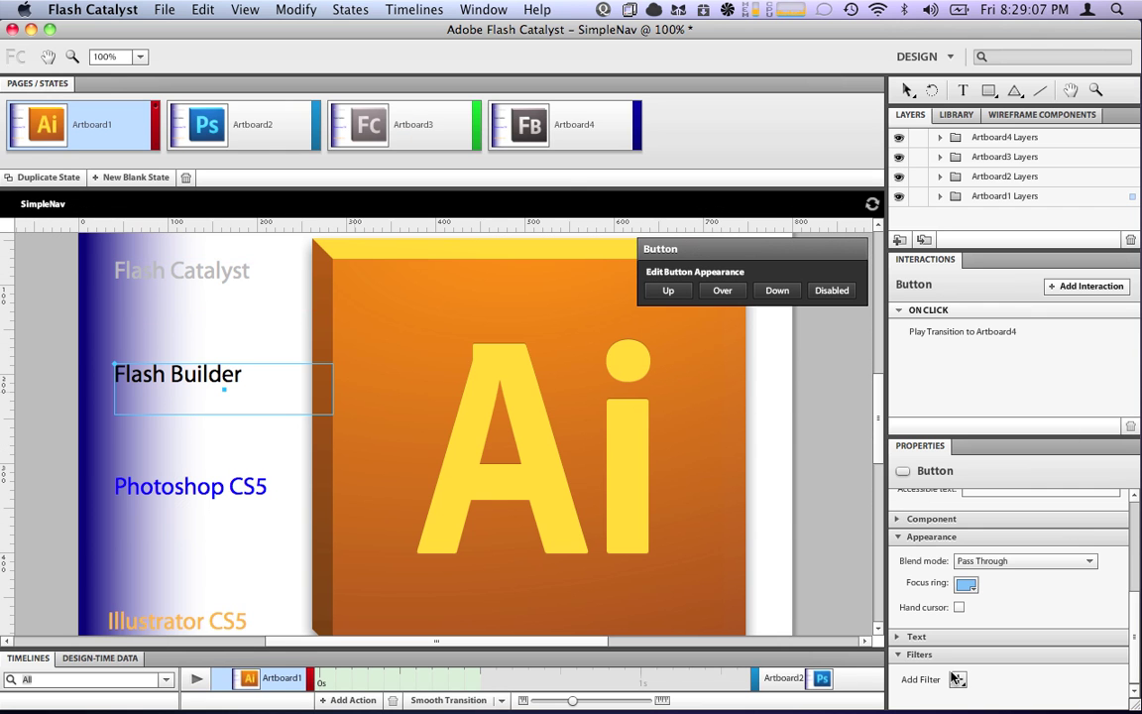
left_click(723, 291)
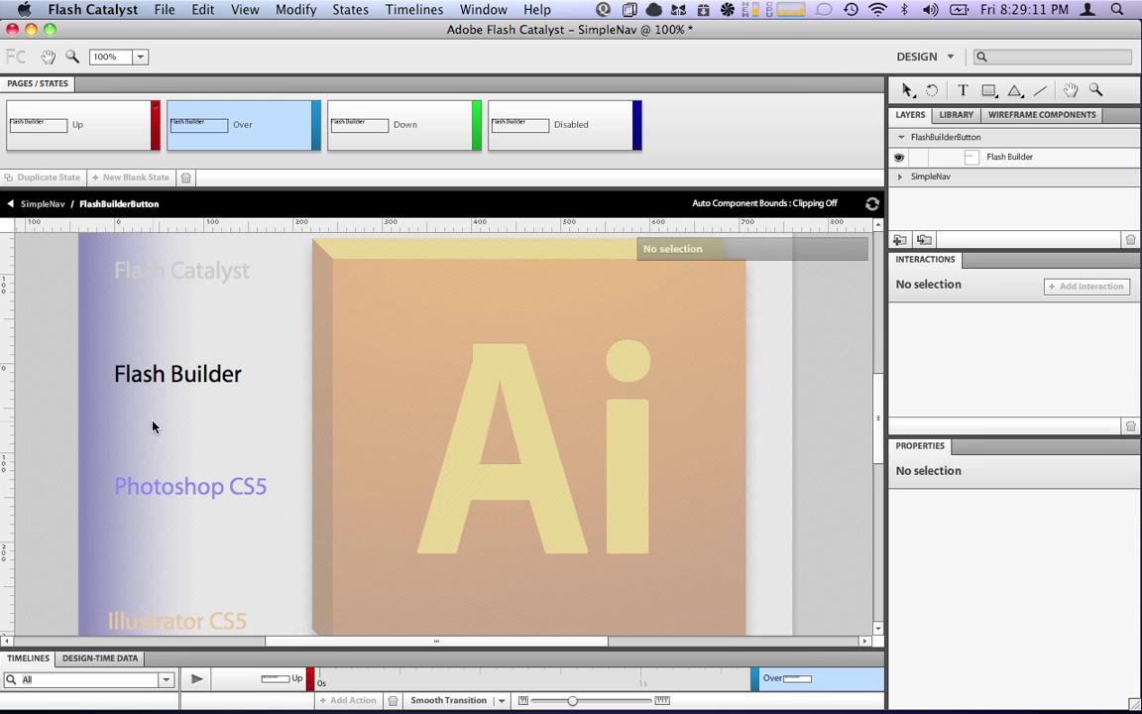
left_click(150, 381)
scroll(919, 635, "down", 5)
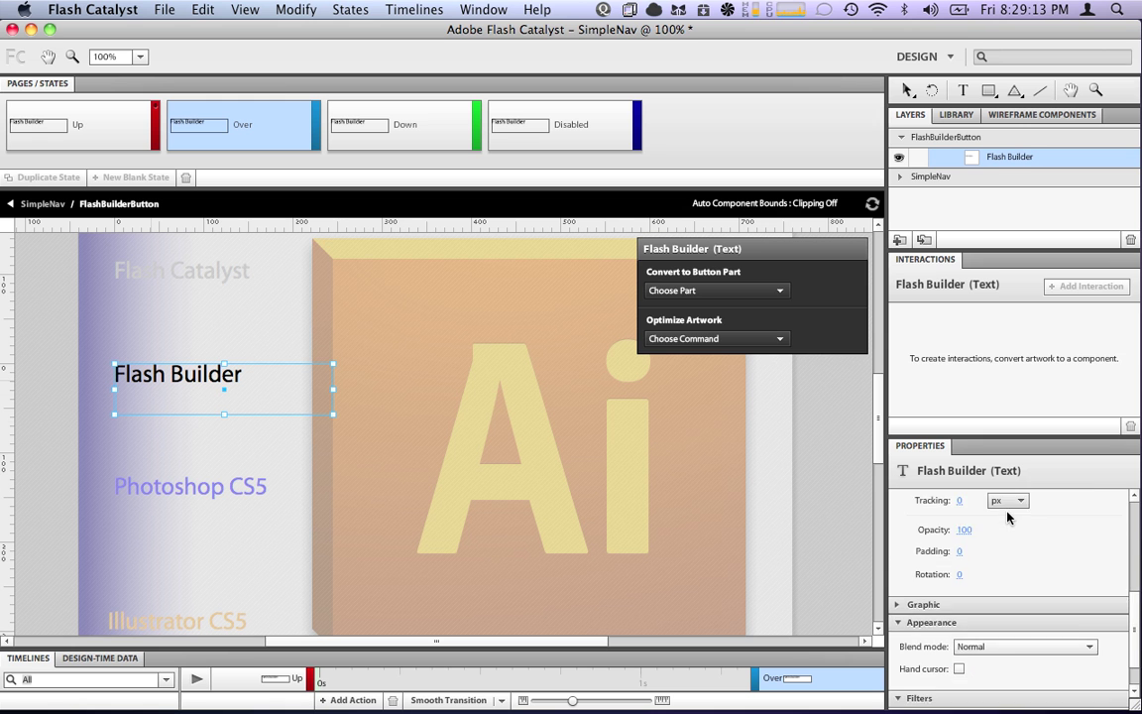
left_click(957, 679)
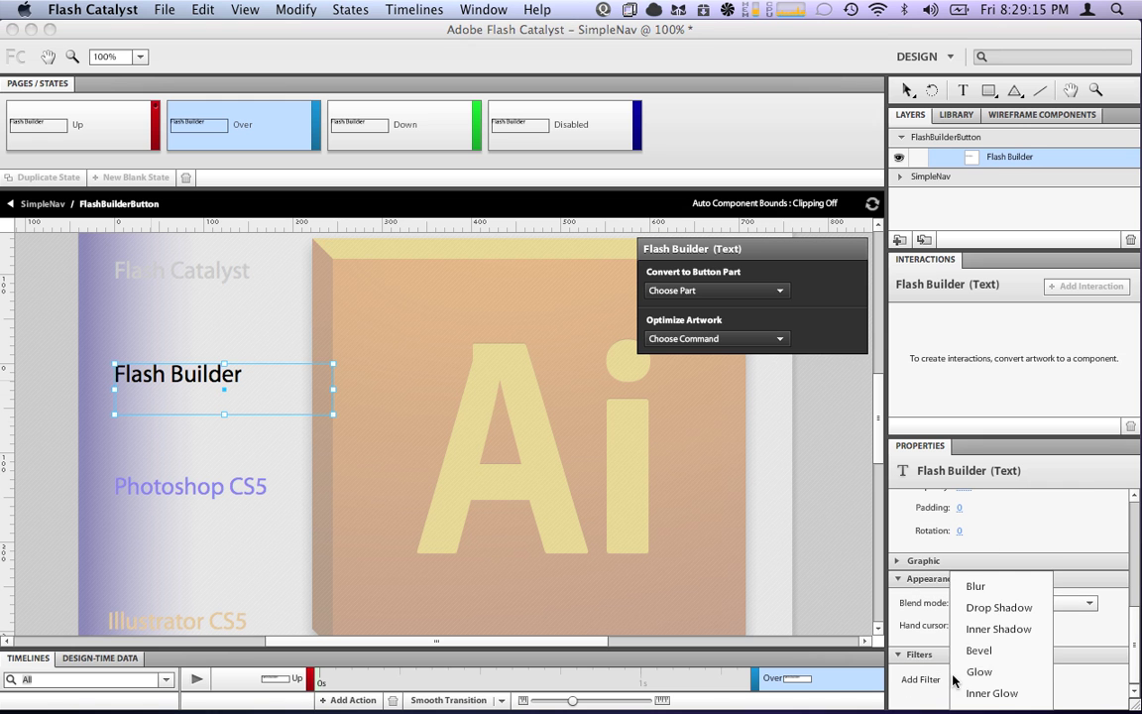
left_click(972, 608)
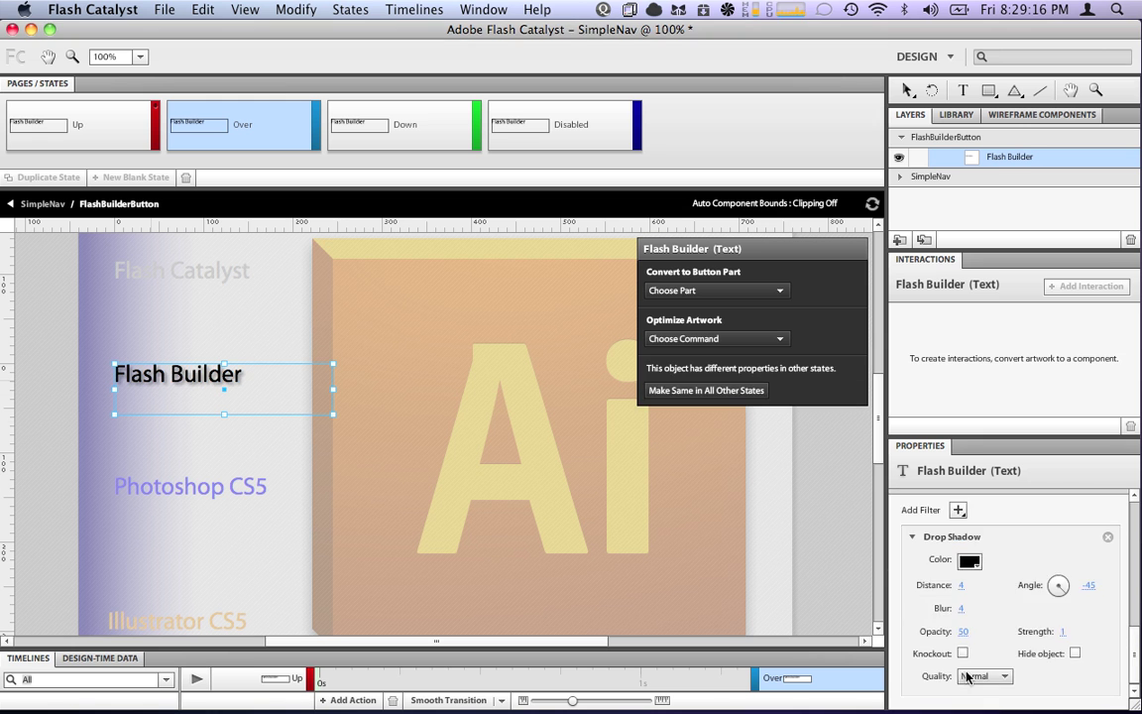
left_click(957, 509)
left_click(978, 618)
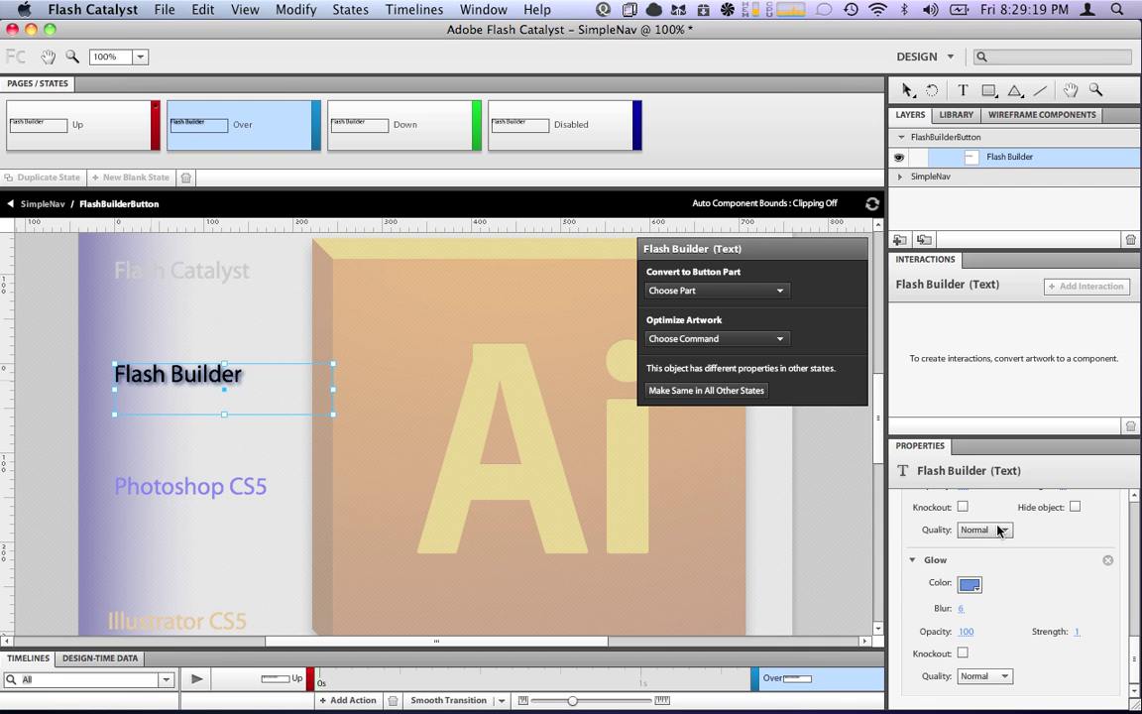
Add a glow to the Flash Builder text in the Down state, then return to SimpleNav.
left_click(429, 125)
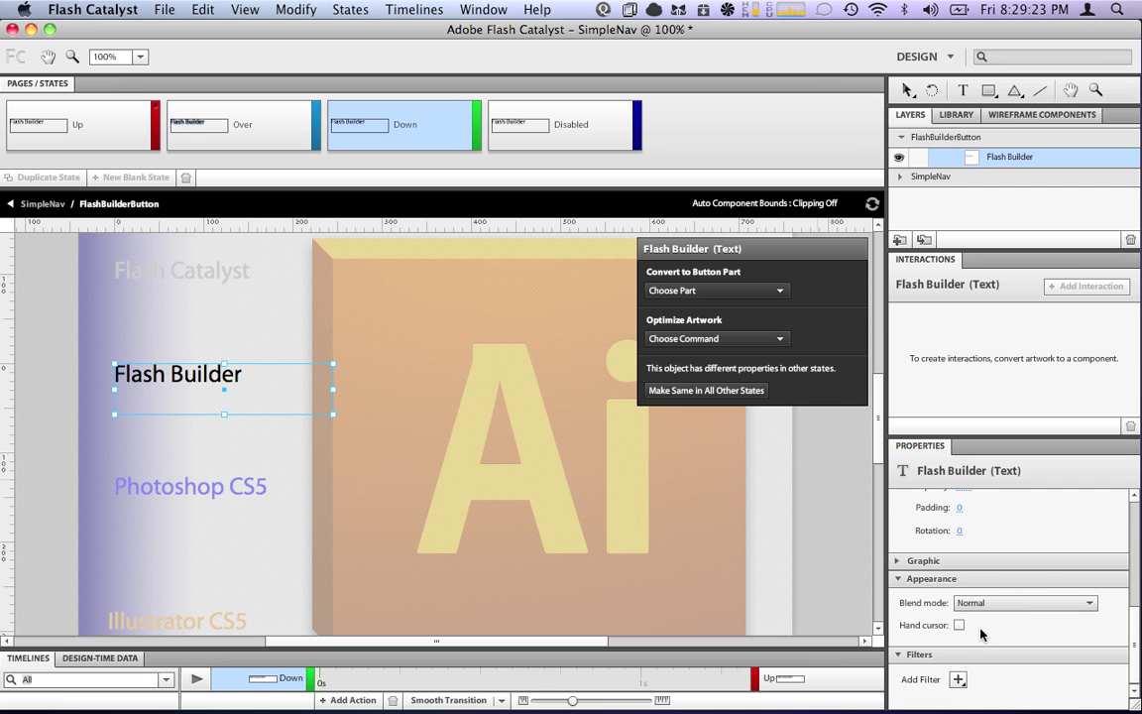
left_click(957, 679)
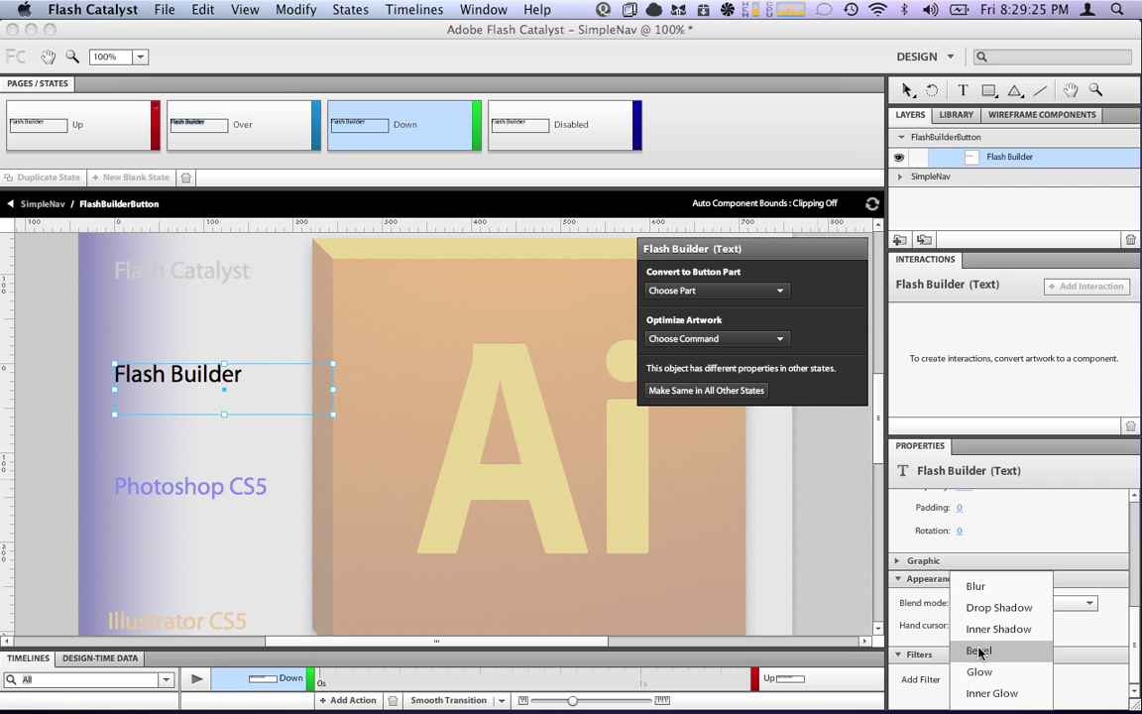
left_click(977, 672)
left_click(294, 450)
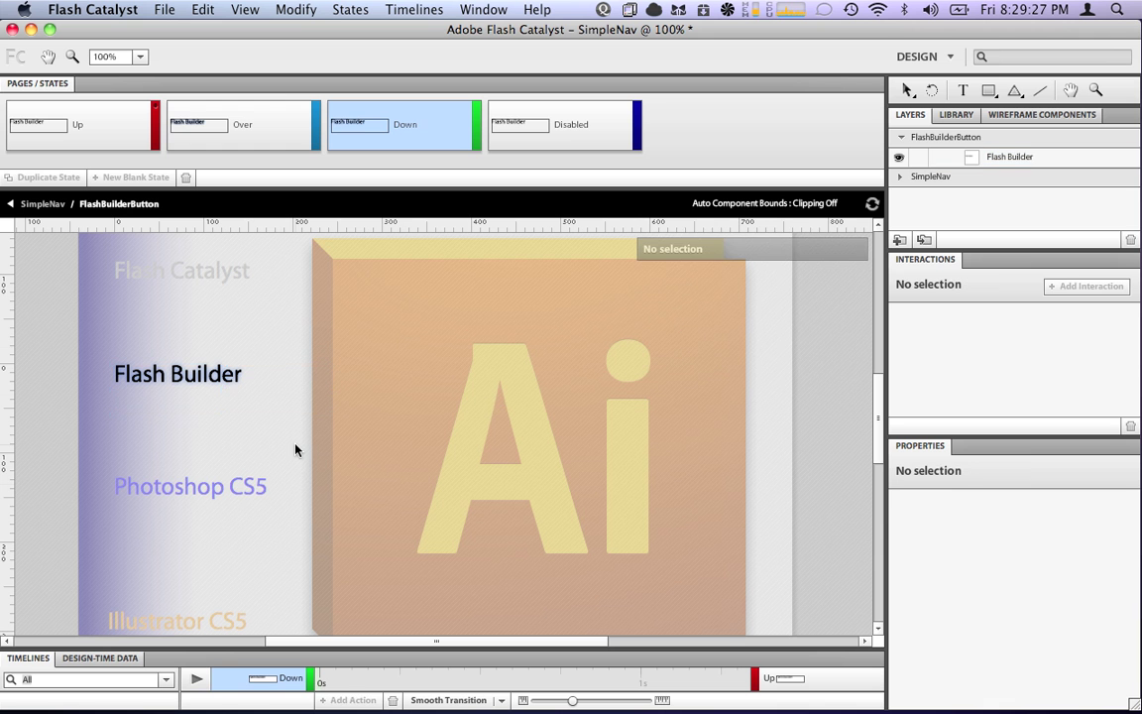
left_click(42, 203)
left_click(177, 490)
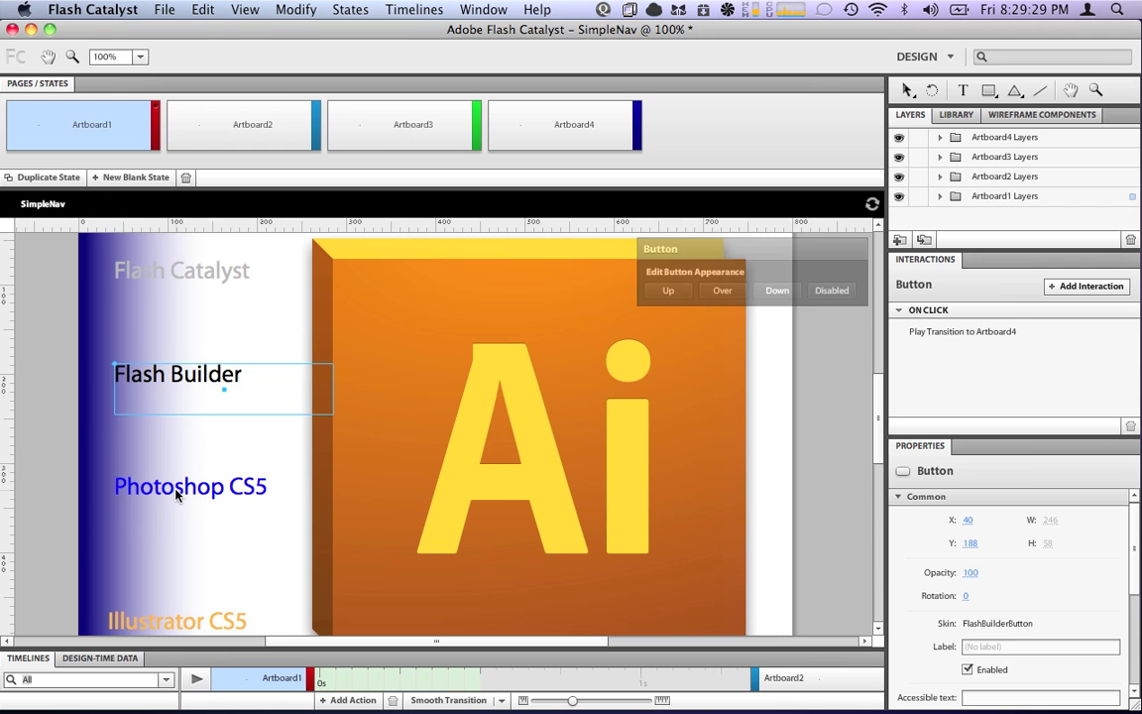
Give the Photoshop CS5 text a Normal-quality glow and a drop shadow in its Over state.
double_click(176, 490)
left_click(288, 134)
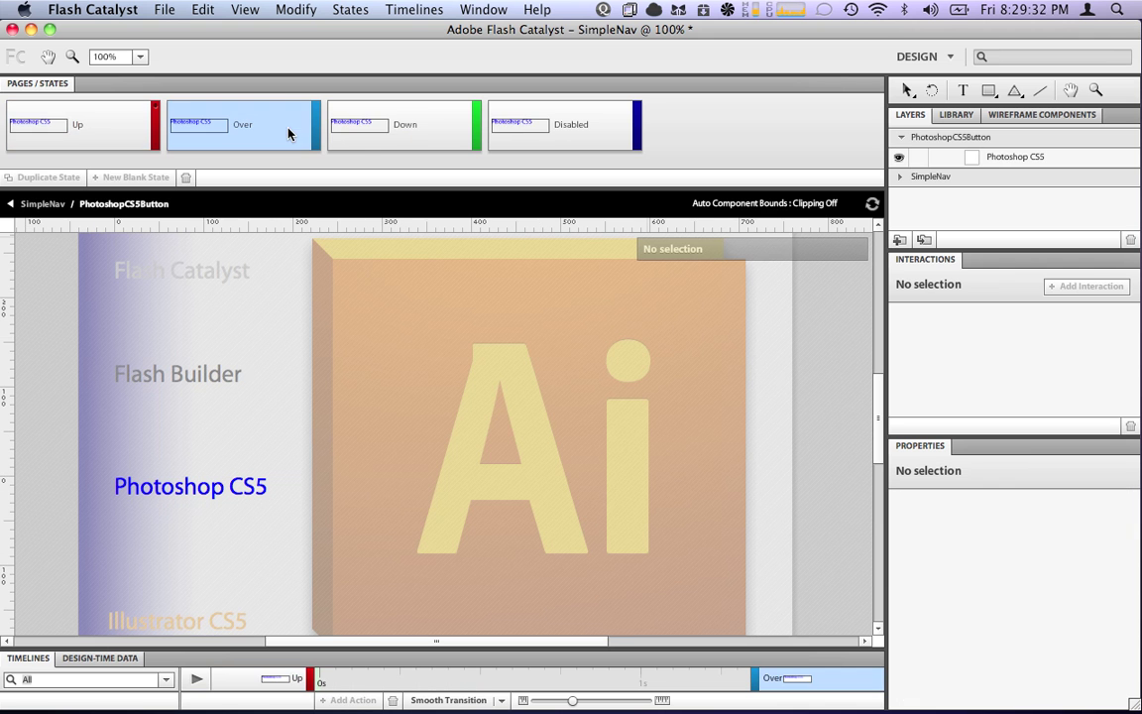
left_click(207, 493)
scroll(968, 650, "down", 5)
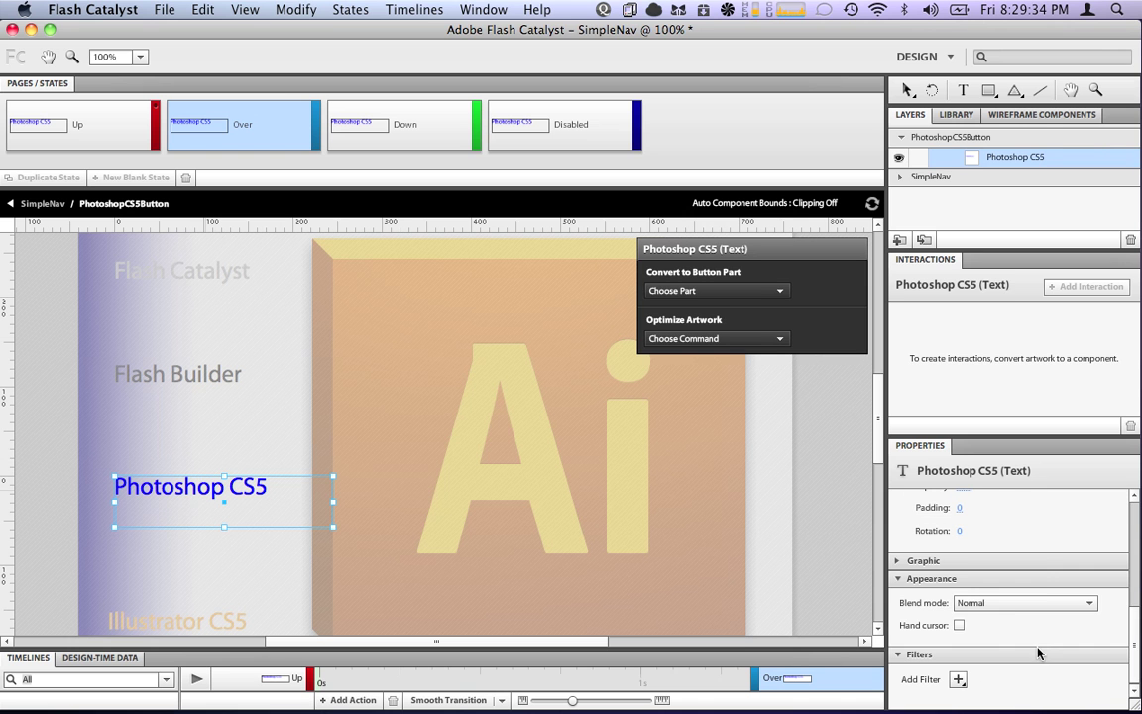
left_click(957, 679)
left_click(976, 670)
scroll(966, 674, "down", 3)
left_click(964, 677)
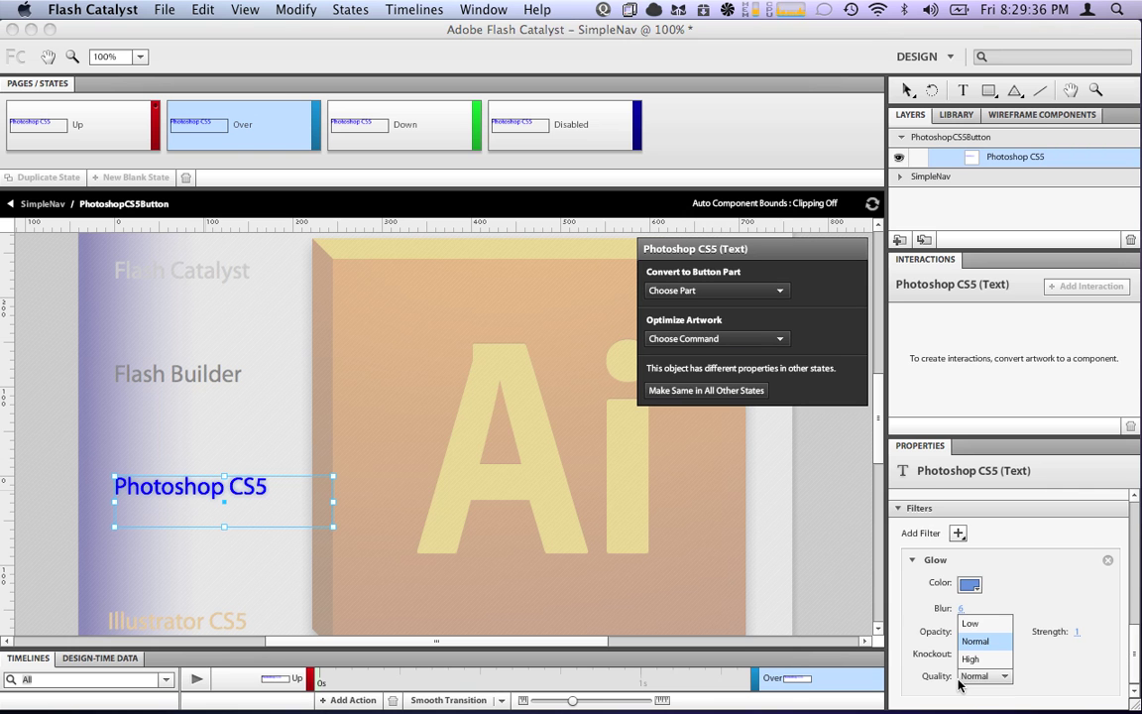
left_click(975, 640)
left_click(957, 532)
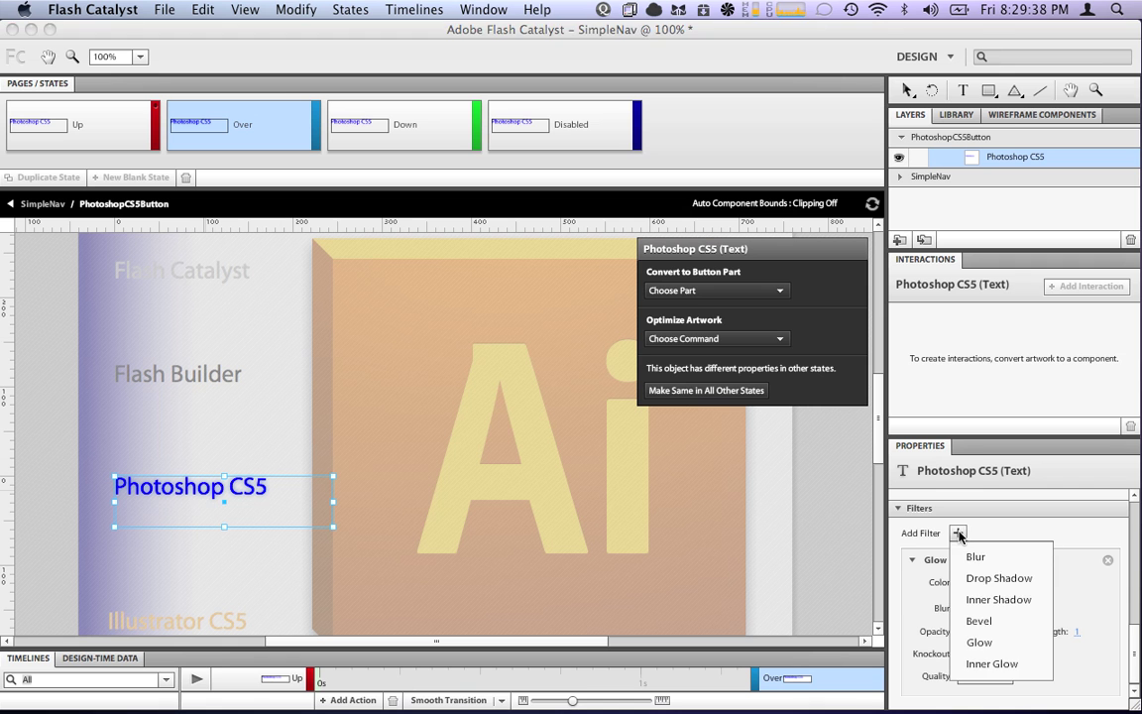
left_click(983, 578)
Add a glow to the Photoshop CS5 text in the Down state and turn on the hand cursor.
left_click(437, 120)
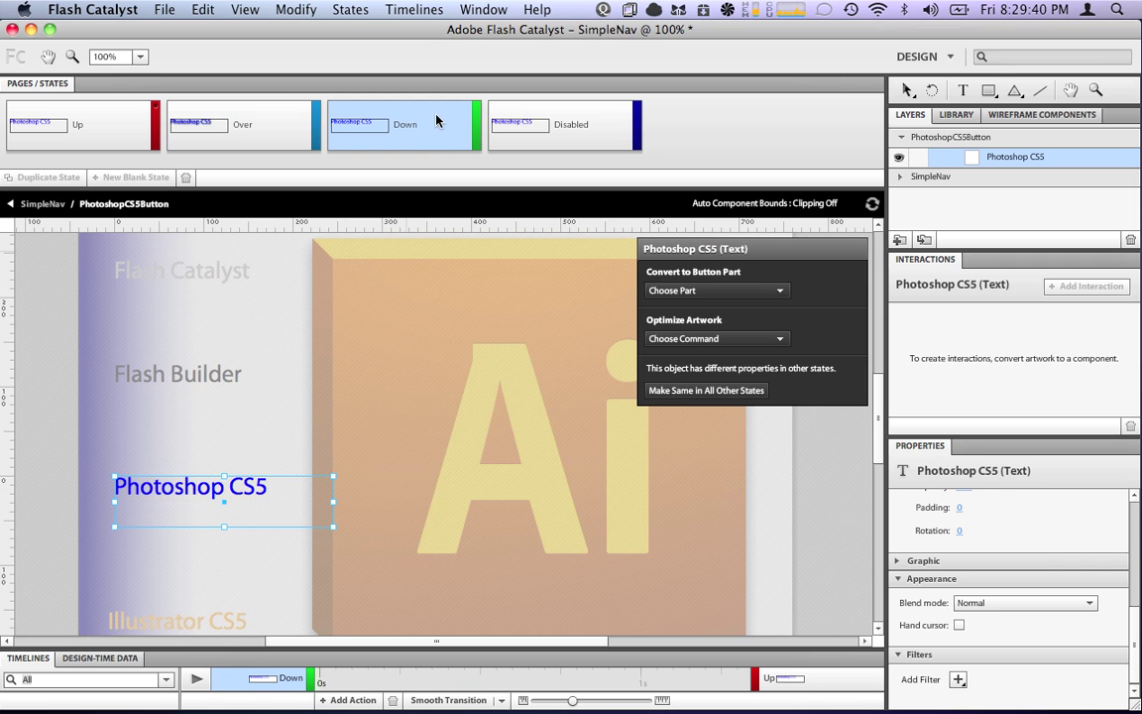
left_click(958, 679)
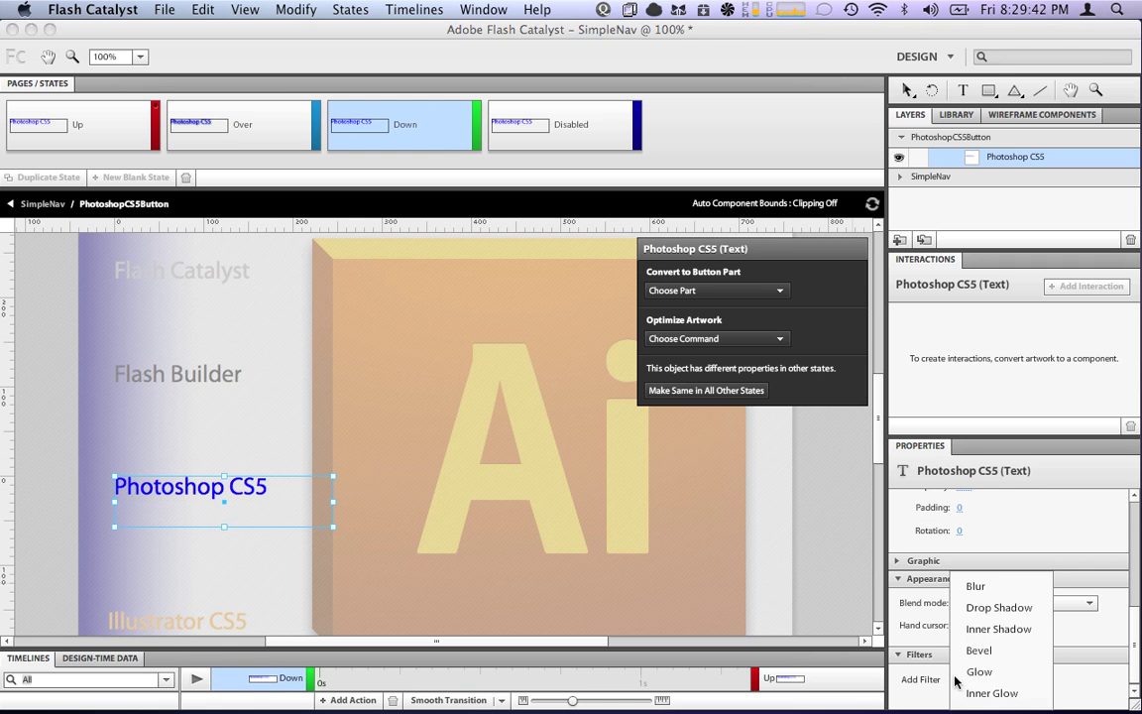
left_click(966, 671)
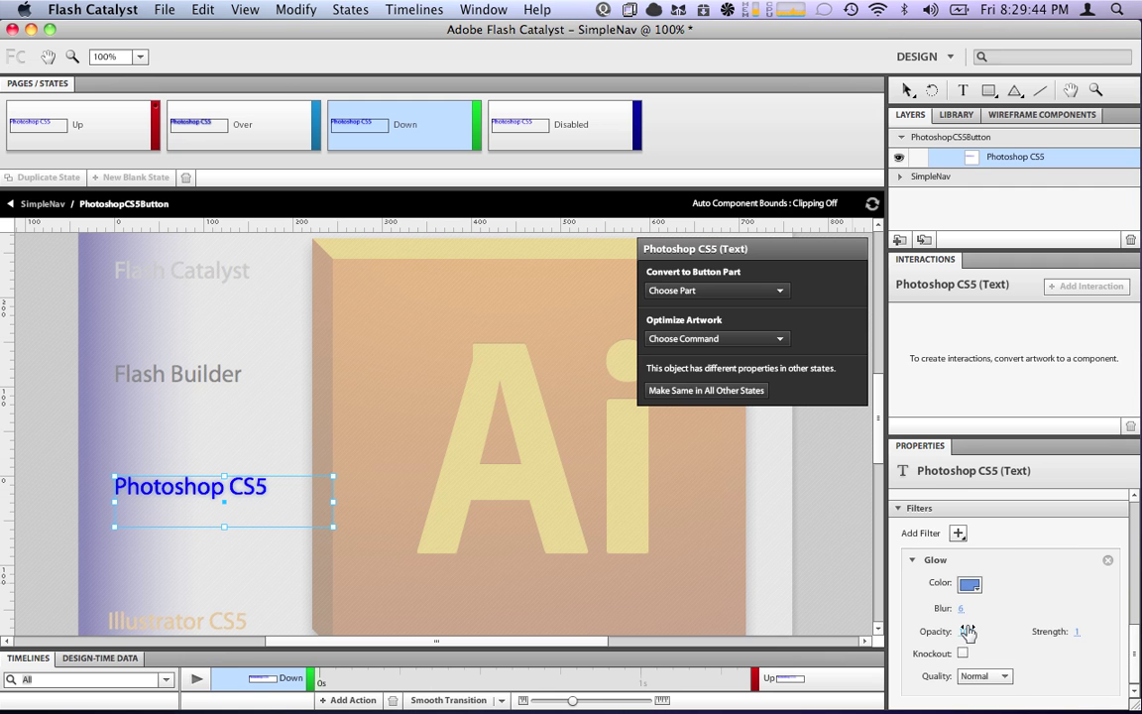
left_click_drag(1136, 637, 1134, 511)
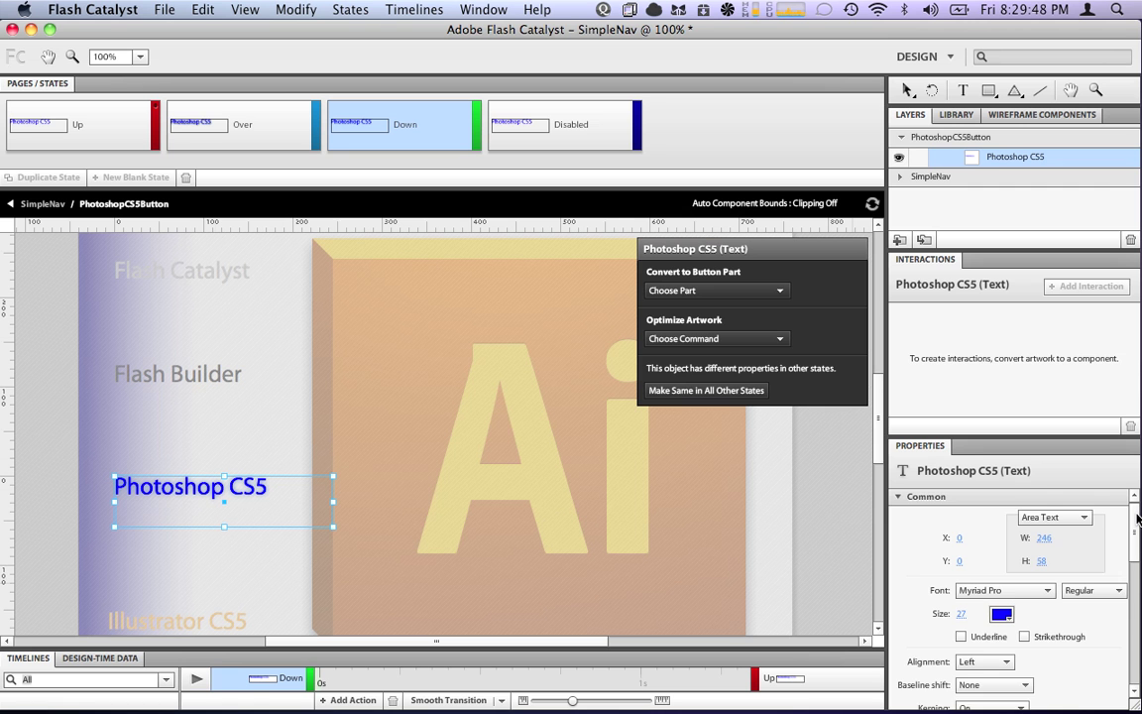
scroll(1137, 517, "down", 2)
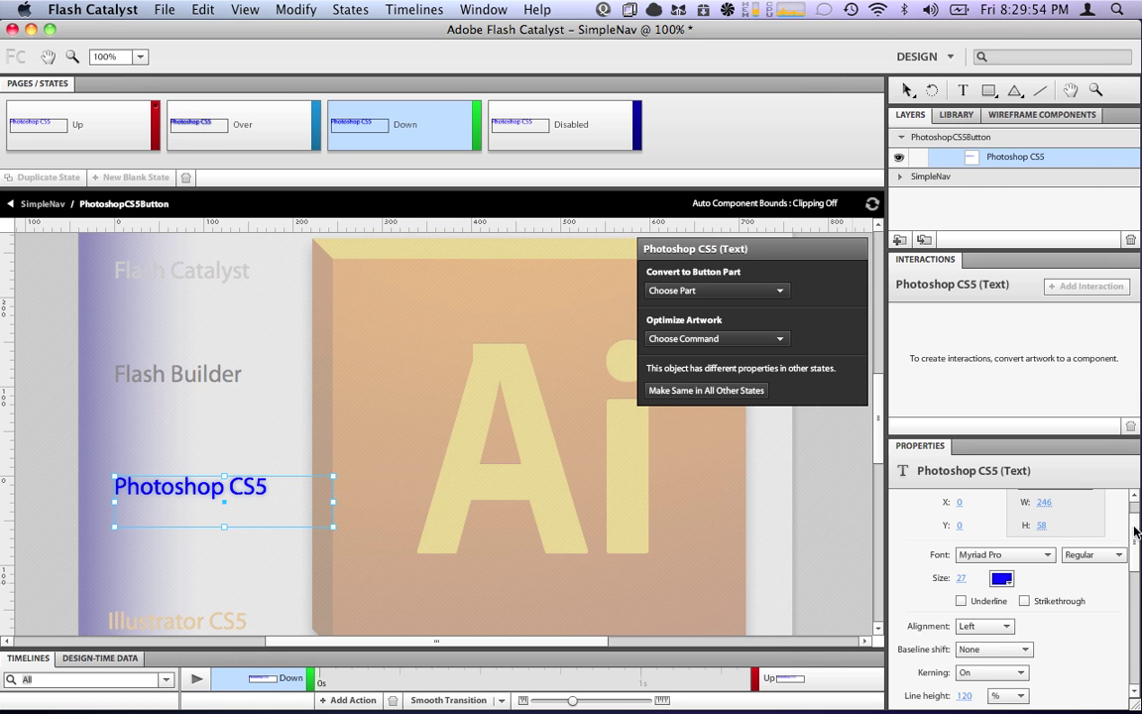
left_click_drag(1136, 533, 1136, 560)
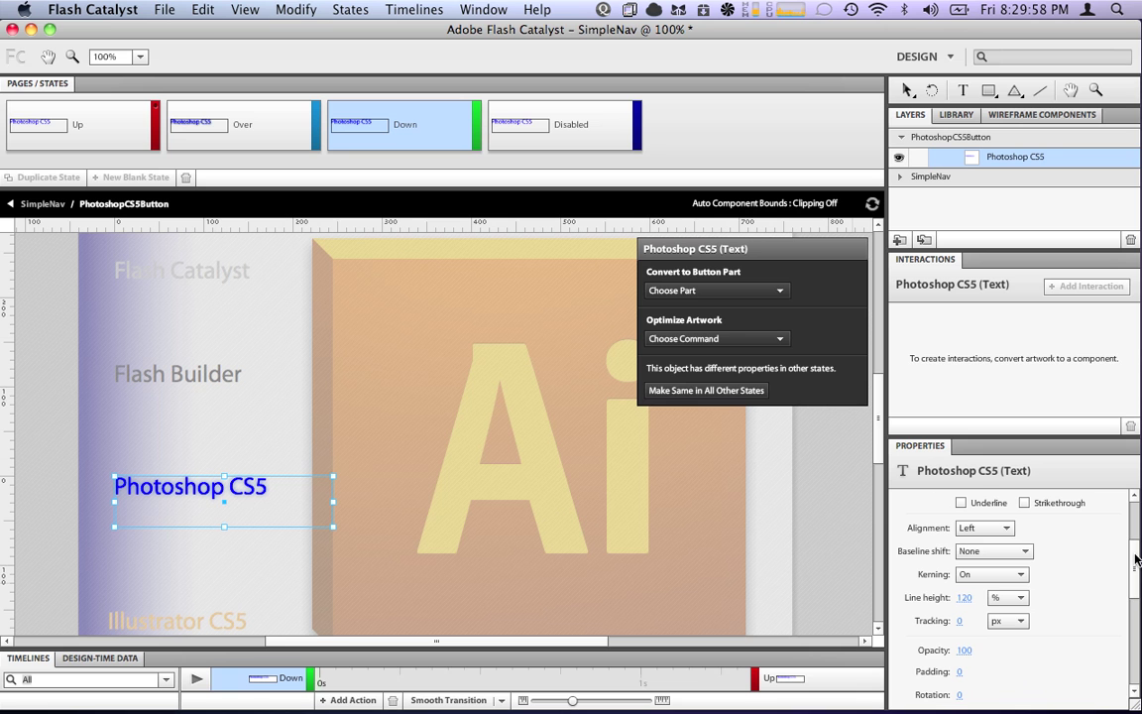
left_click_drag(1135, 560, 1133, 596)
scroll(1133, 576, "up", 3)
scroll(1131, 594, "down", 4)
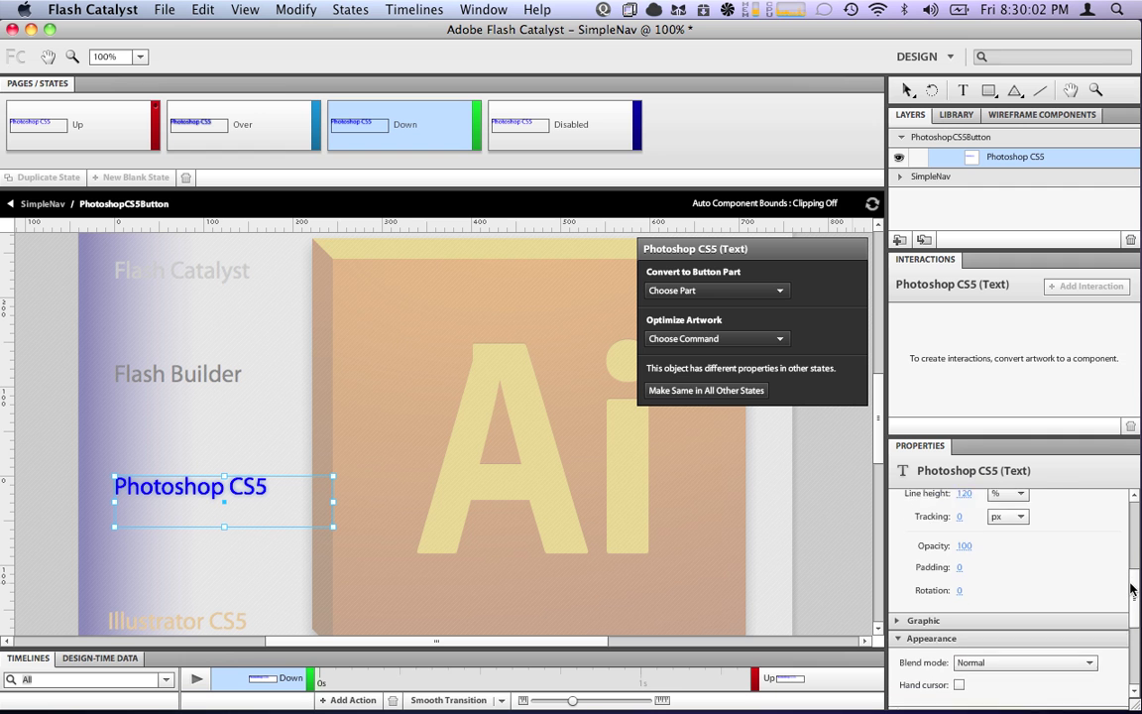
scroll(1131, 606, "down", 2)
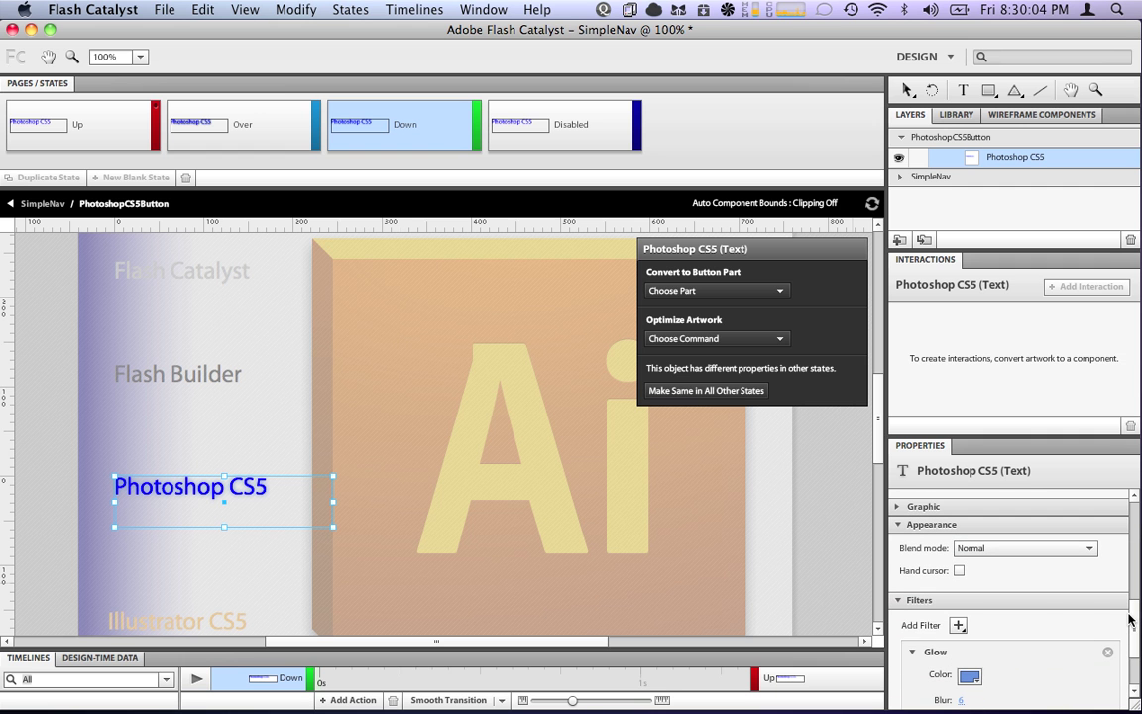
left_click(959, 572)
Turn the hand cursor back off, then give the Illustrator CS5 text a glow and drop shadow in Over.
left_click(958, 571)
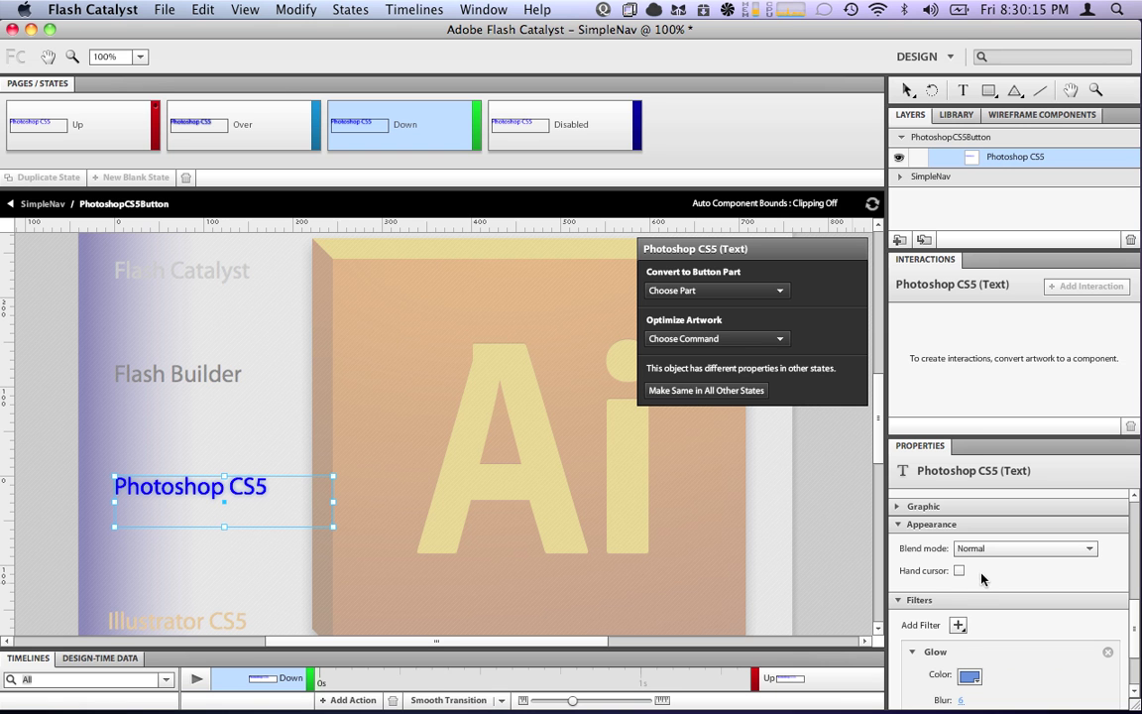
left_click(32, 203)
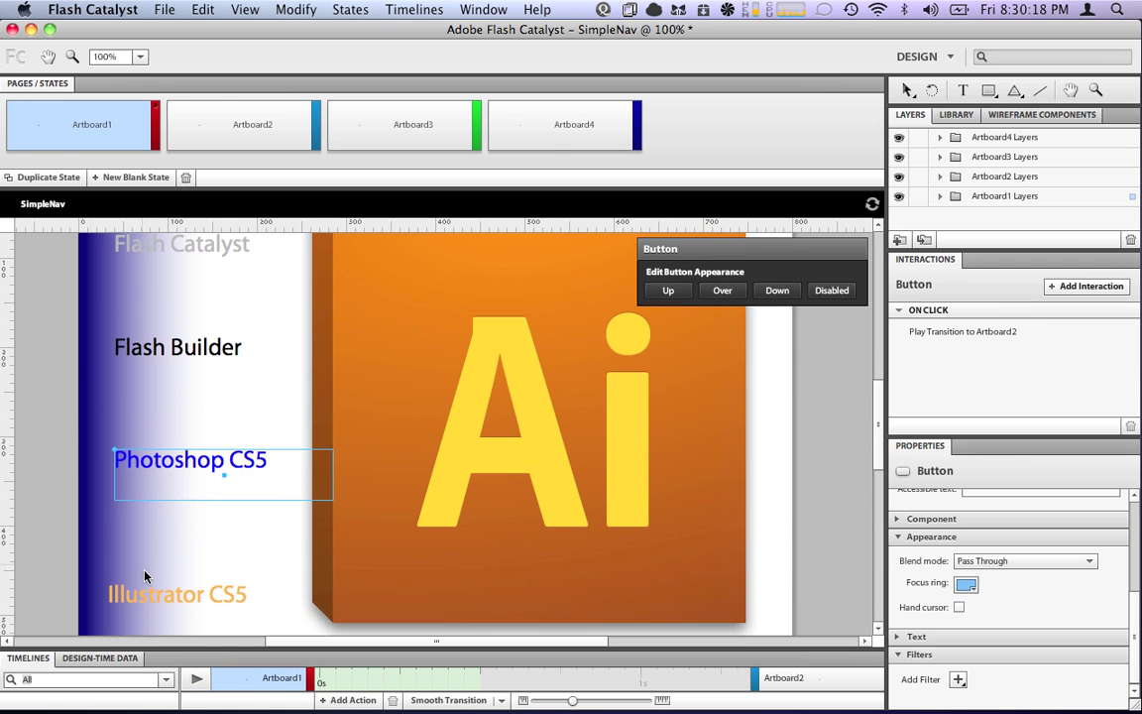
left_click(146, 580)
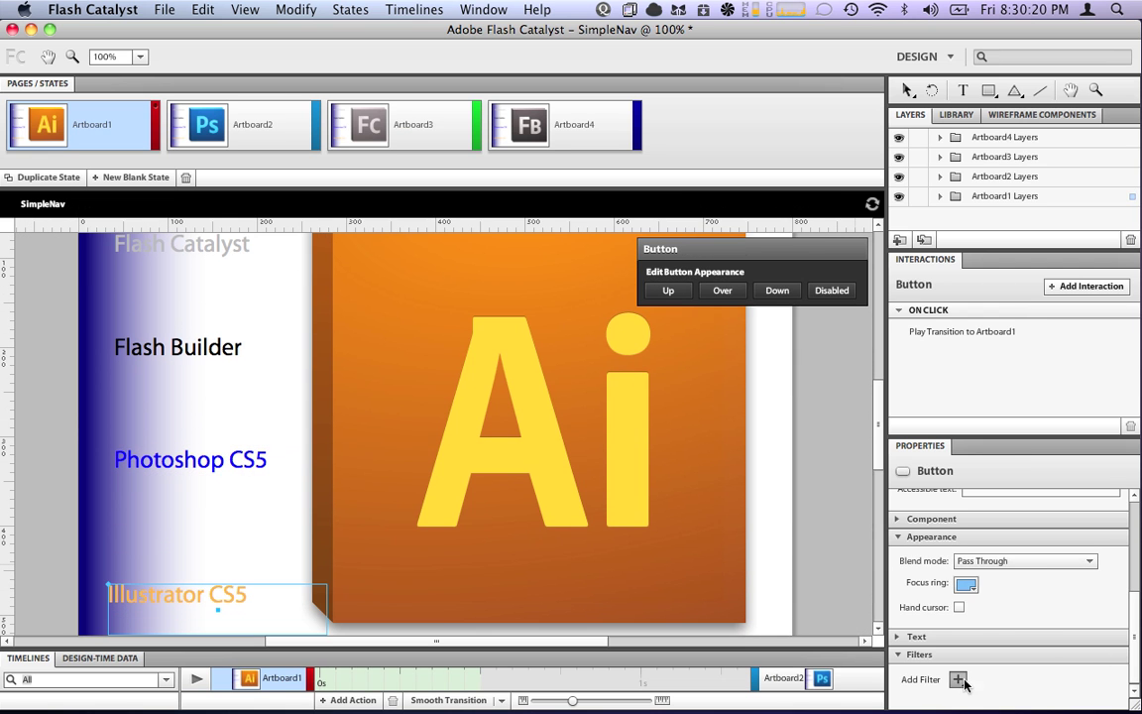
left_click(958, 680)
left_click(951, 682)
left_click(722, 290)
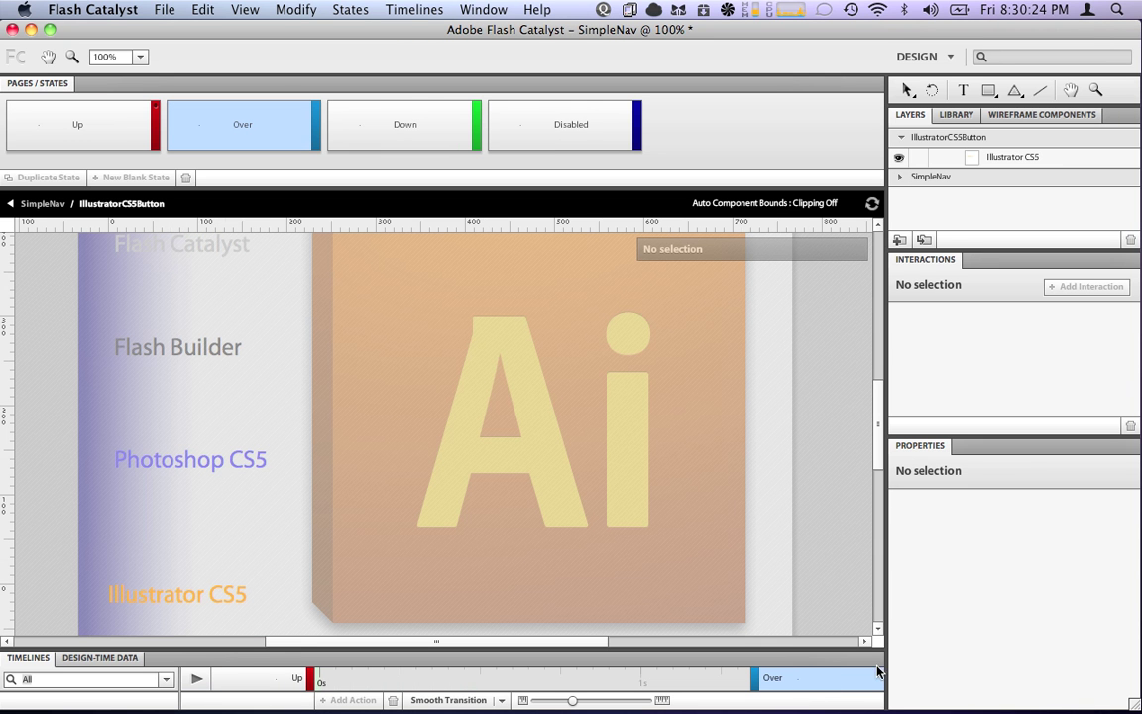
left_click(217, 592)
scroll(1018, 623, "down", 5)
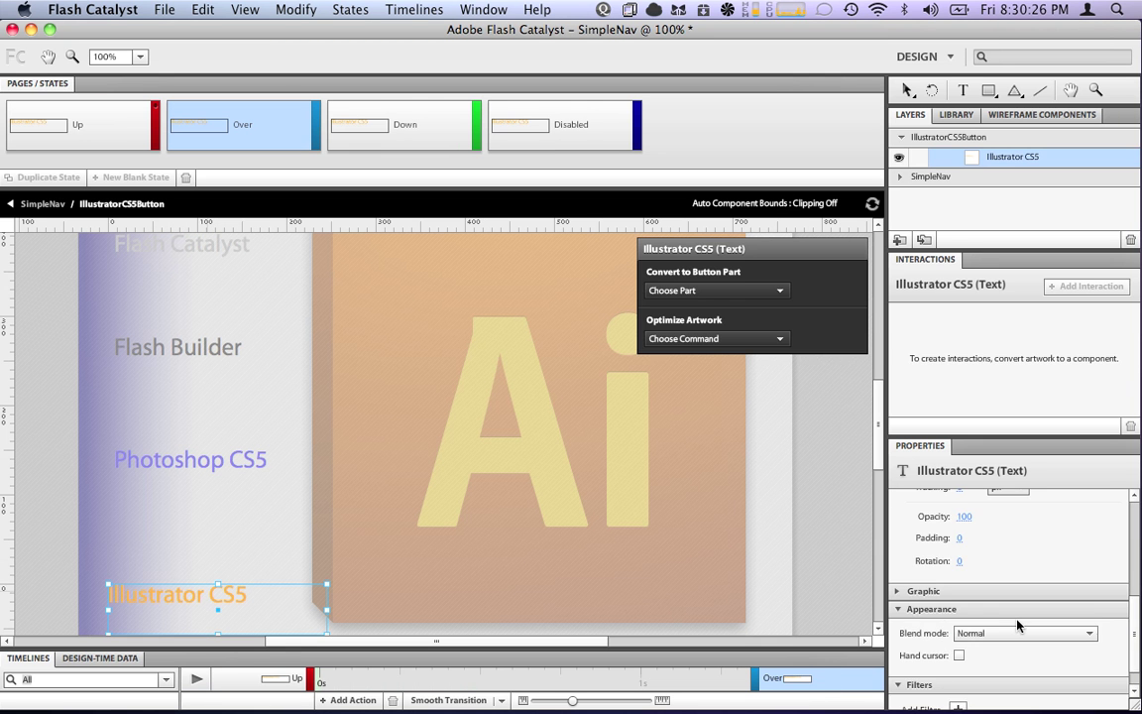
left_click(932, 680)
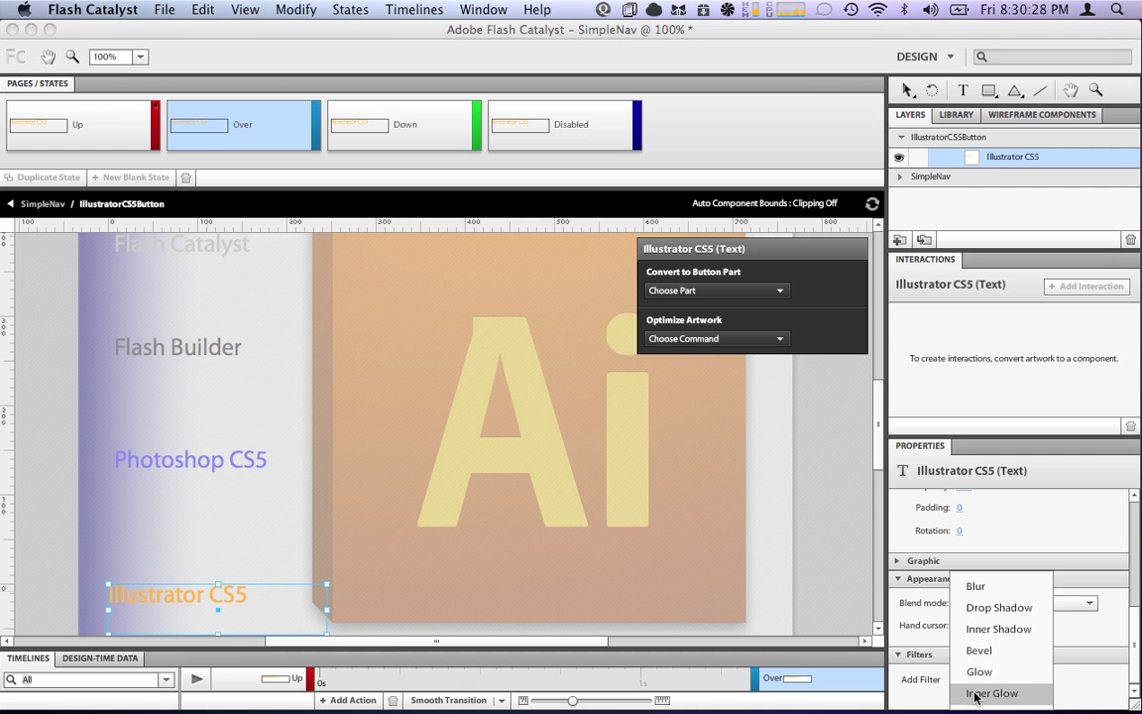
left_click(979, 670)
left_click(957, 532)
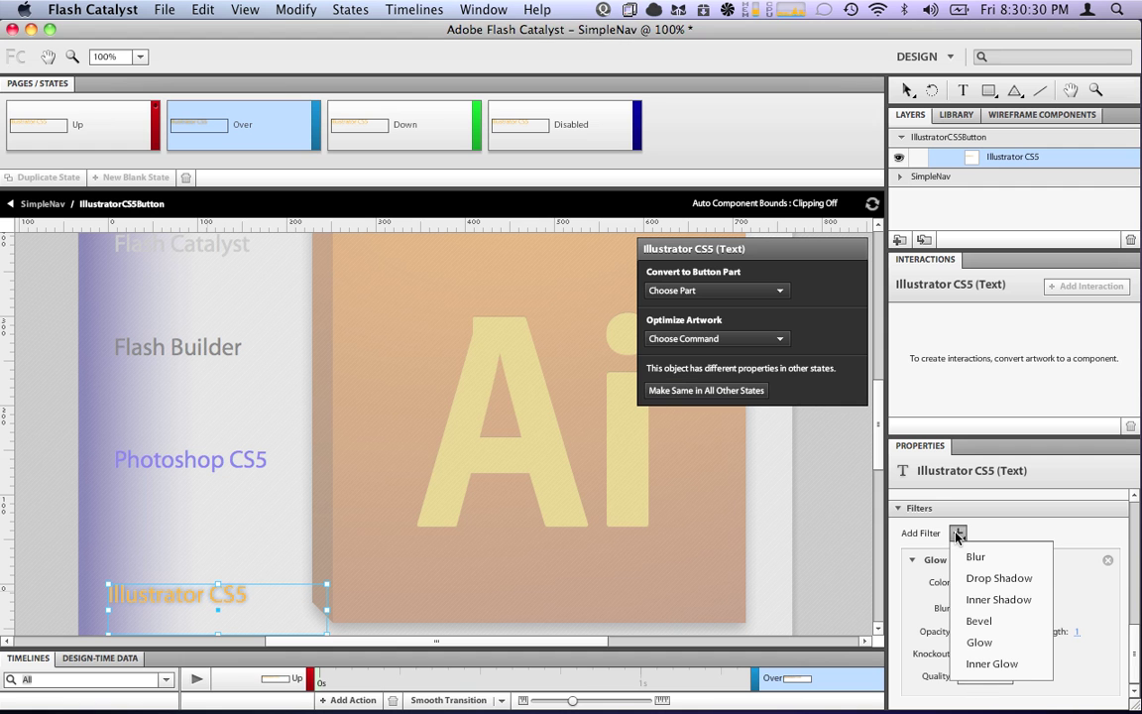
left_click(1031, 574)
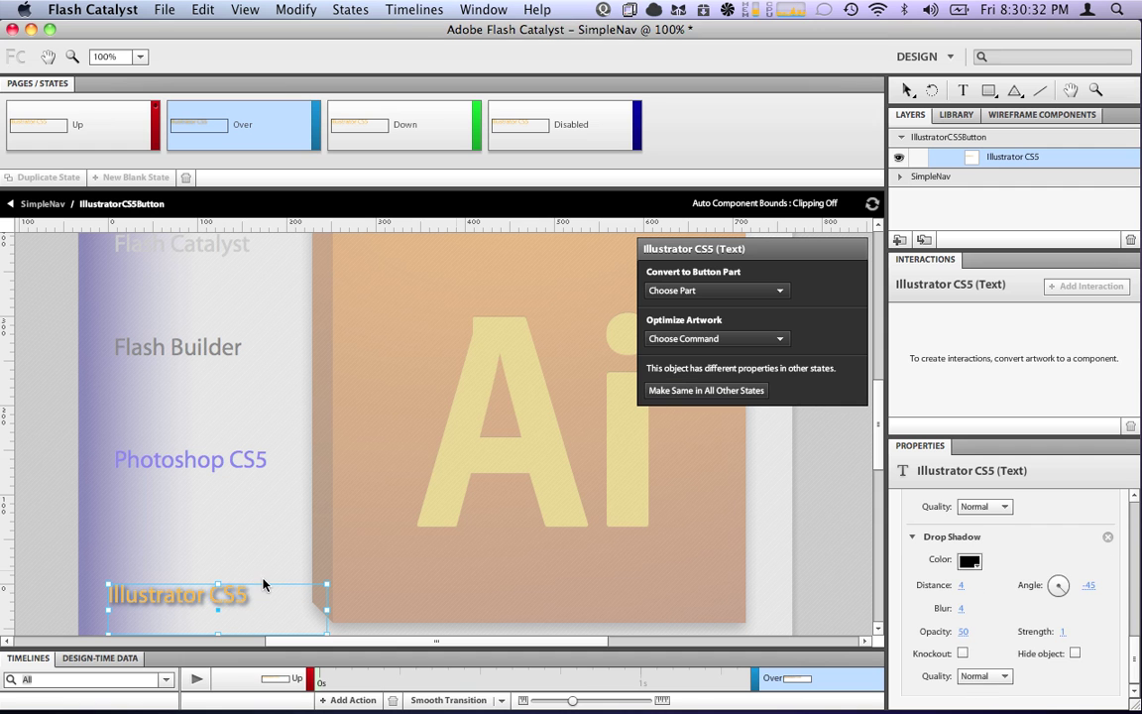
Add a Glow filter to the Illustrator CS5 text in the Down state.
left_click(330, 119)
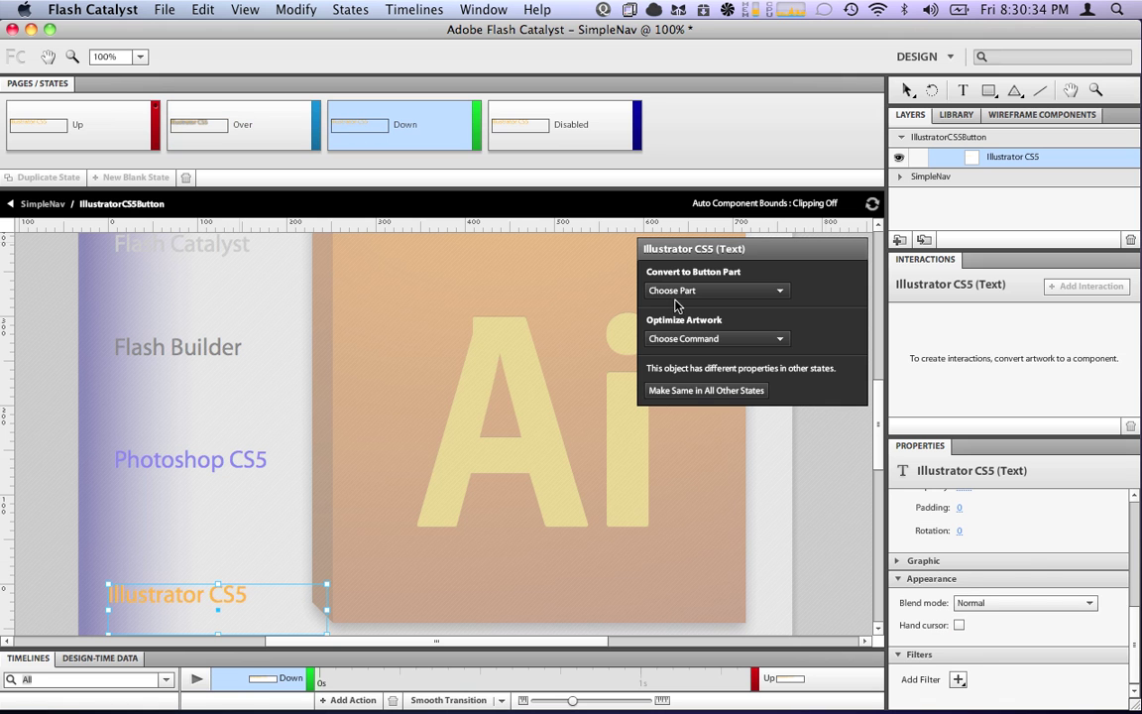
left_click(957, 679)
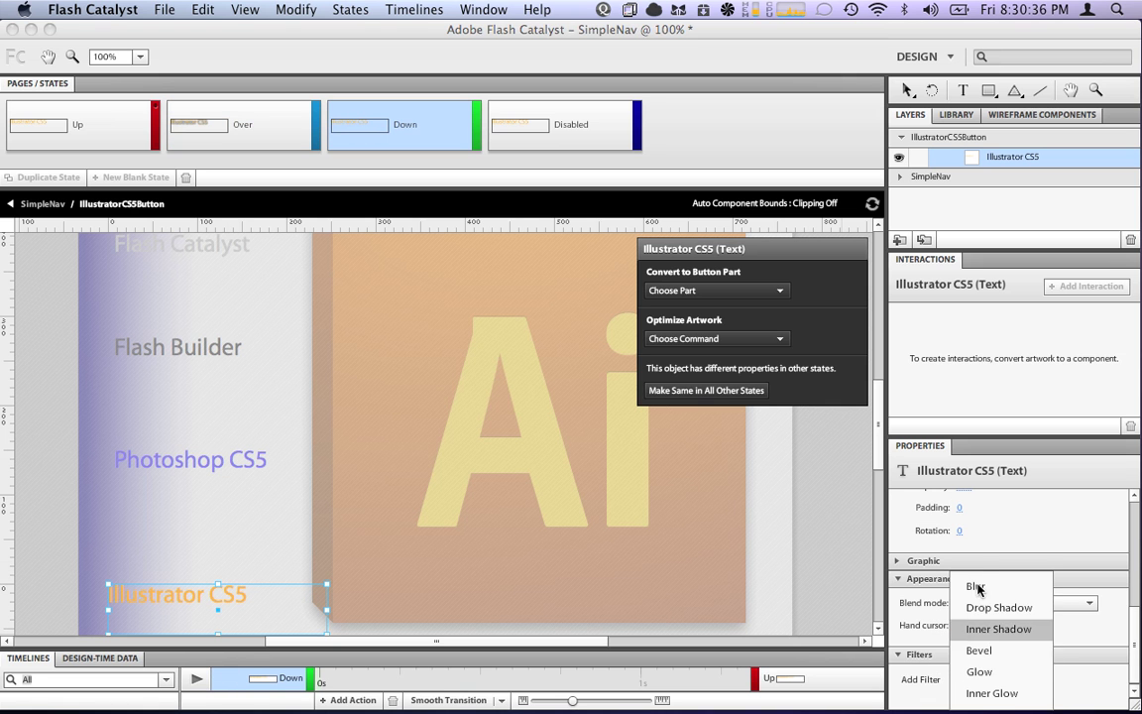
left_click(975, 672)
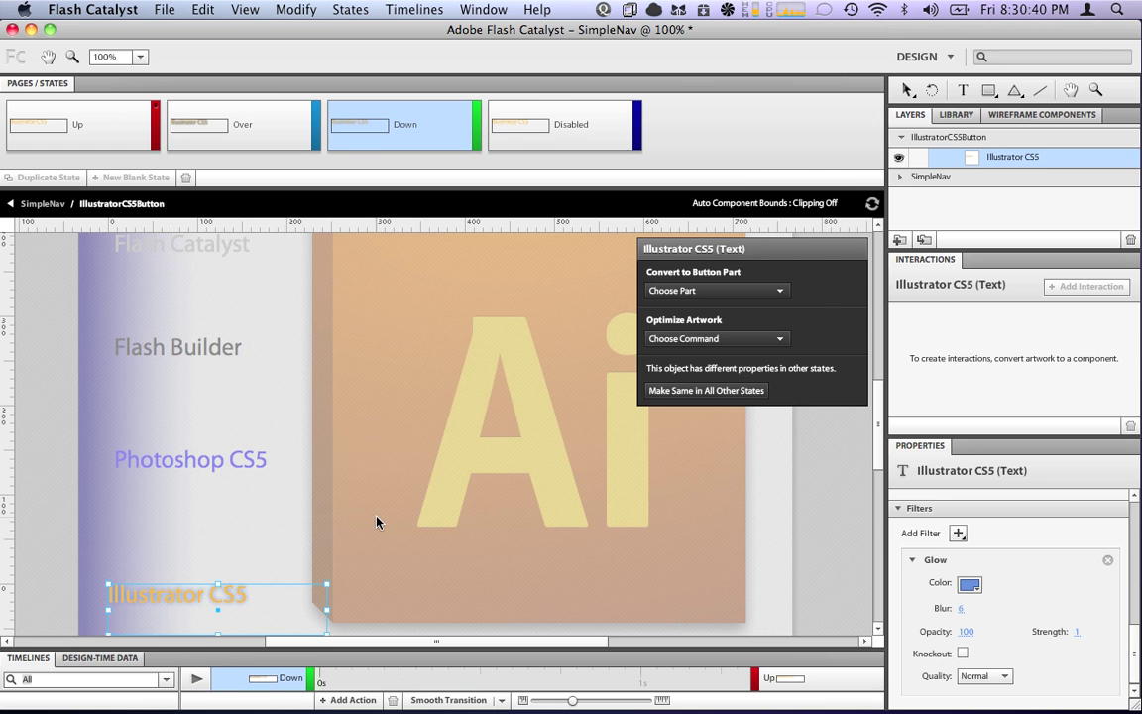
Save the project as SimpleNav.fxp on the Desktop.
key("super+s")
left_click(388, 299)
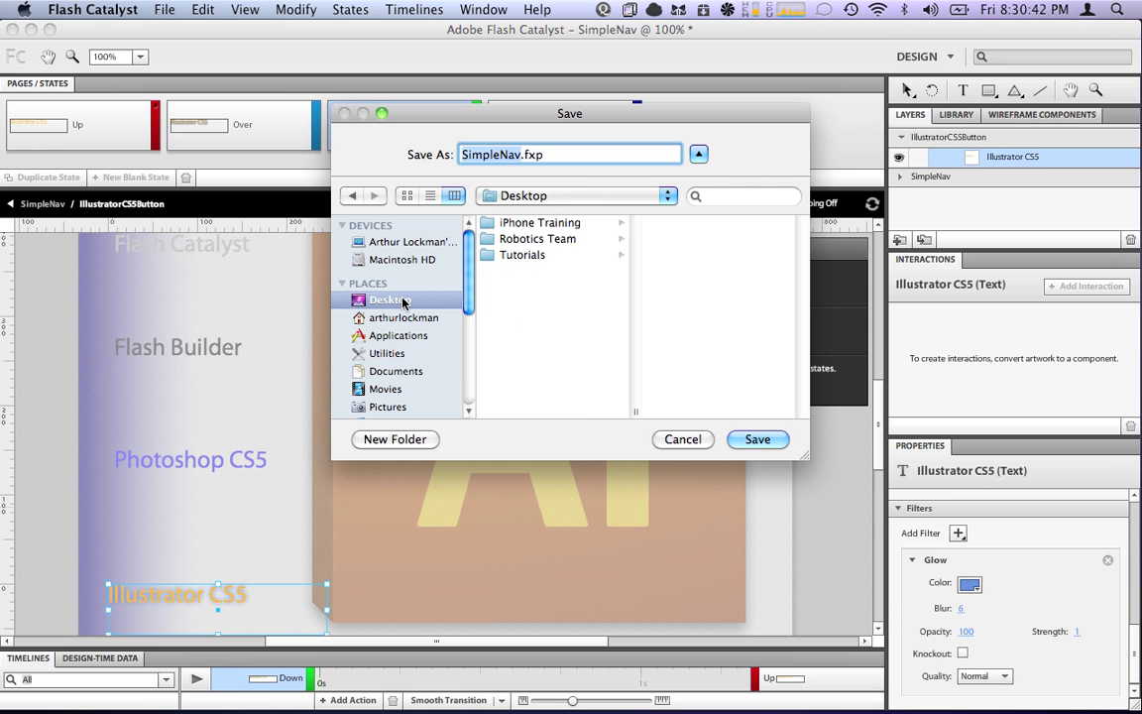
left_click(758, 439)
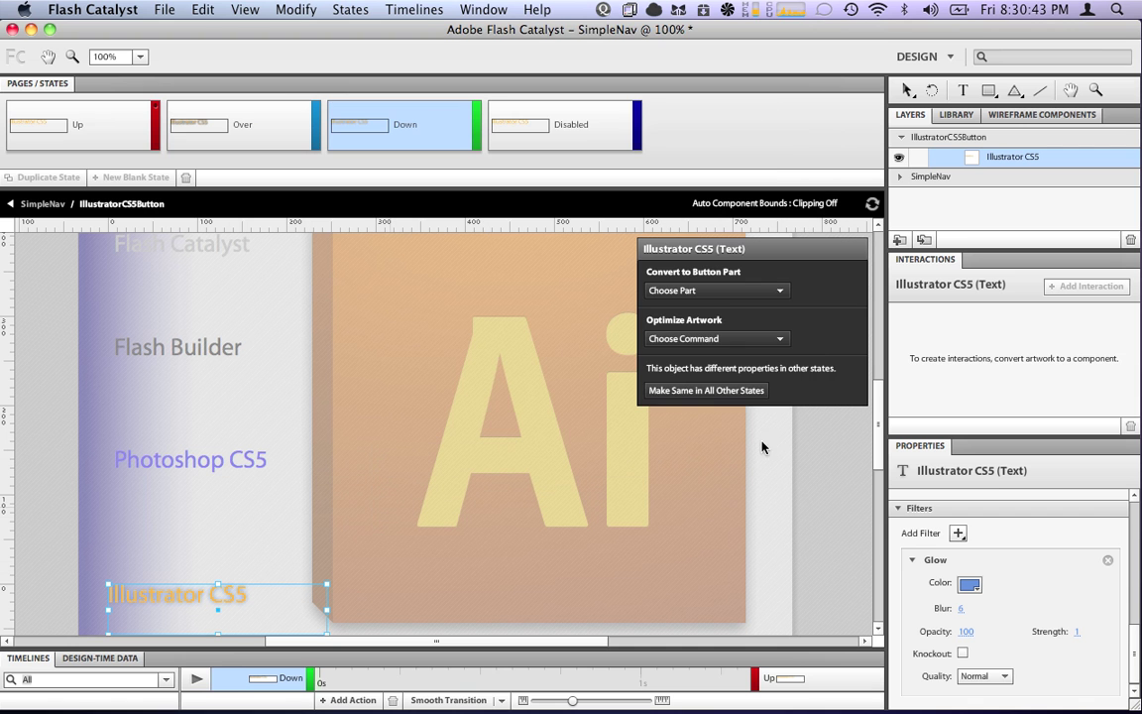
Return to the SimpleNav main level and run the project in the browser.
left_click(531, 354)
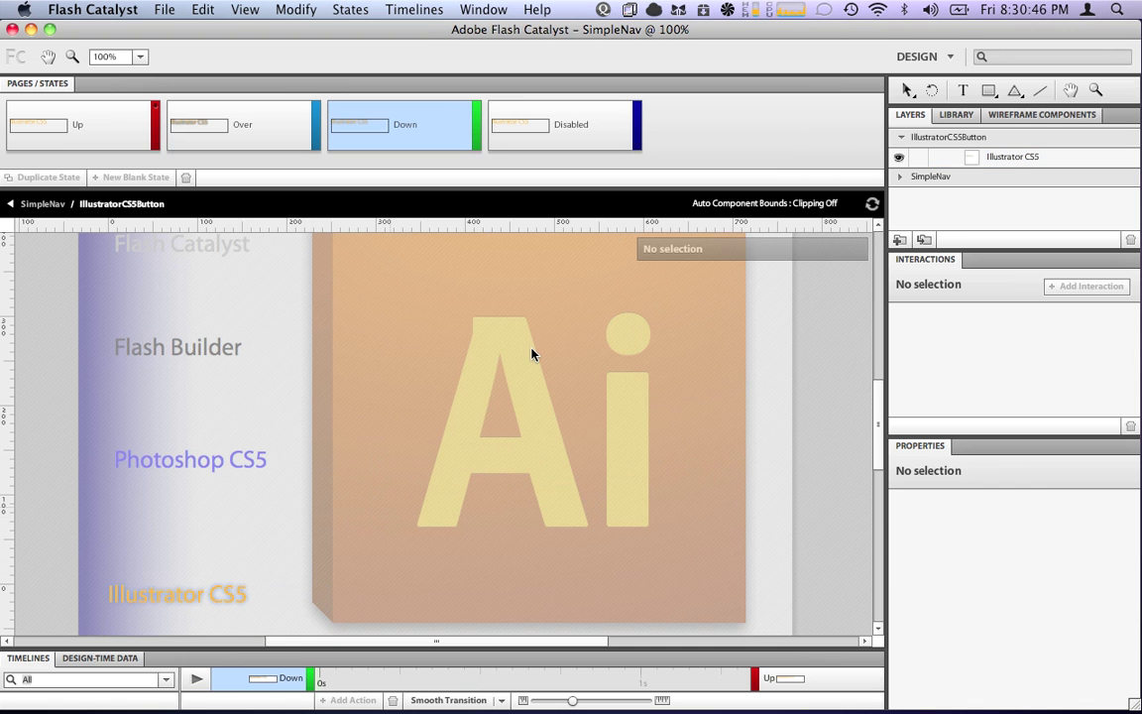
left_click(37, 204)
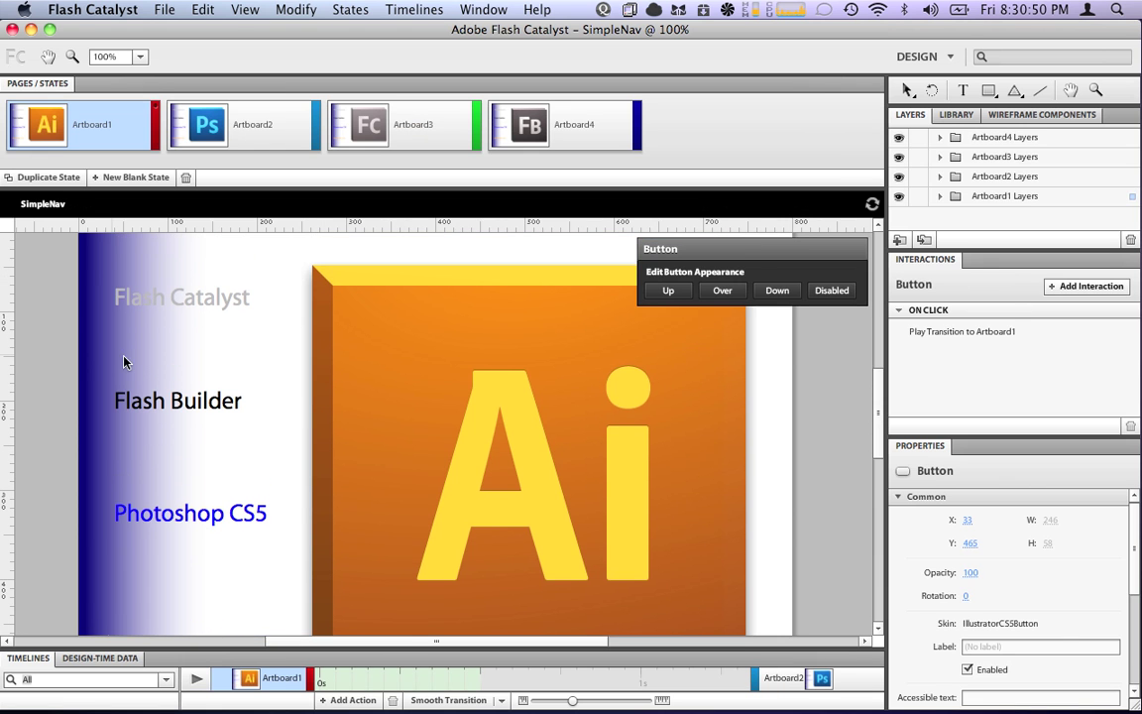
key("super+Return")
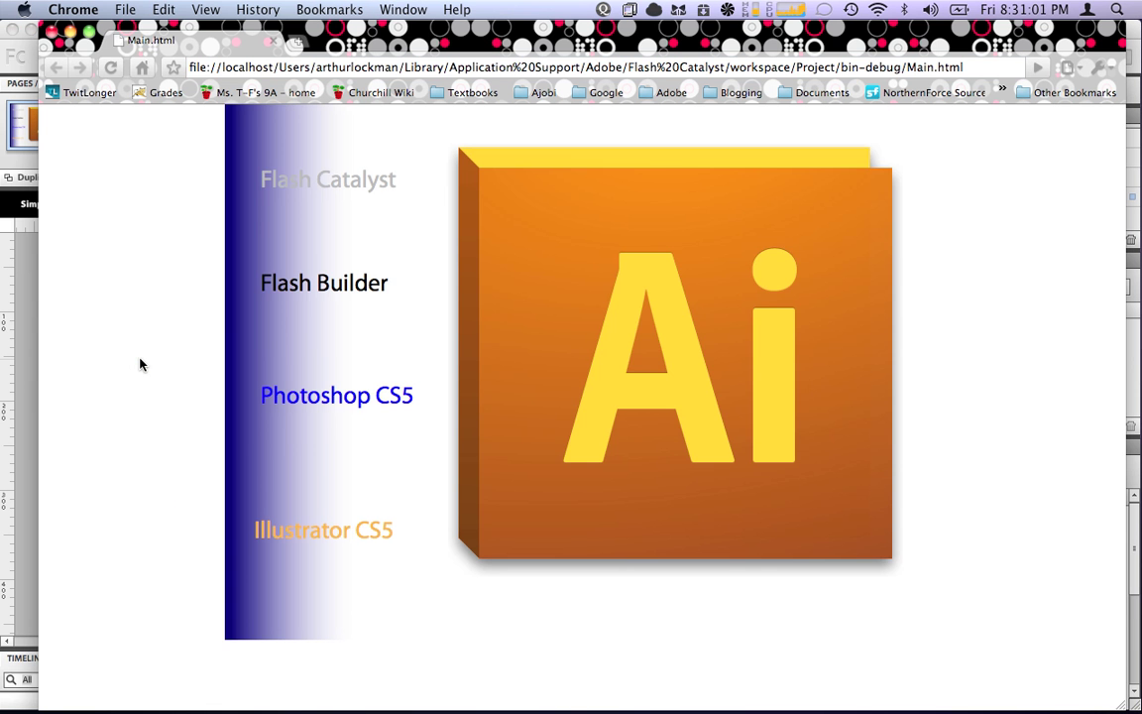
Test the rollover glow and fade on the Flash Catalyst, Flash Builder and Photoshop CS5 labels in Chrome.
left_click(314, 191)
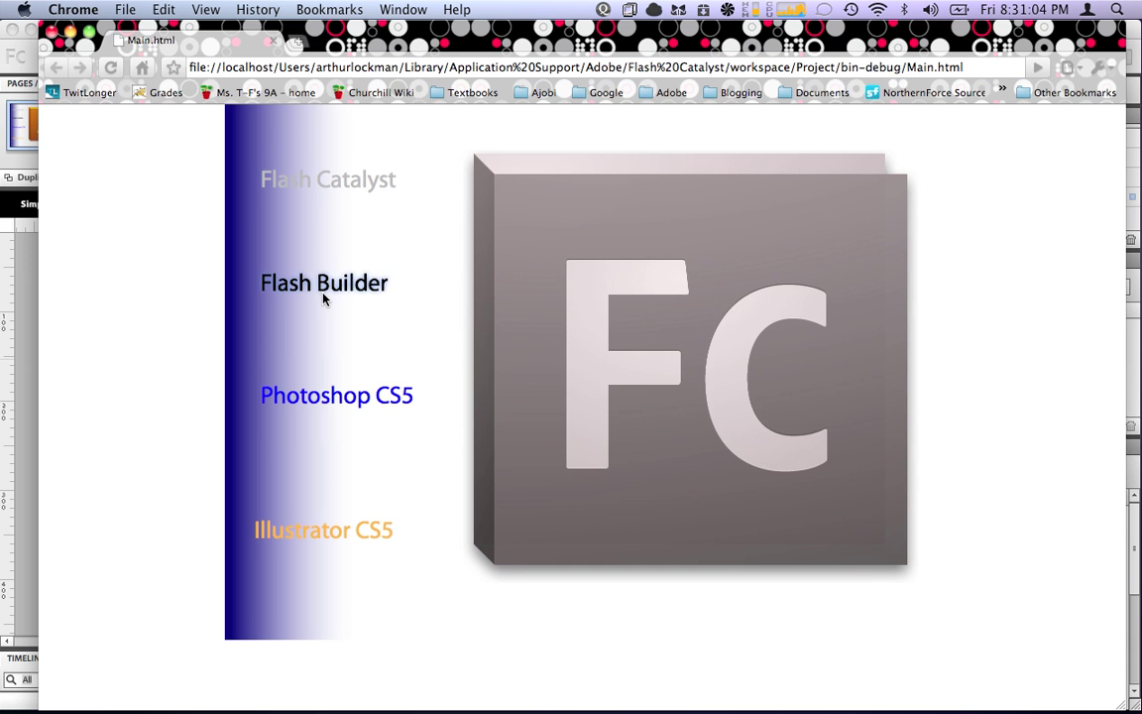
mouse_move(323, 290)
mouse_move(323, 407)
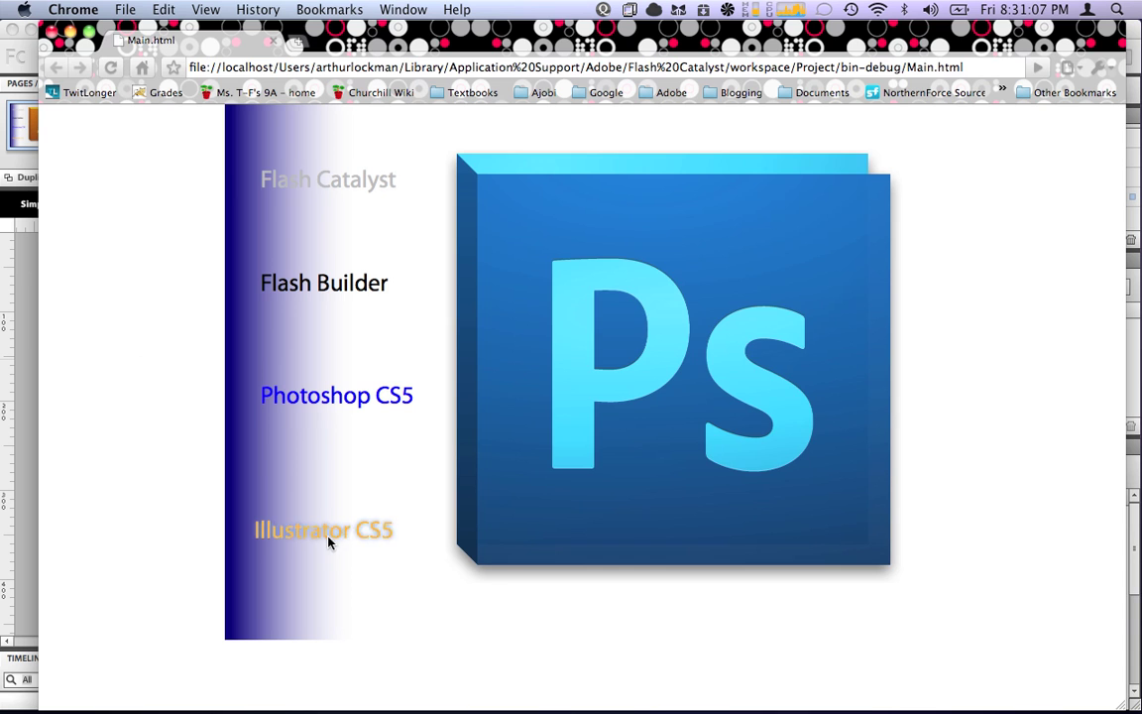
key("super+w")
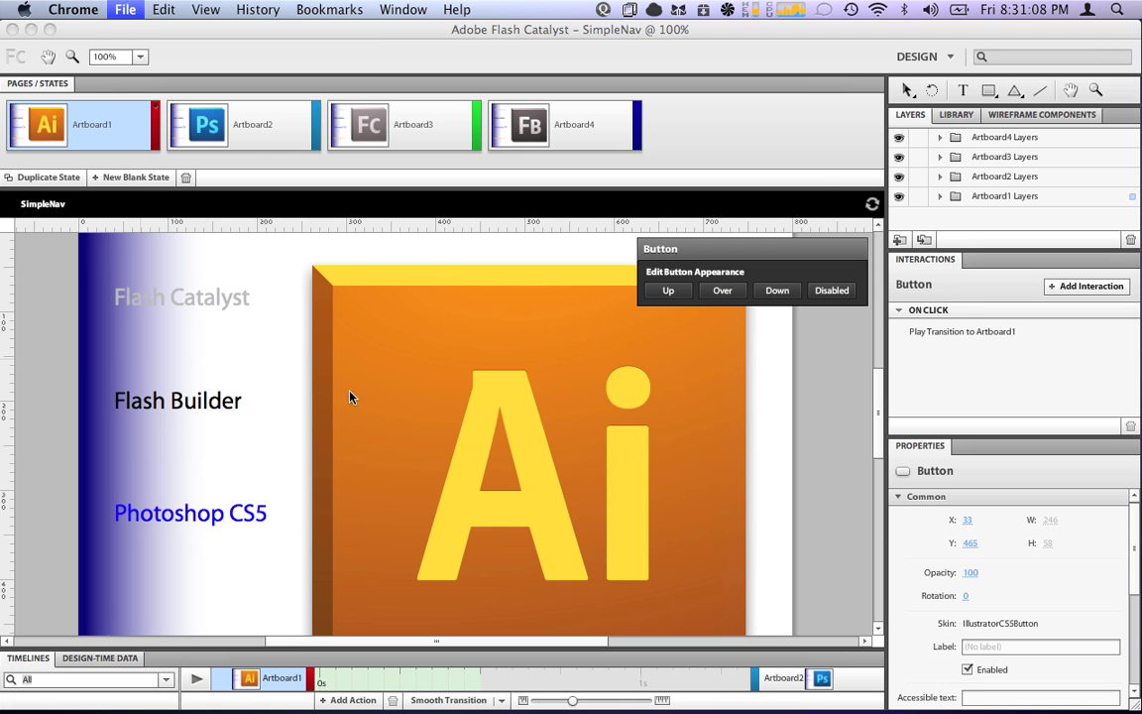
left_click(376, 42)
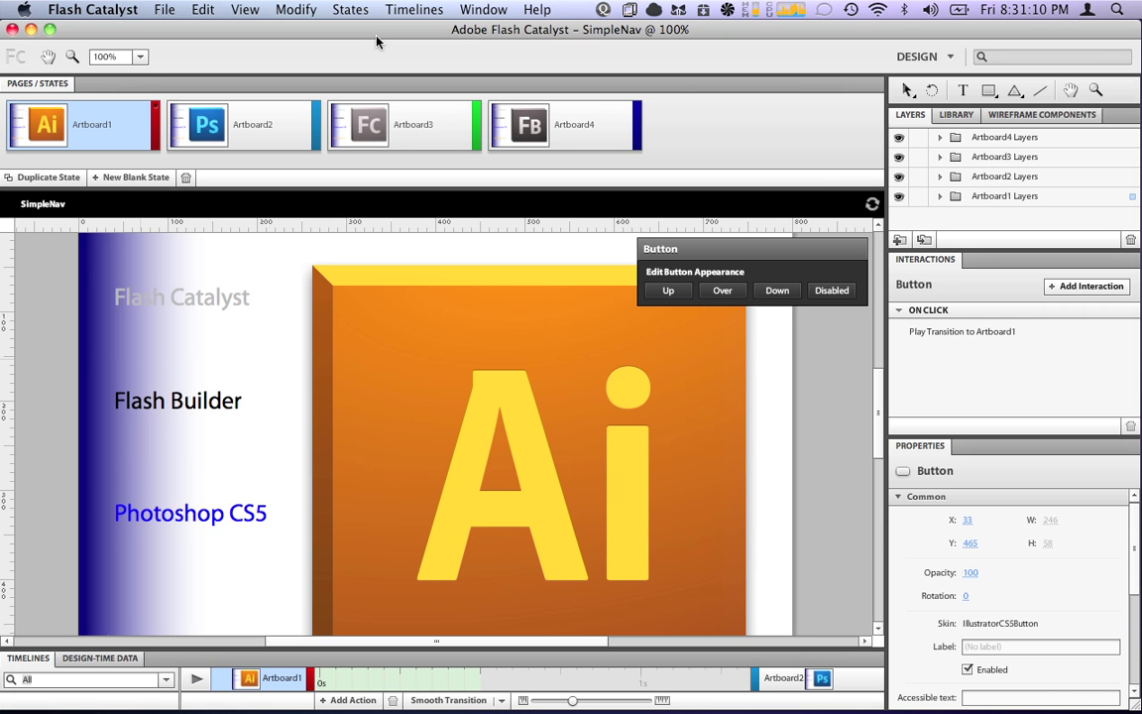
left_click(939, 138)
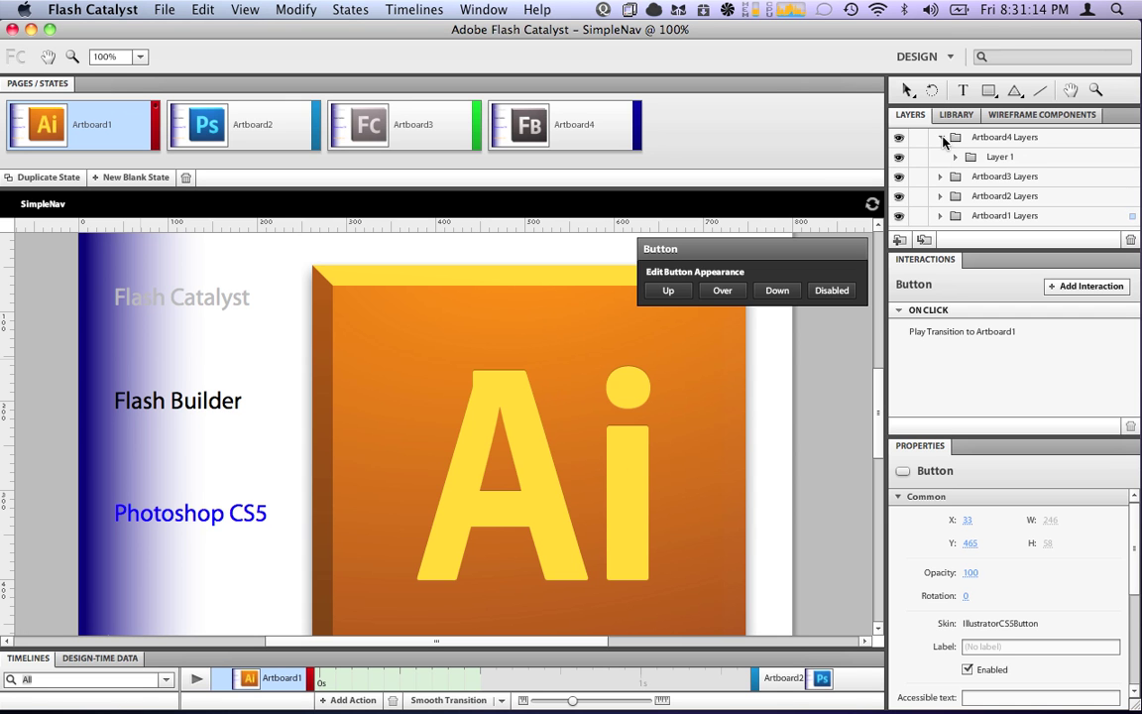
left_click(940, 139)
left_click(940, 156)
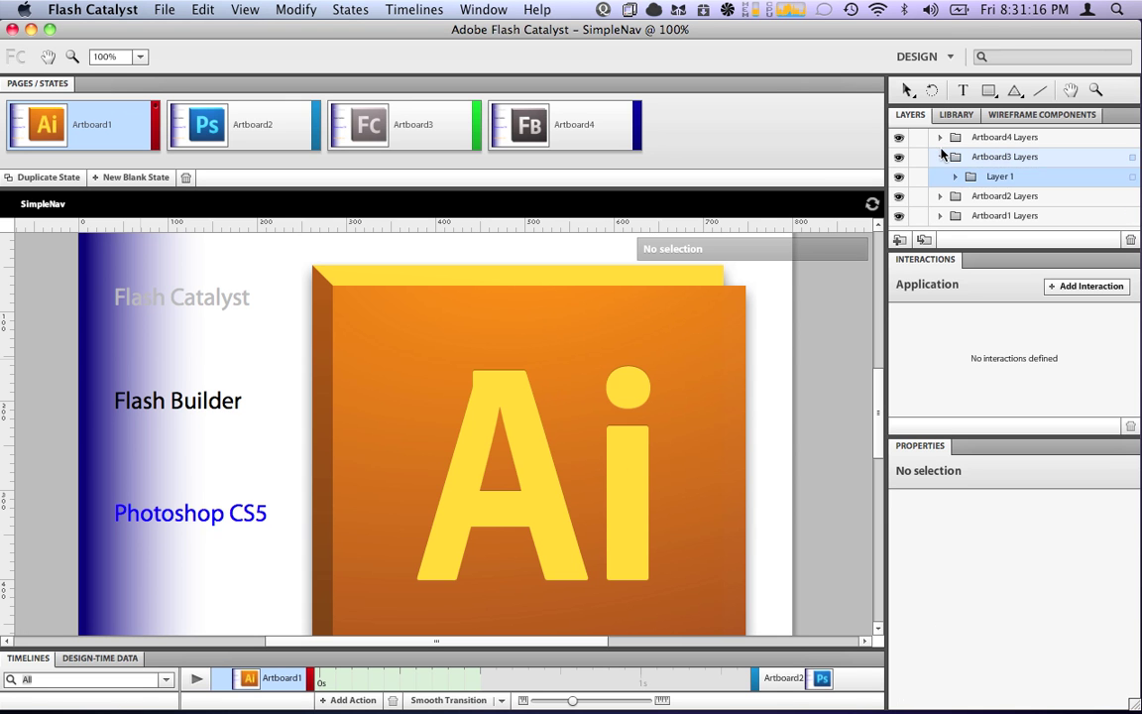
left_click(941, 158)
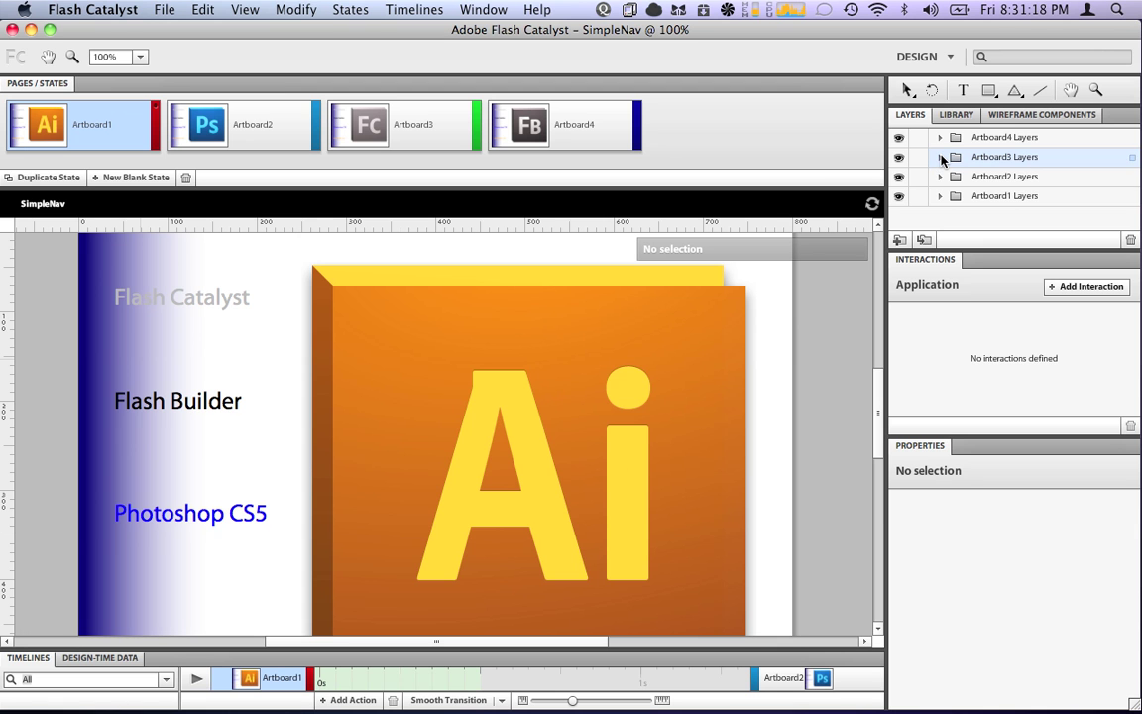
left_click(940, 177)
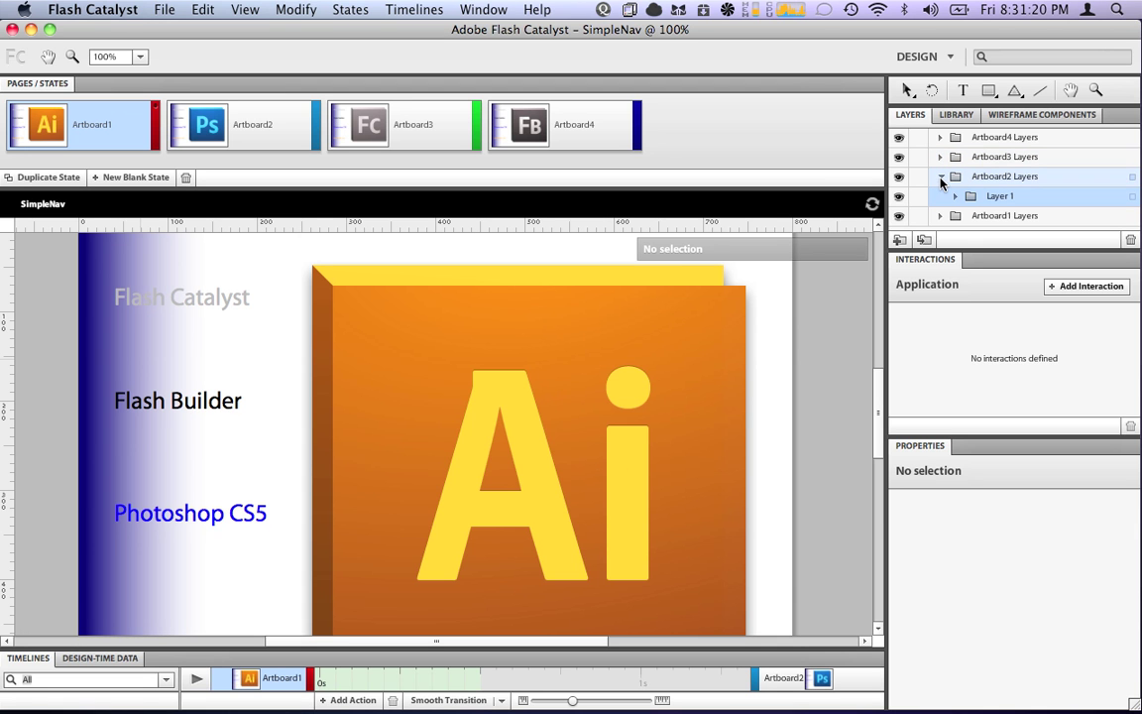
left_click(955, 197)
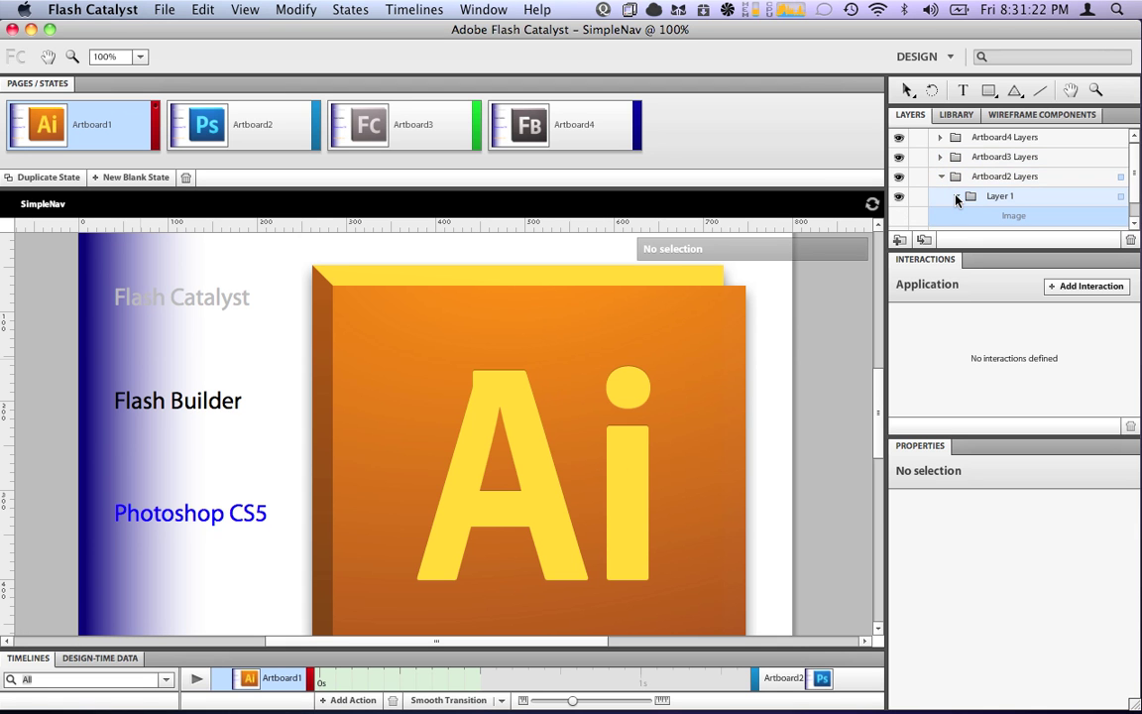
left_click(956, 196)
left_click(942, 177)
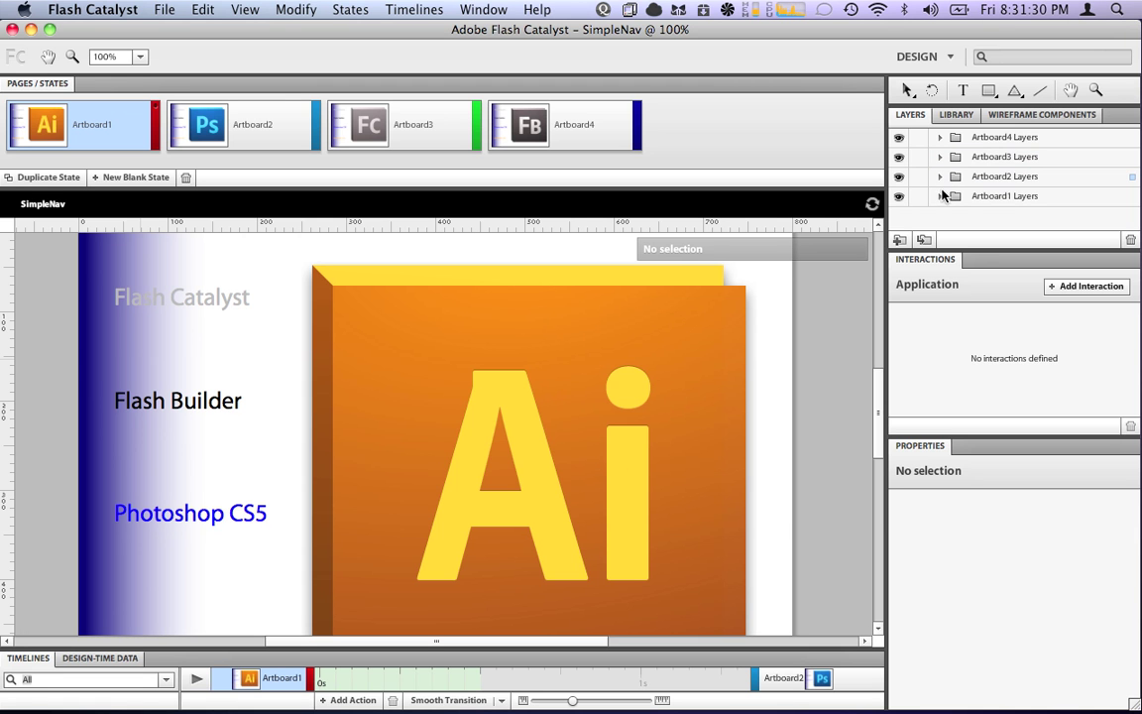
left_click(941, 196)
left_click(941, 196)
Open the Flash Catalyst text button for editing, then go back to SimpleNav.
left_click(364, 315)
left_click(166, 302)
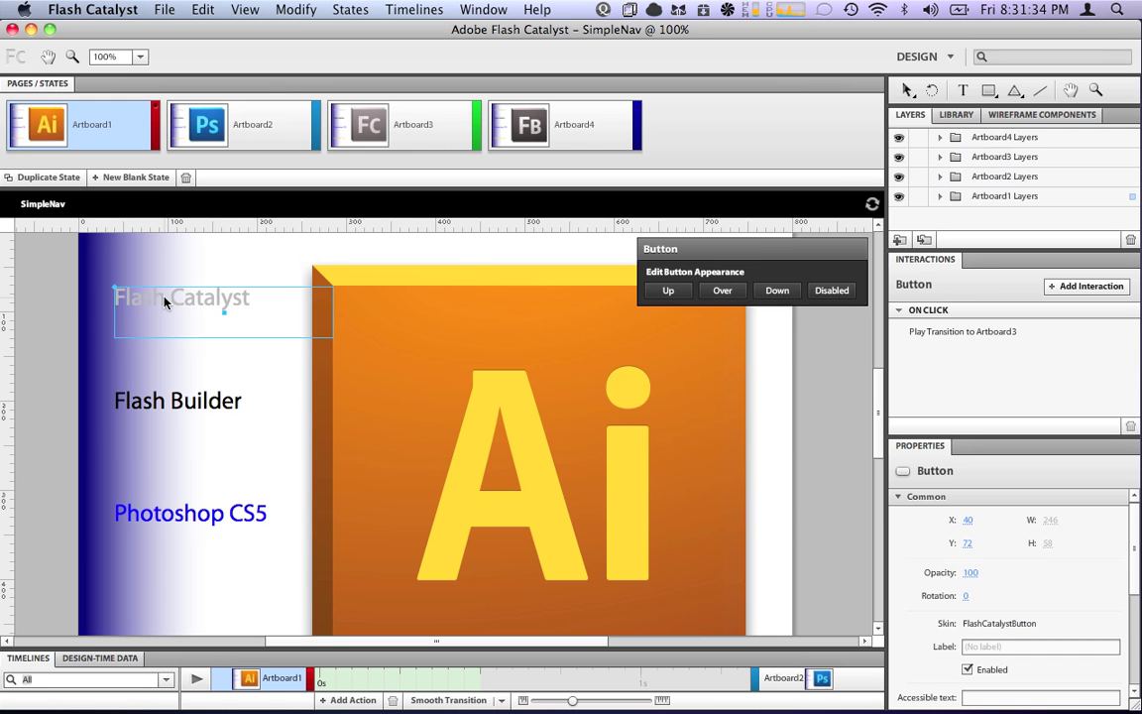
double_click(166, 302)
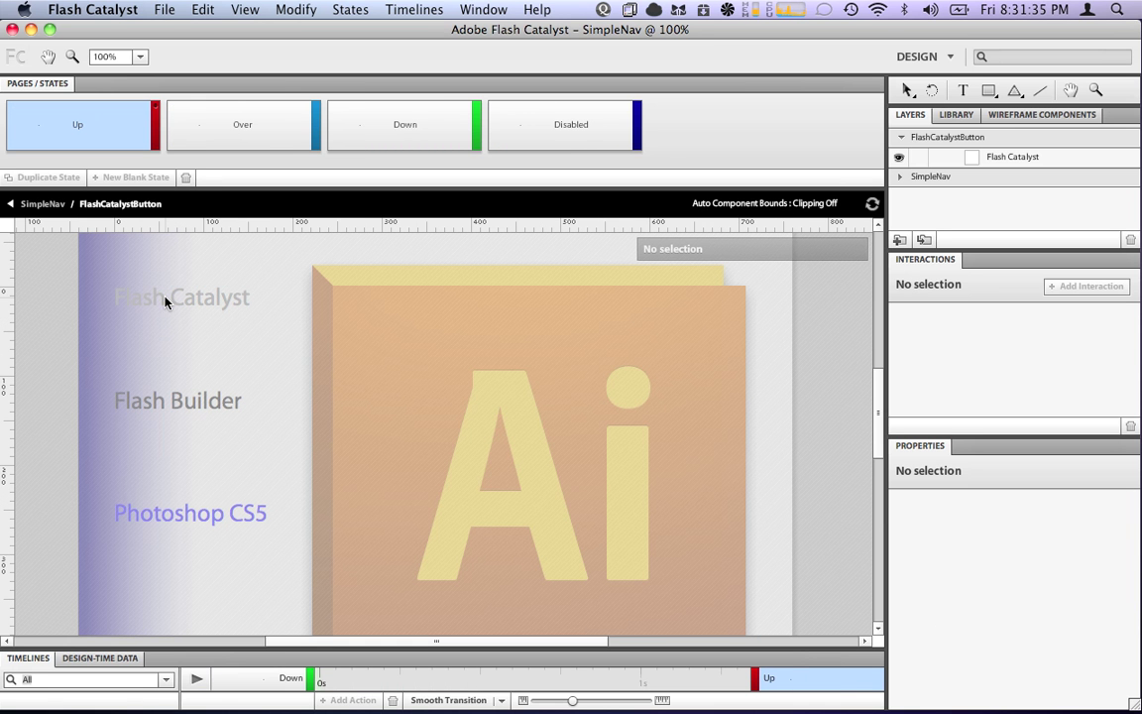
left_click(30, 204)
Send the Ai icon image to Illustrator CS5 with Edit in Adobe Illustrator CS5.
left_click(376, 337)
right_click(374, 341)
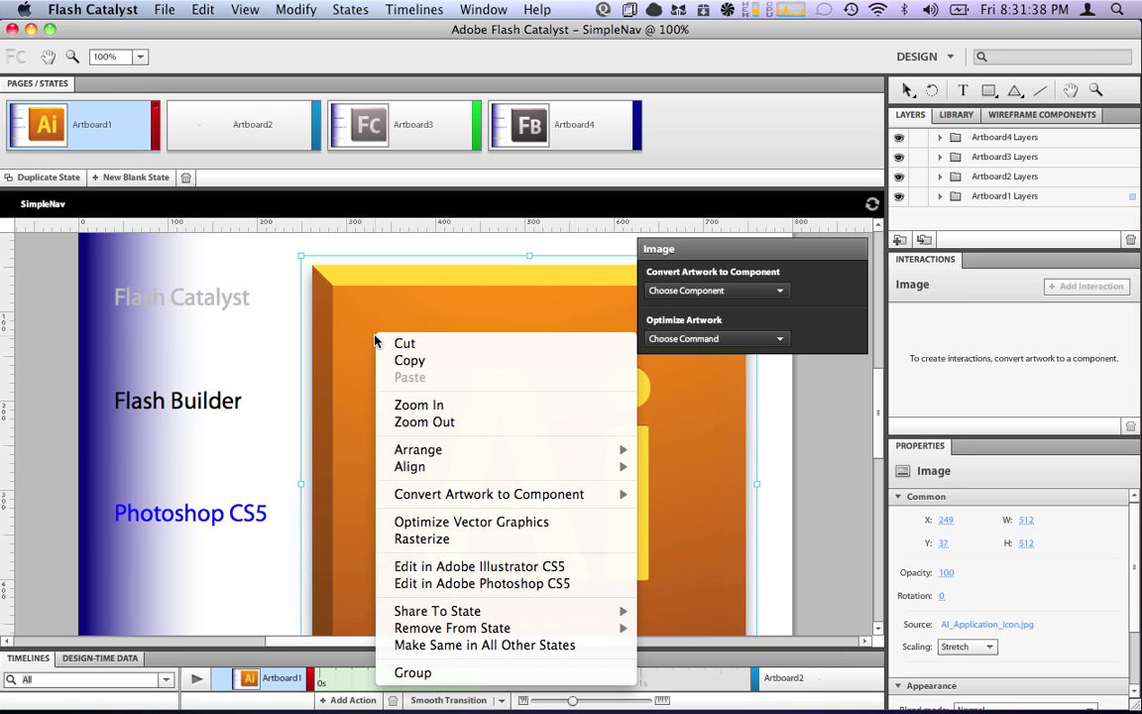
left_click(437, 566)
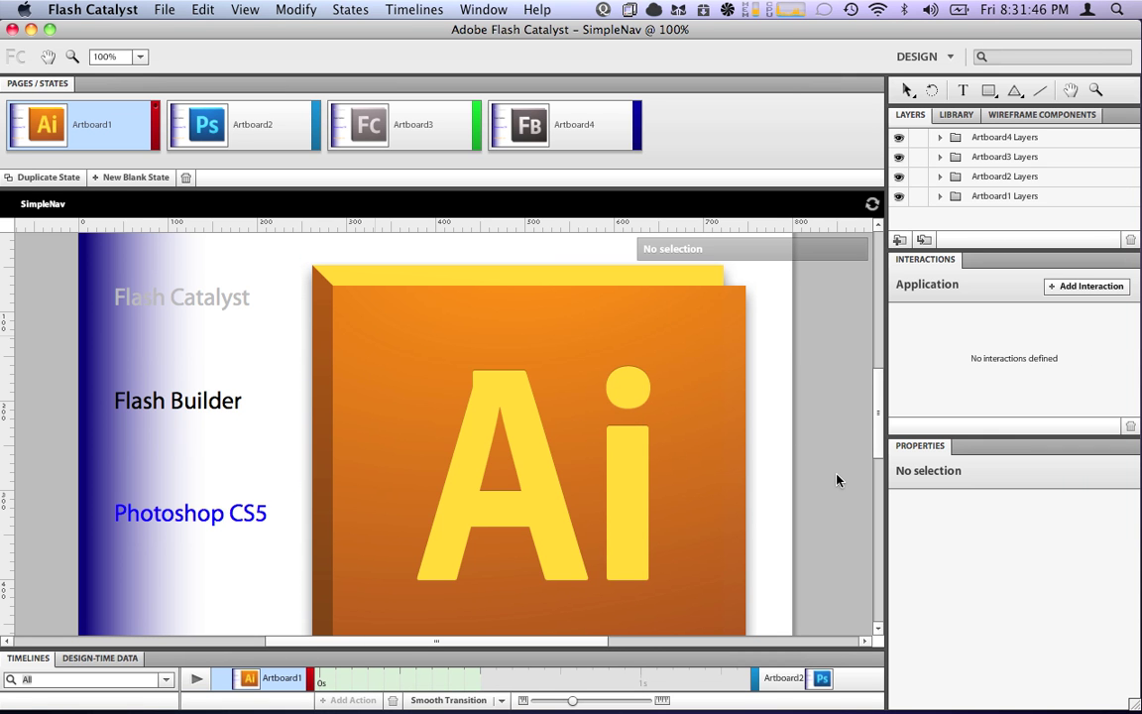
mouse_move(878, 401)
left_mouse_down()
mouse_move(880, 443)
mouse_move(881, 420)
left_mouse_up()
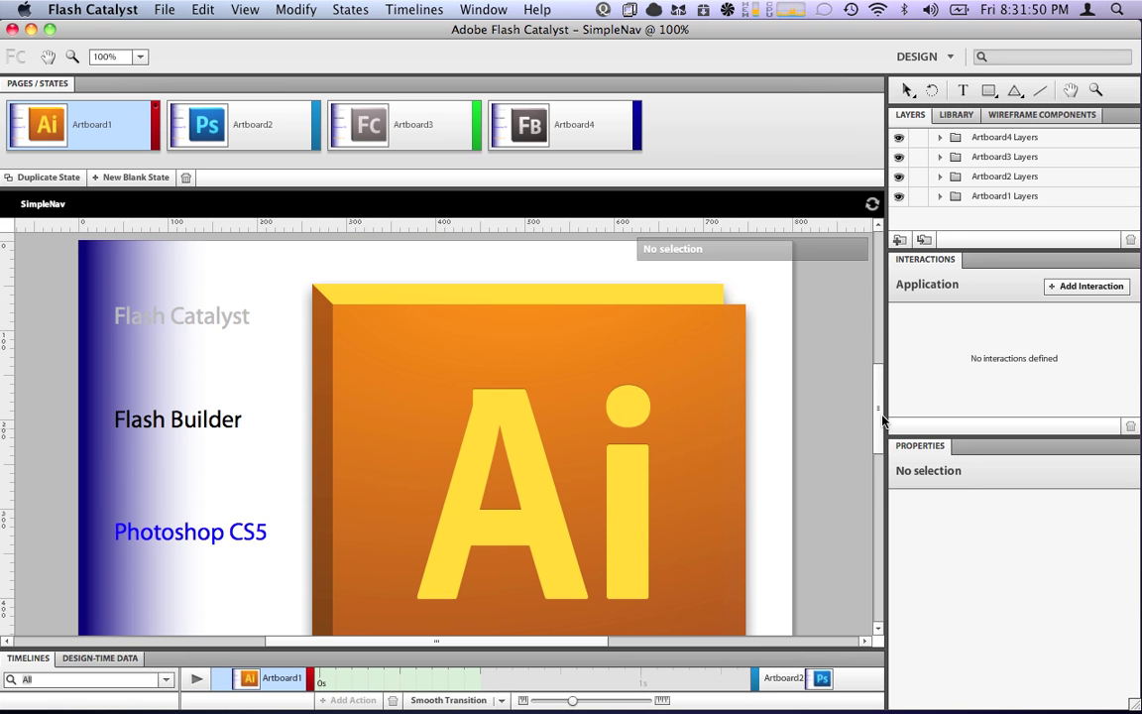